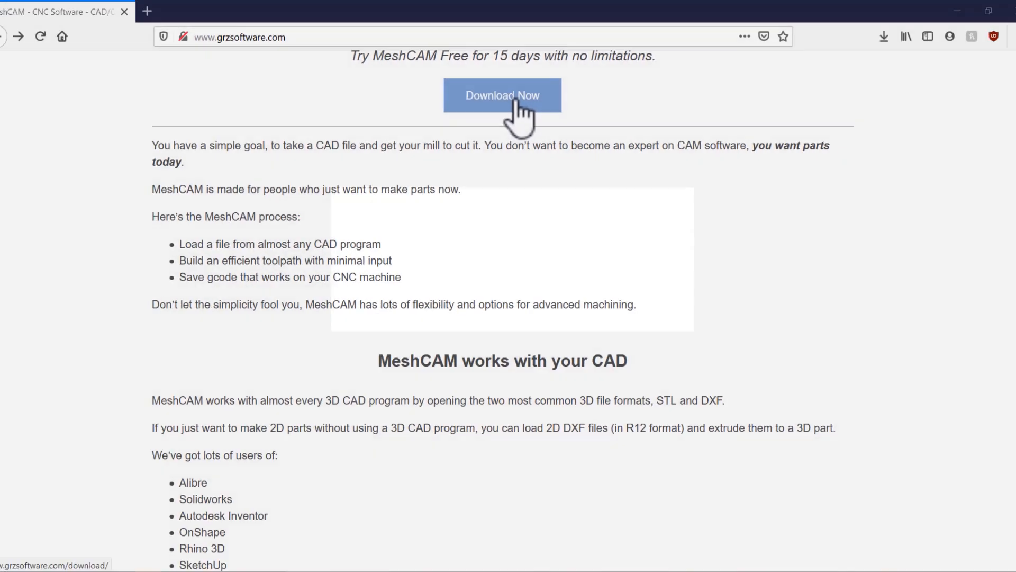
Open the MeshCAM free trial page and fill in the request form's name and email fields.
left_click(548, 270)
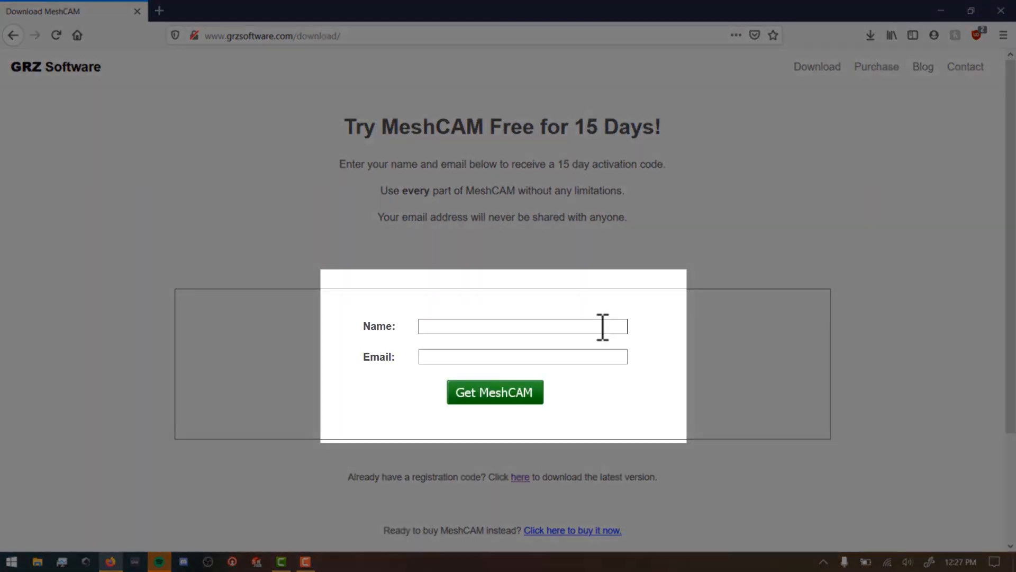
left_click(602, 327)
type("Namew")
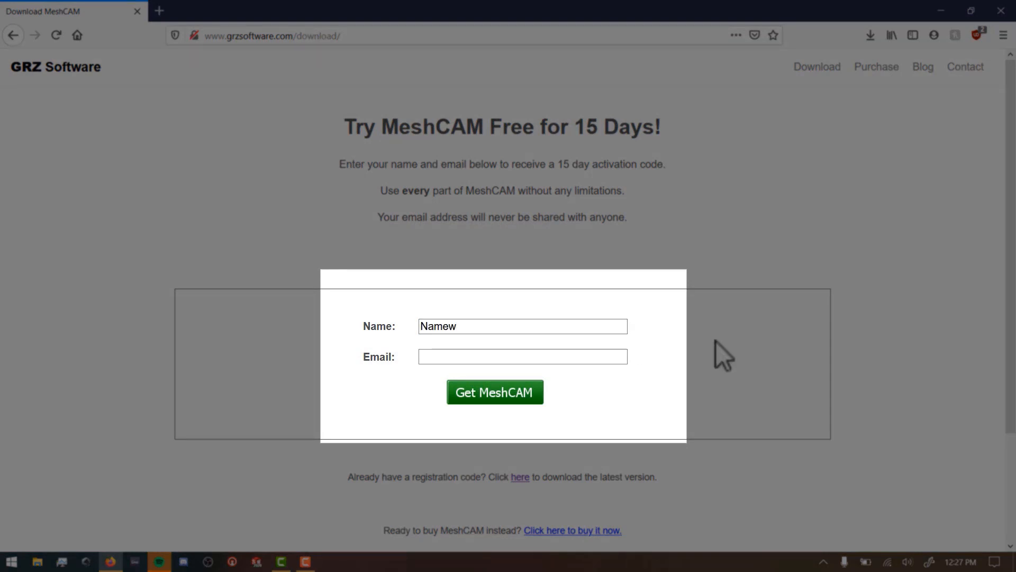
key("BackSpace")
key("Tab")
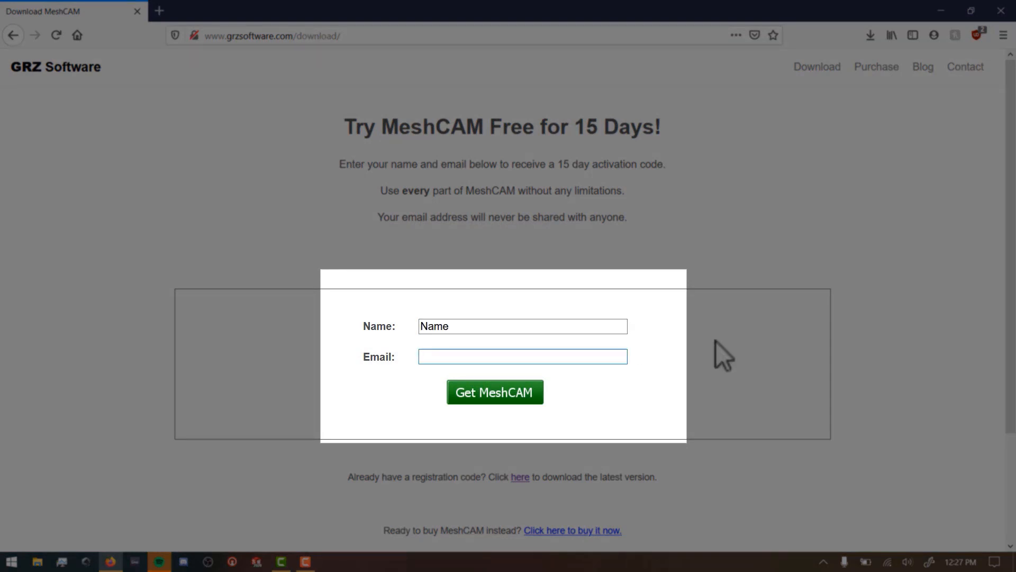
type("Email")
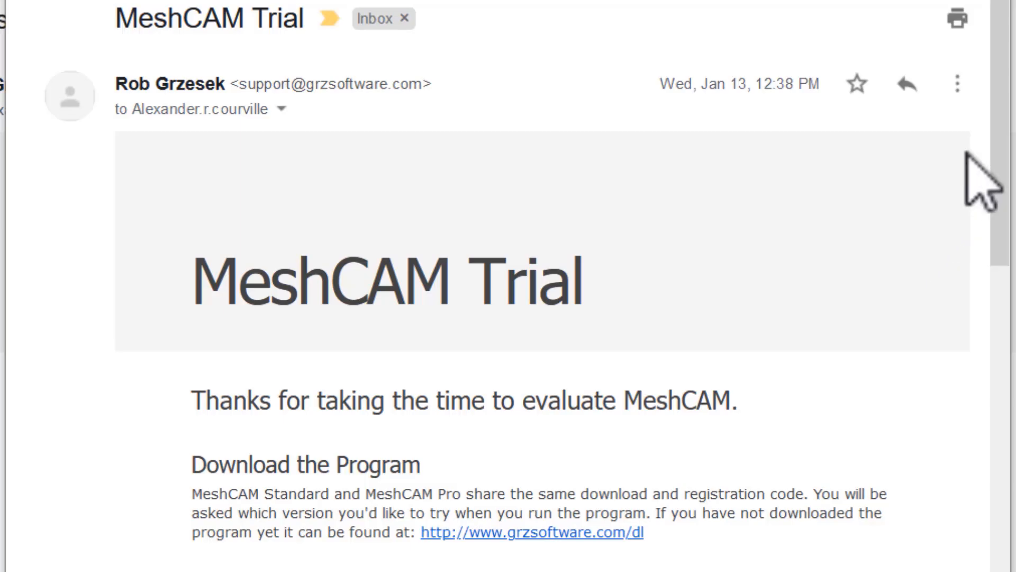
Find the download link in the MeshCAM Trial email and save the MeshCAM V8 Build 43 installer for Windows.
left_click_drag(1010, 136, 1011, 278)
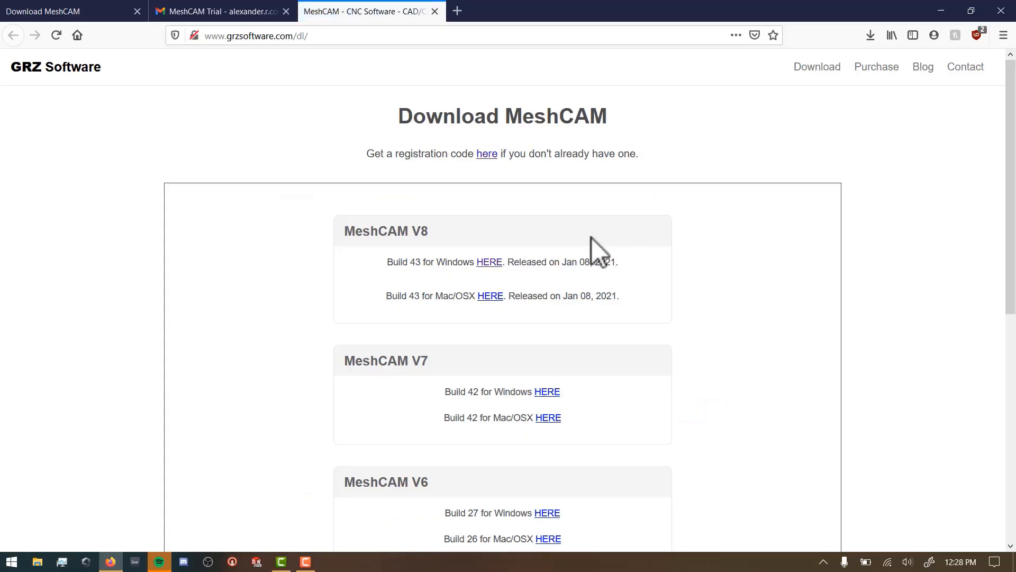
left_click(492, 263)
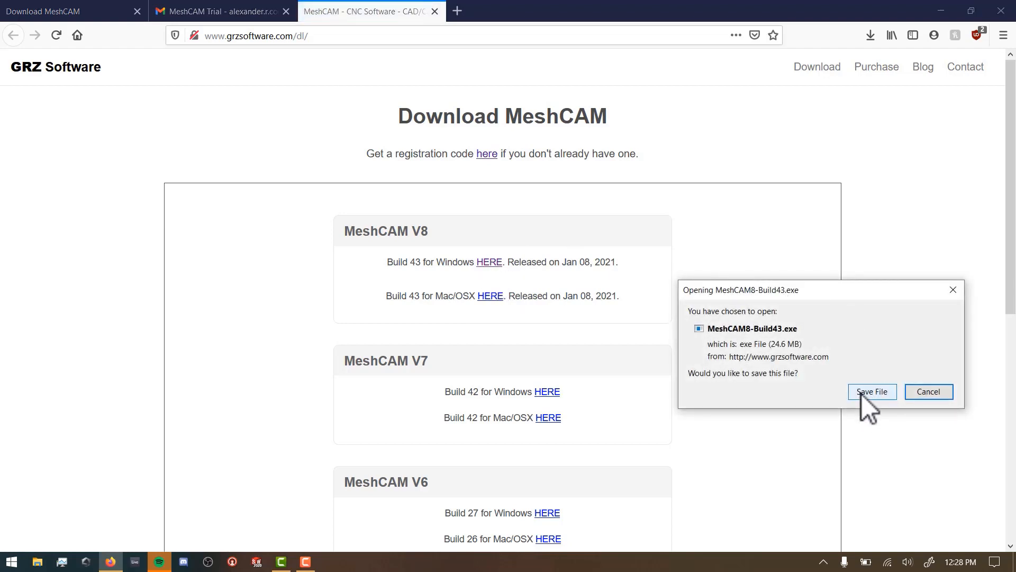
left_click(861, 393)
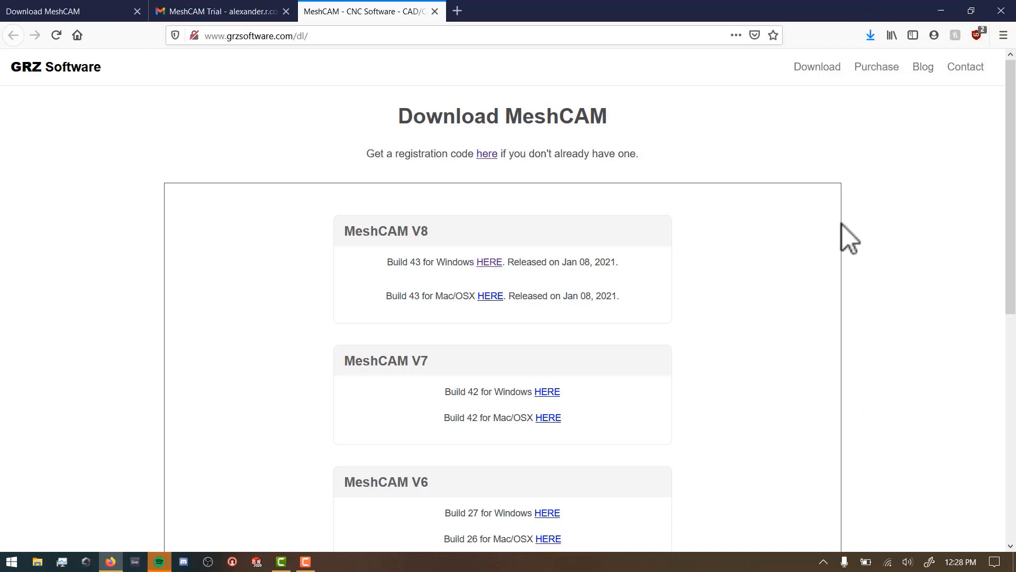
Run the downloaded MeshCAM8-Build43(1).exe installer and allow it to make changes to the device.
left_click(866, 38)
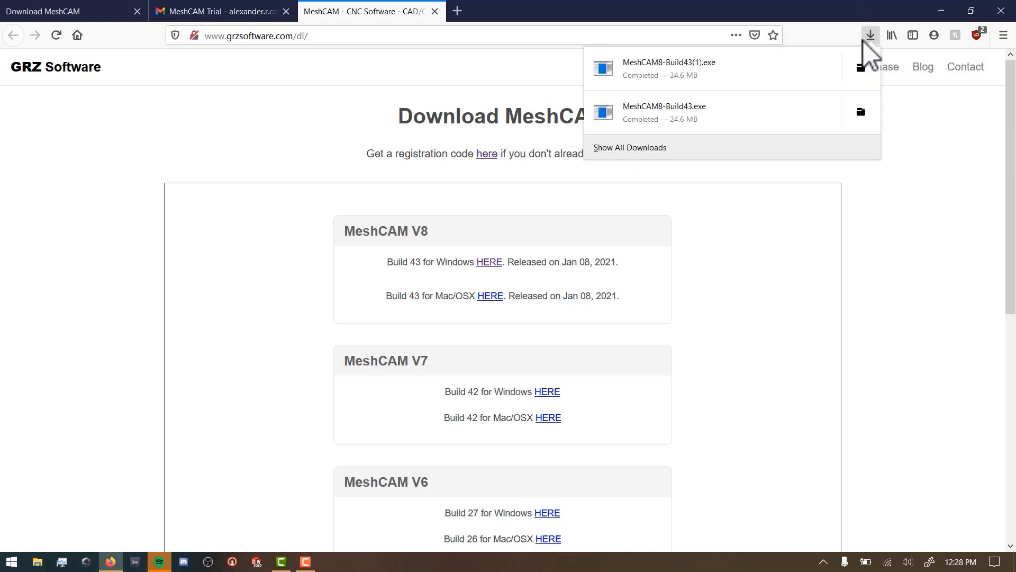
left_click(746, 70)
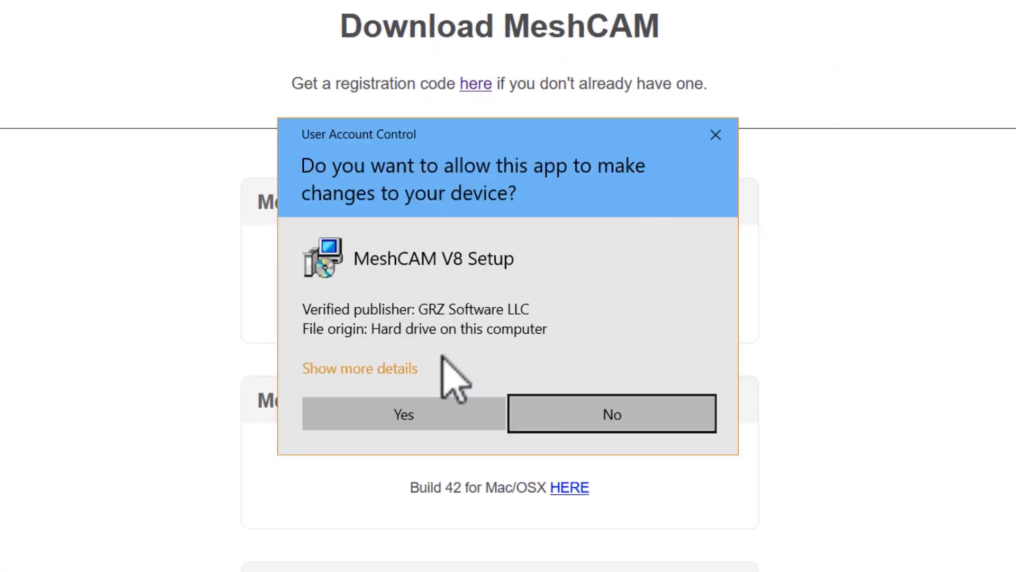
left_click(418, 416)
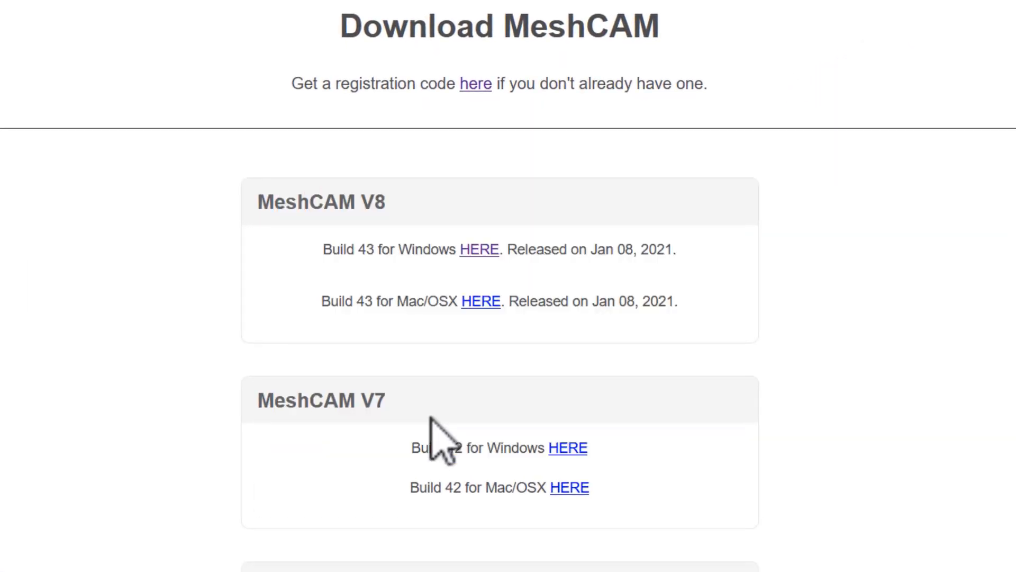
Accept the license agreement, install MeshCAM V8 into C:\Program Files\MeshCAM8 and finish the setup.
left_click(429, 378)
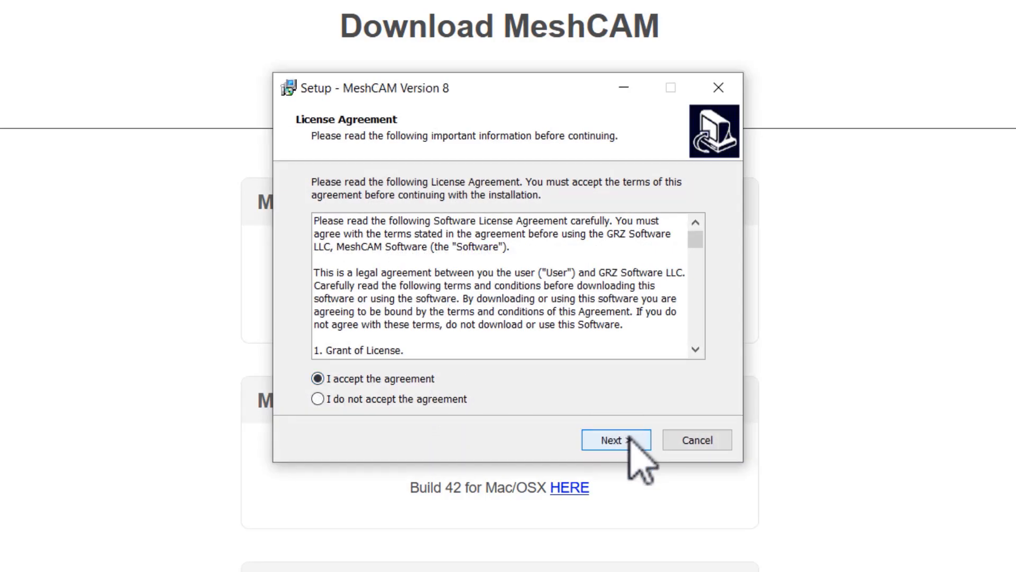
left_click(614, 439)
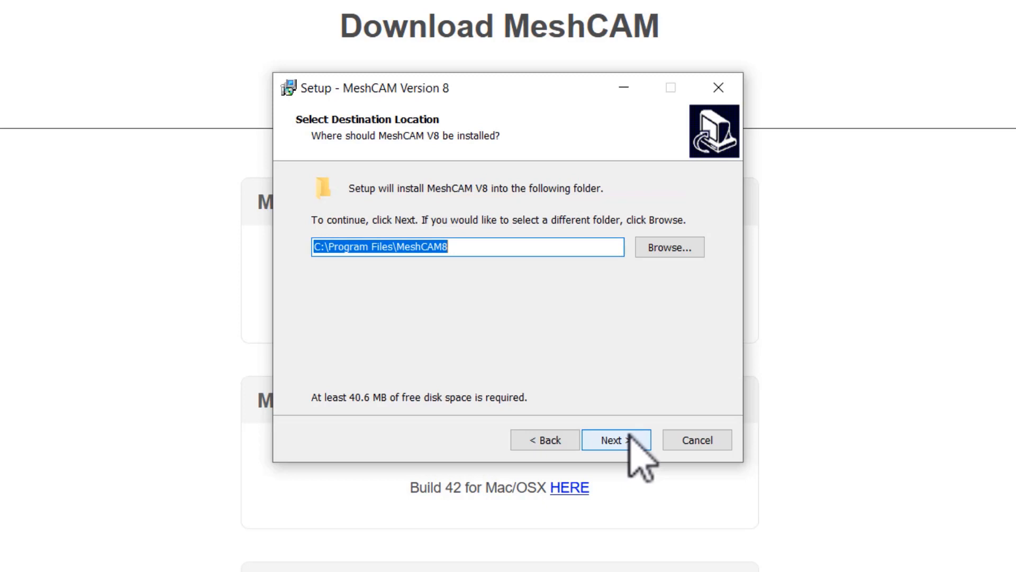
left_click(630, 440)
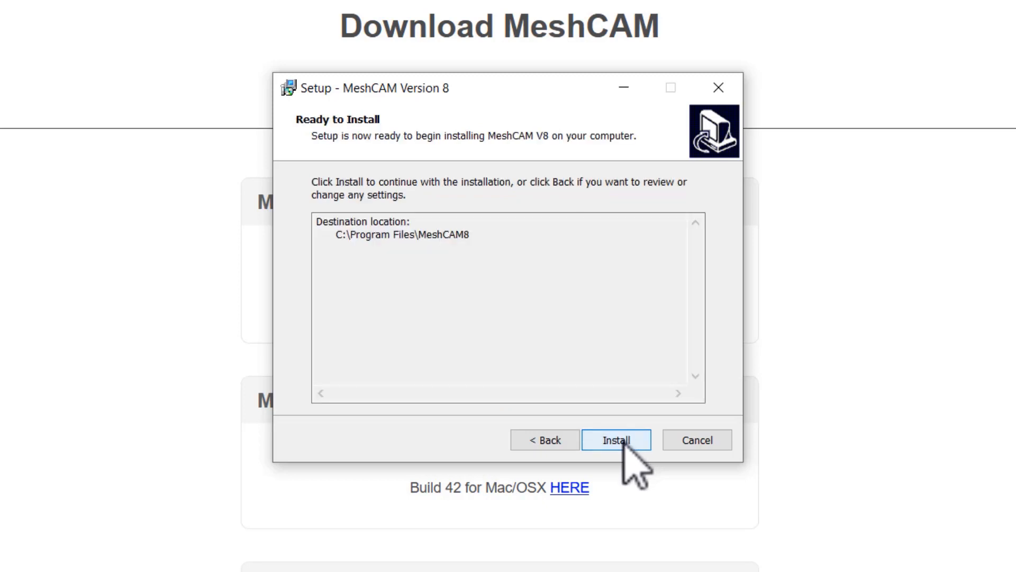
left_click(623, 442)
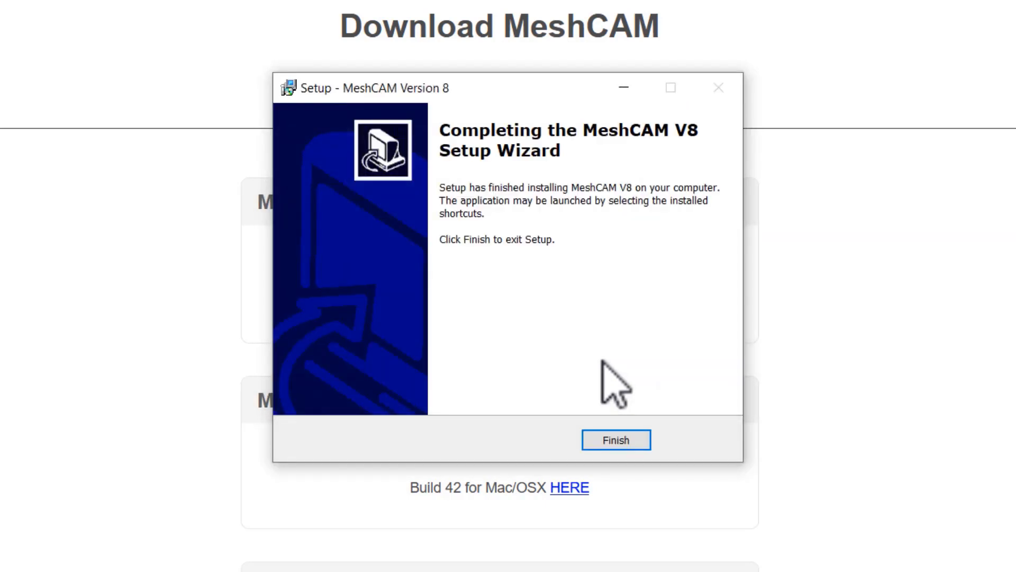
left_click(617, 441)
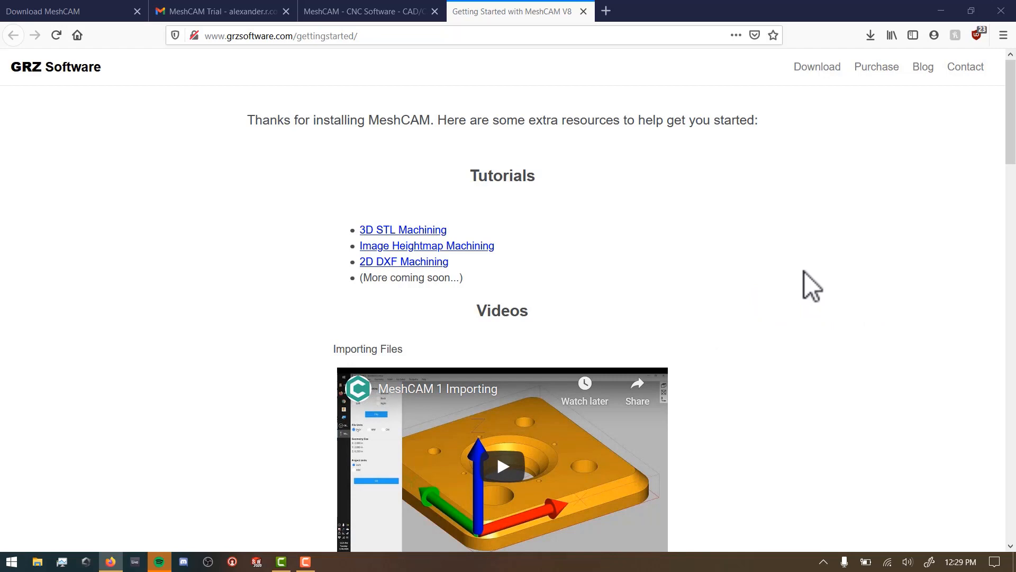
Look through the tutorials and videos offered on the MeshCAM Getting Started page.
scroll(804, 272, "down", 7)
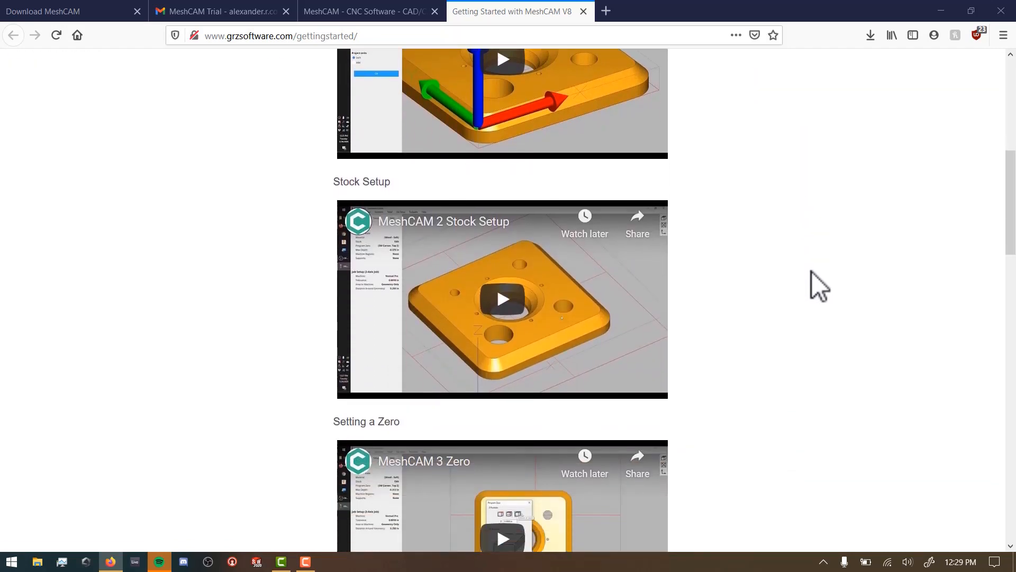
scroll(811, 271, "down", 8)
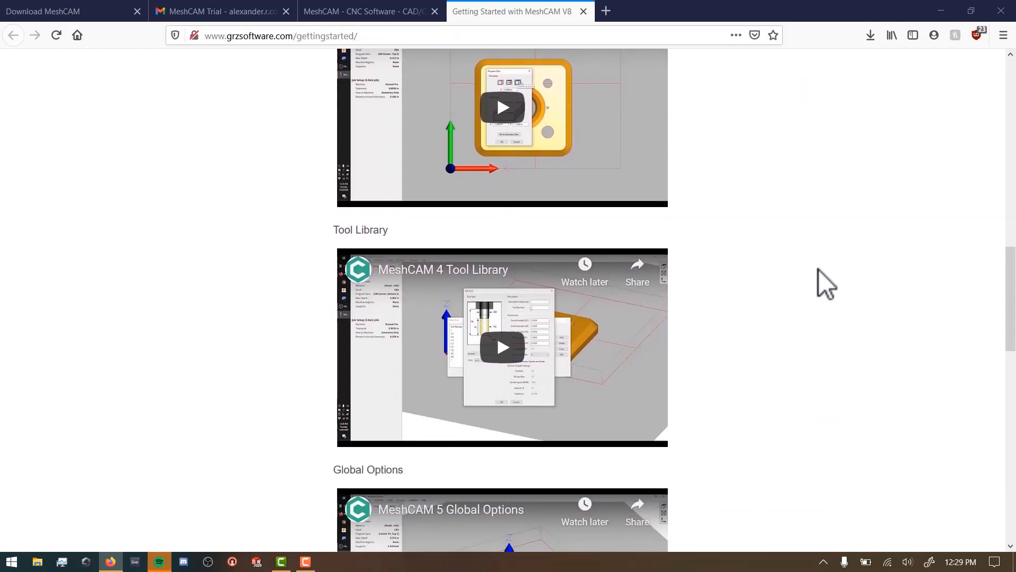
scroll(819, 268, "down", 11)
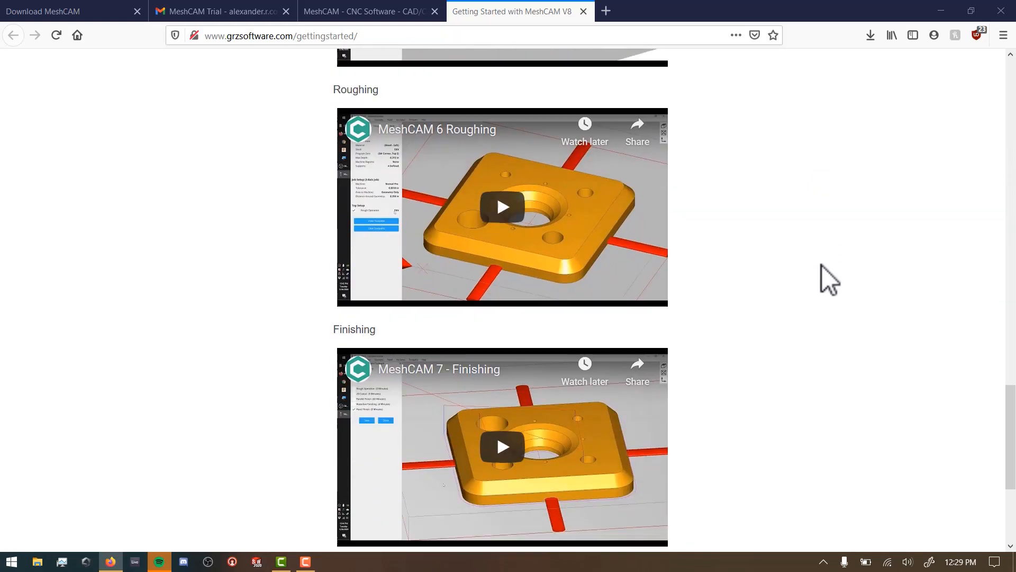
scroll(822, 266, "down", 5)
scroll(822, 266, "up", 11)
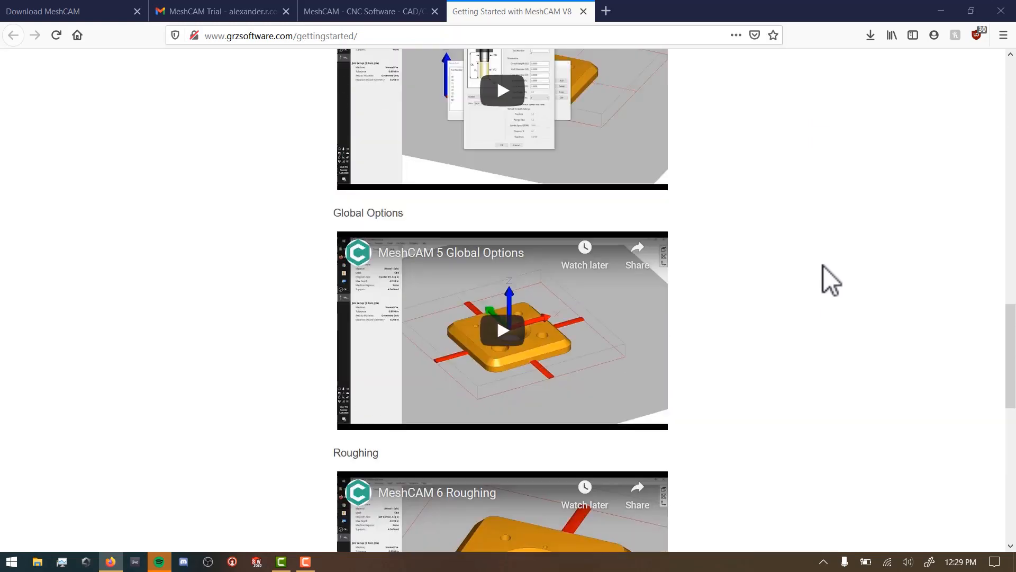
scroll(824, 266, "up", 19)
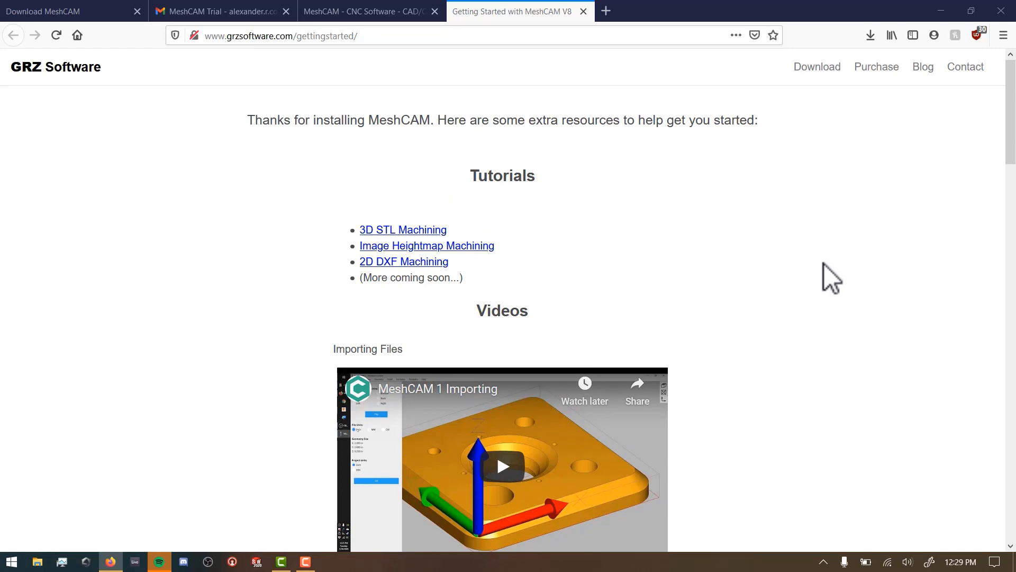
Search the computer for MeshCAM and launch MeshCAM V8.
key("super")
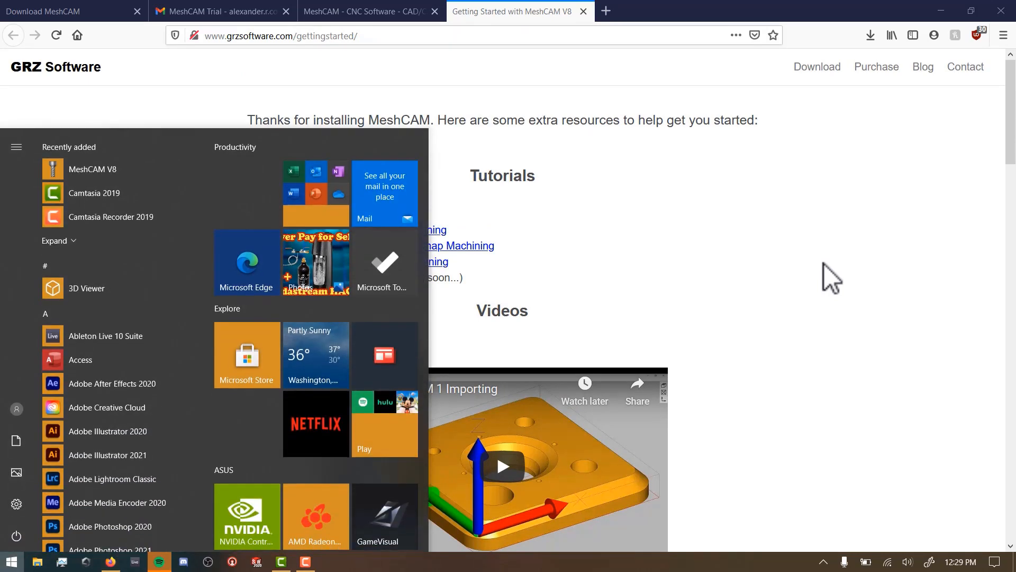
type("meshca")
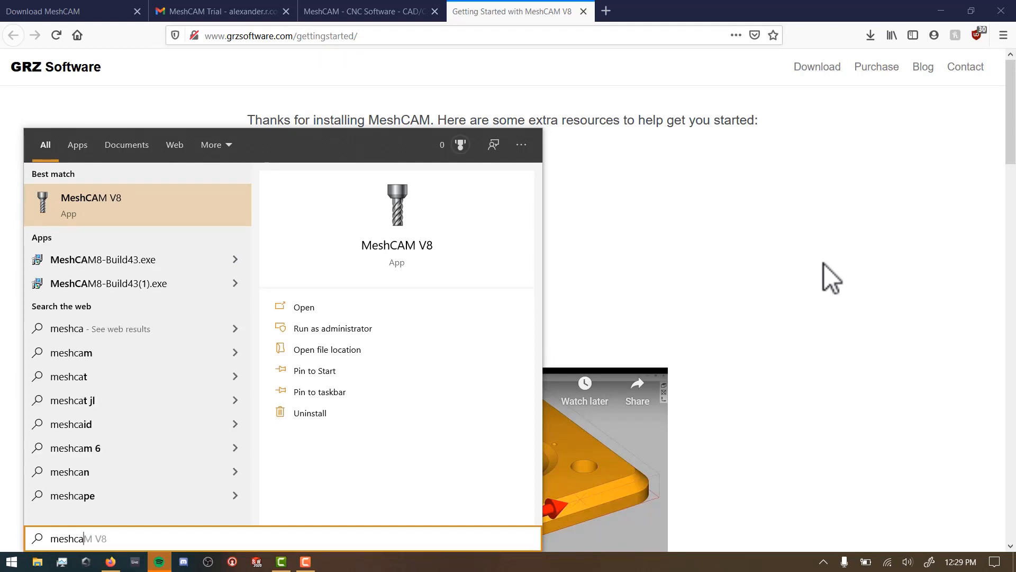
key("Return")
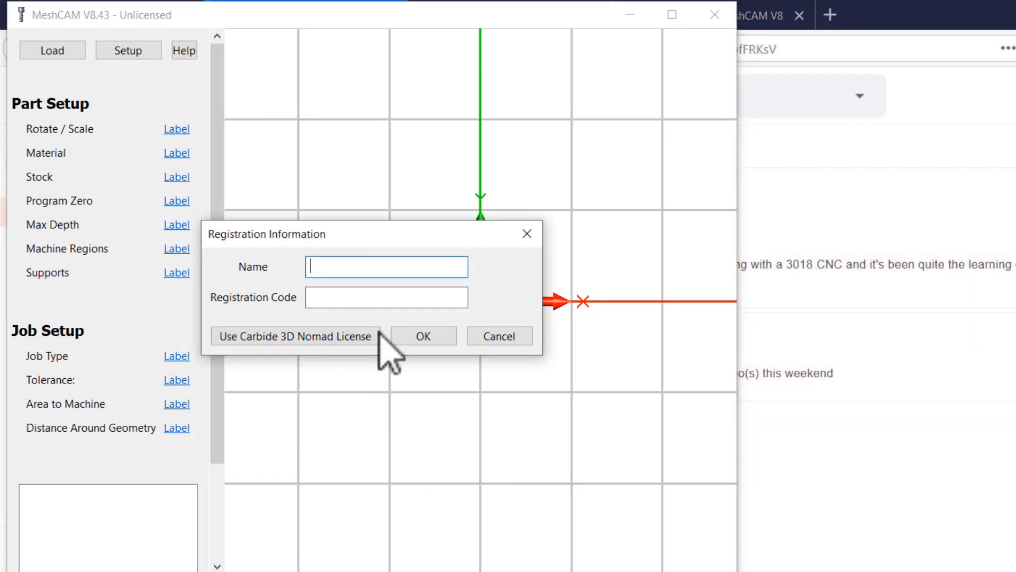
Register the trial by entering the registrant's name and pasting the registration code.
type("Todd")
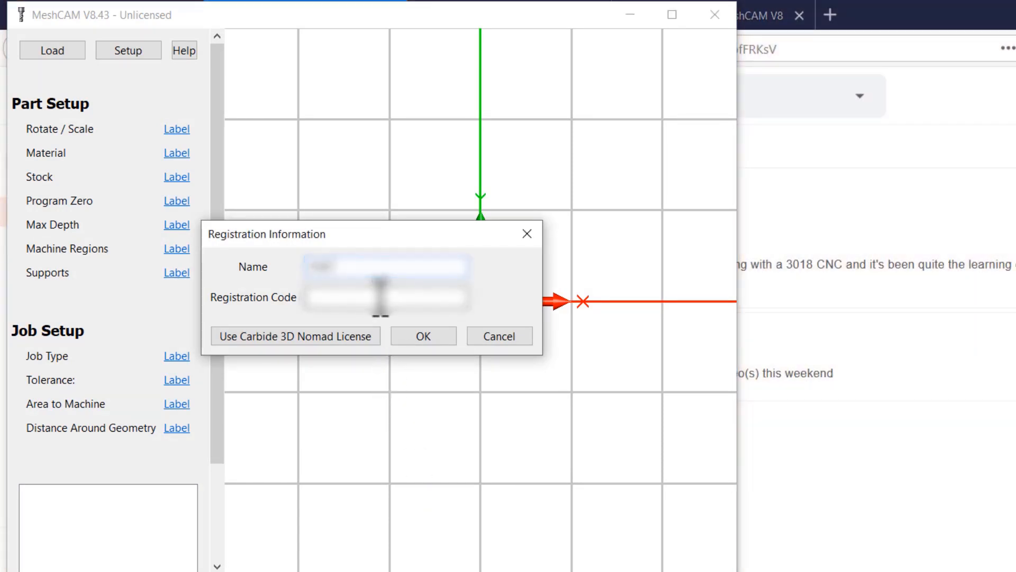
type("***")
left_click(380, 296)
key("ctrl+v")
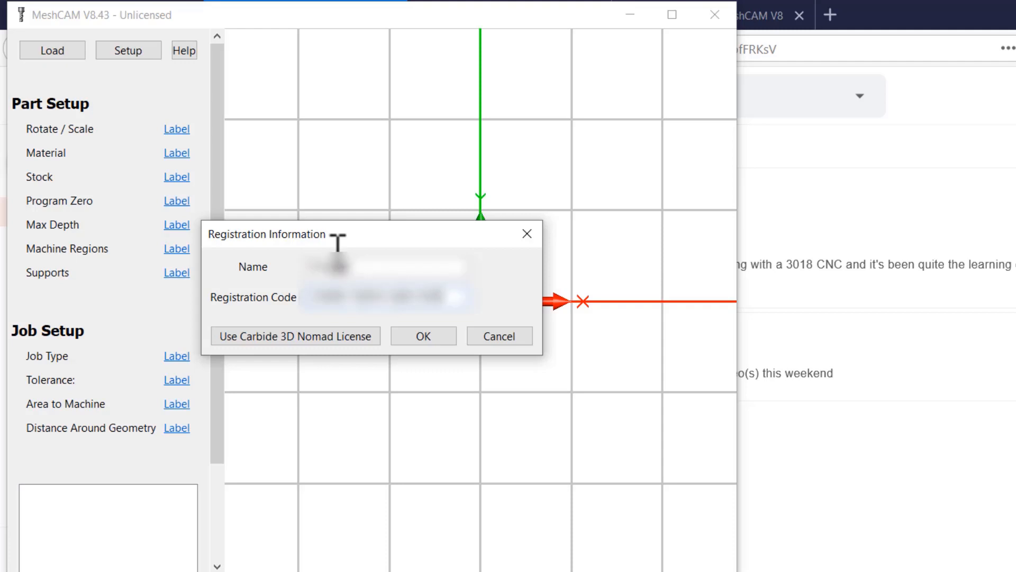
left_click(415, 338)
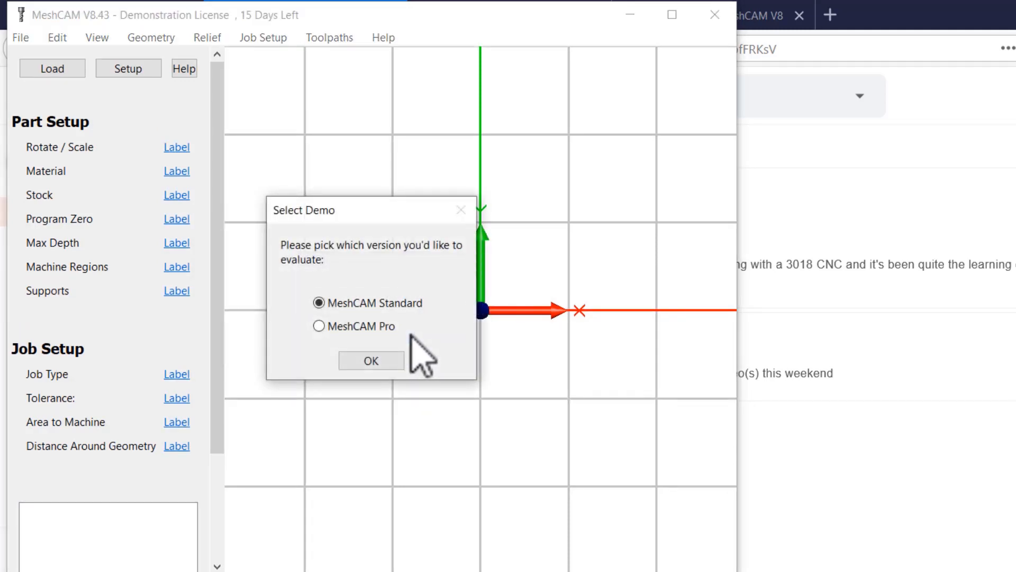
Choose MeshCAM Pro as the version to evaluate and dismiss the evaluation notice.
left_click(418, 303)
left_click(370, 326)
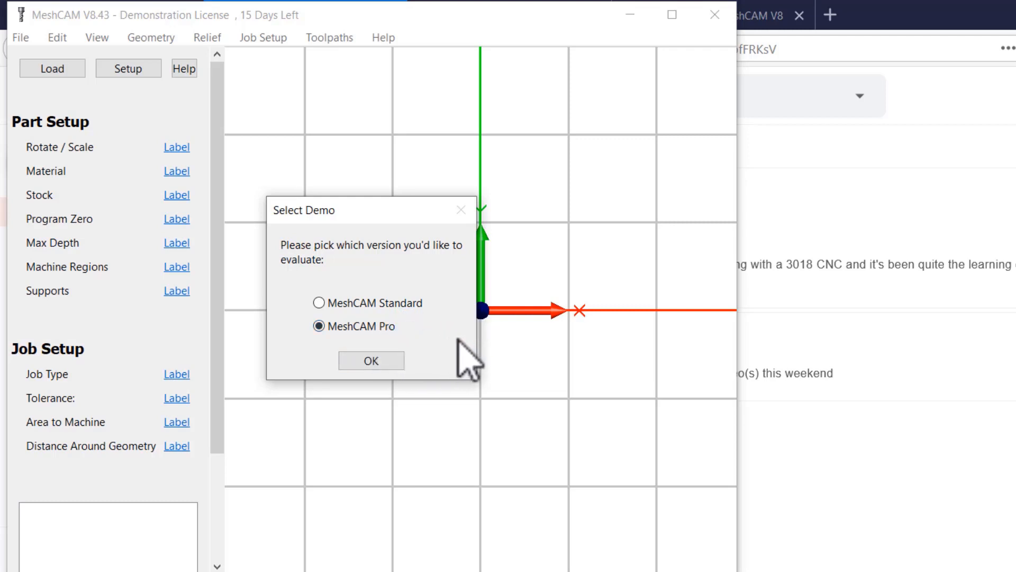
left_click(380, 362)
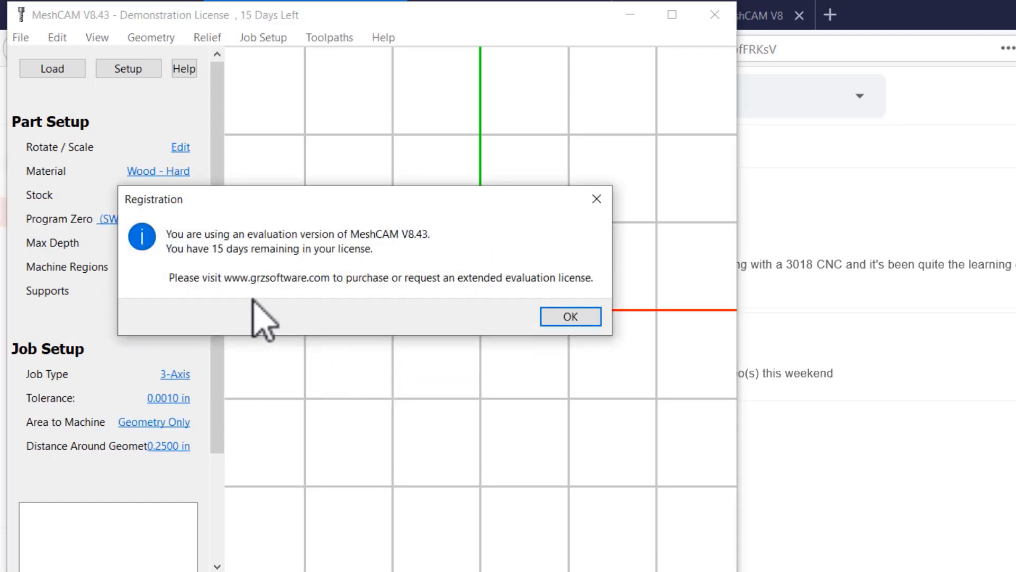
left_click(570, 316)
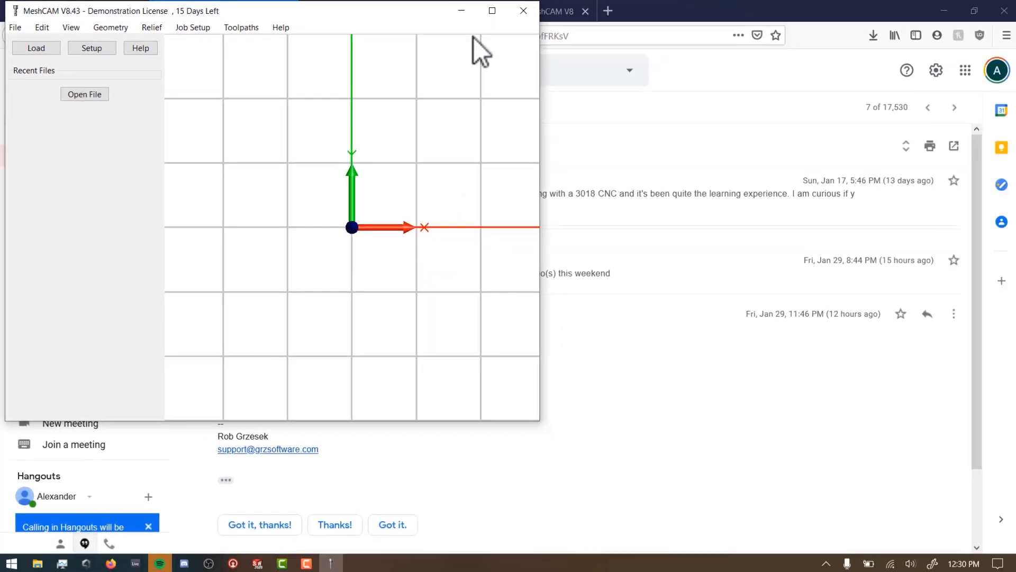
Maximize the MeshCAM window and explore the empty workspace by orbiting, zooming and panning the grid.
left_click(672, 15)
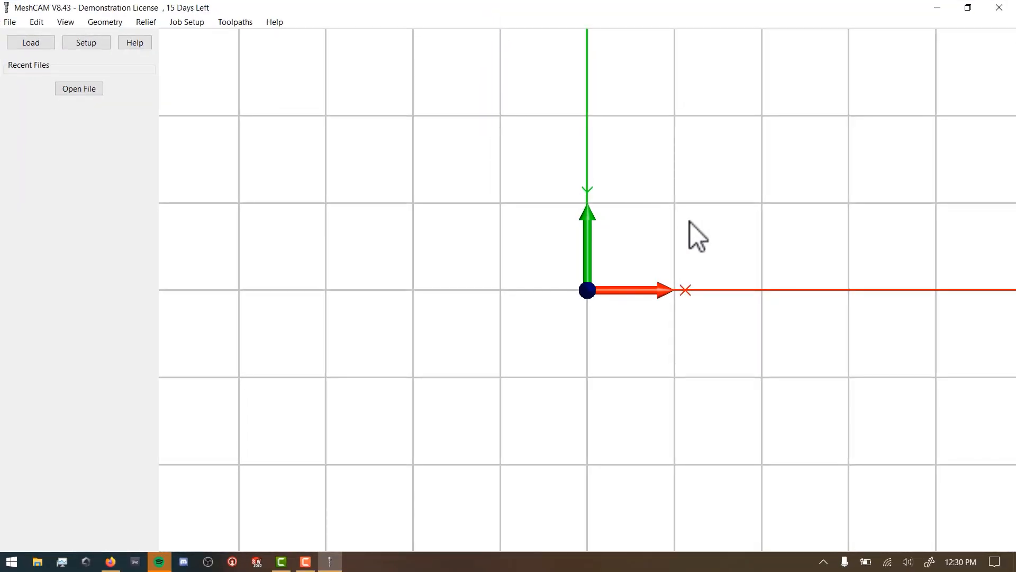
left_click_drag(729, 264, 755, 125)
scroll(735, 190, "up", 4)
scroll(736, 199, "down", 8)
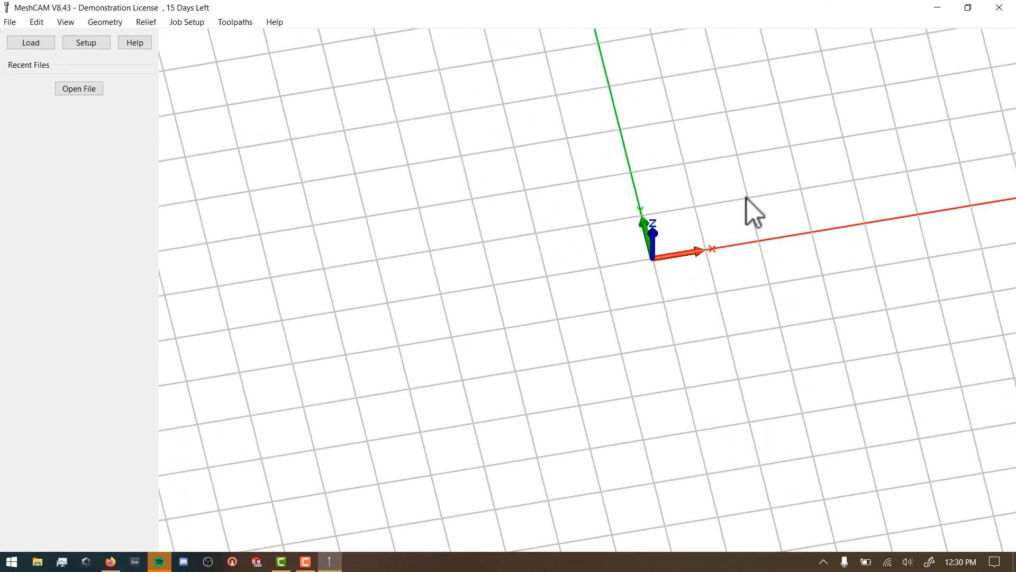
right_click_drag(752, 172, 572, 328)
left_click_drag(589, 341, 567, 469)
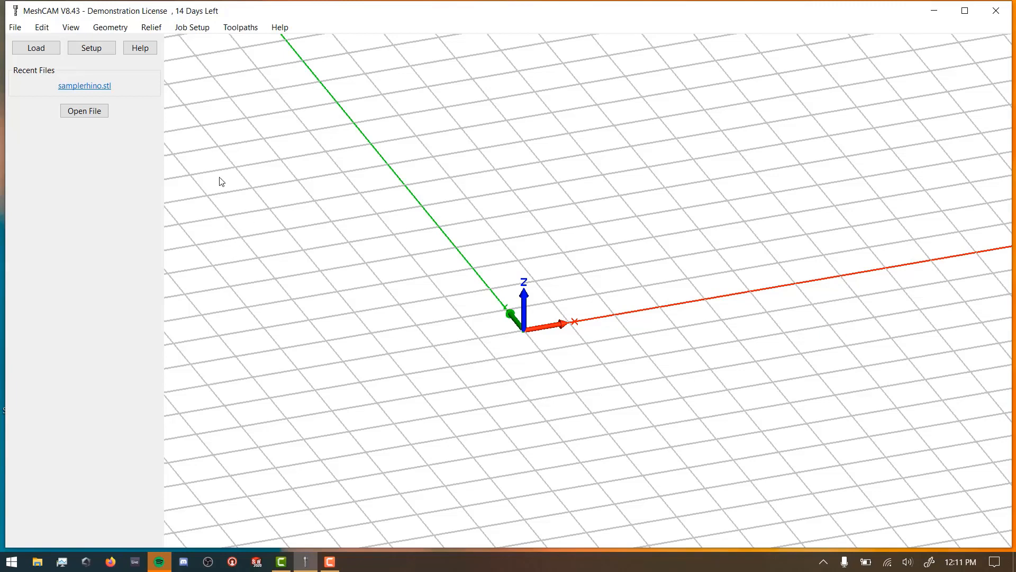
Change the default units to mm in the global preferences and save the change.
left_click(42, 29)
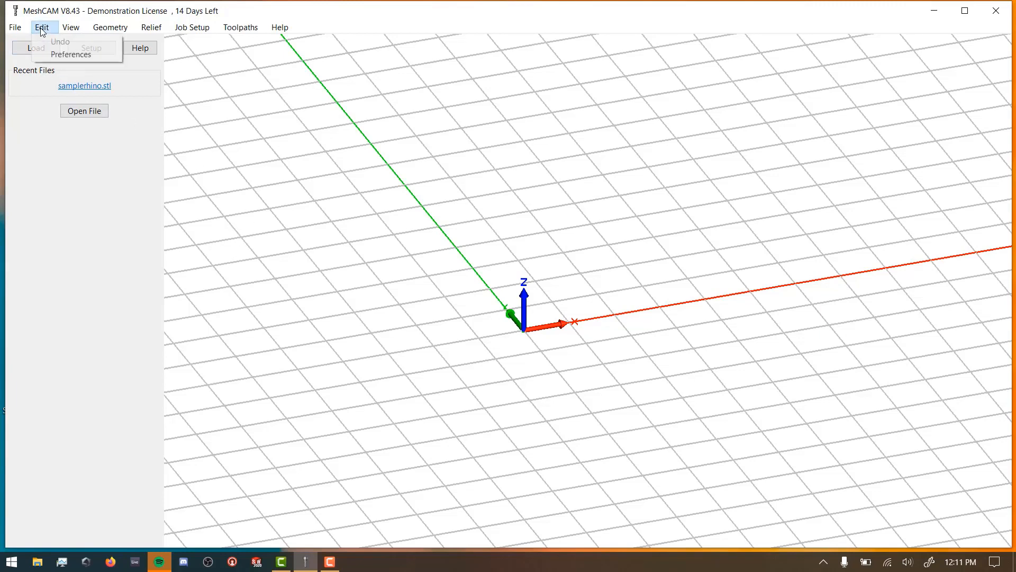
left_click(63, 55)
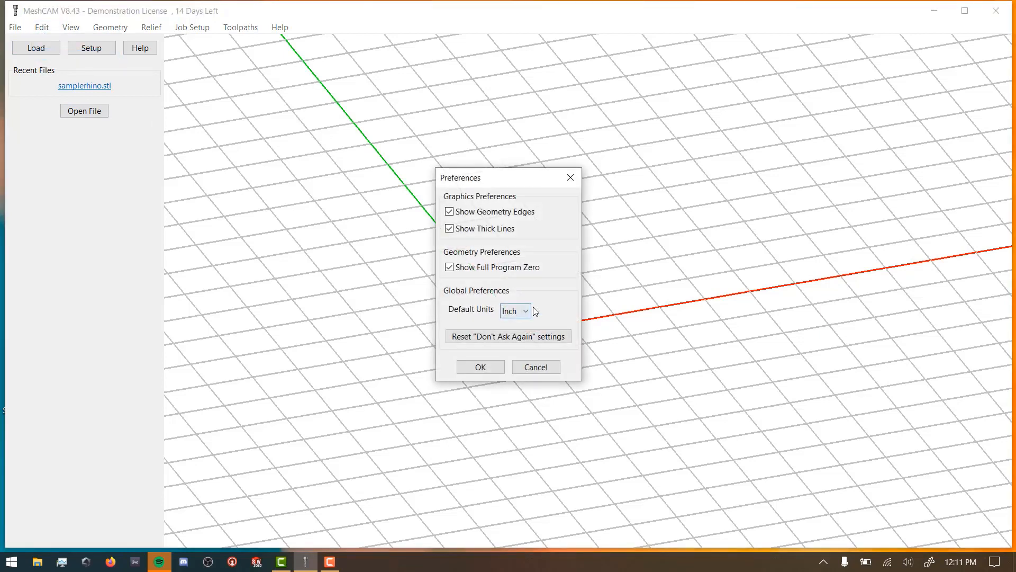
left_click(523, 313)
left_click(517, 326)
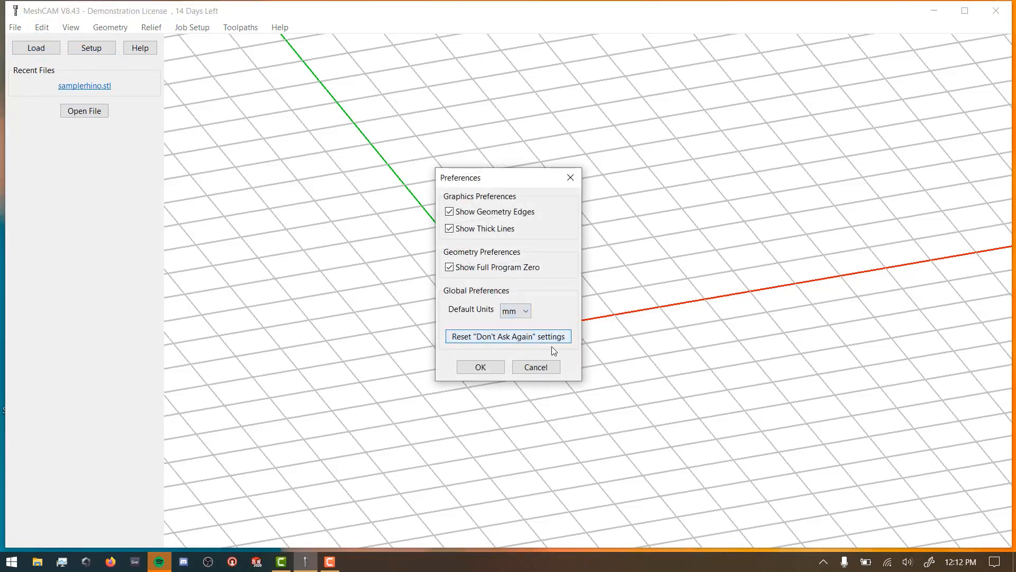
left_click(479, 368)
left_click_drag(557, 413, 626, 336)
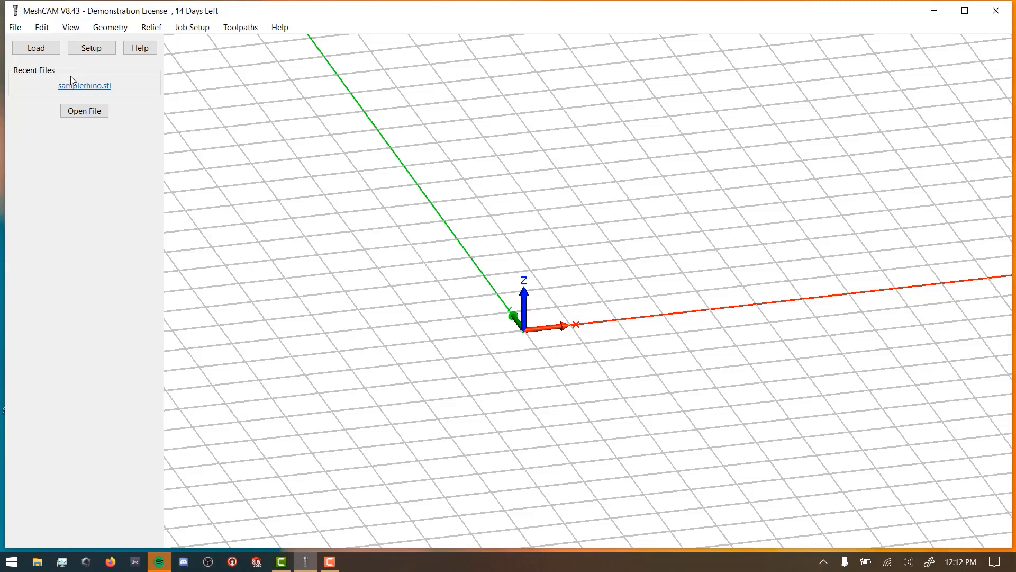
Load uploads_files_1033032_Format3.stl from the Downloads folder and dismiss the triangle-count warning.
left_click(36, 48)
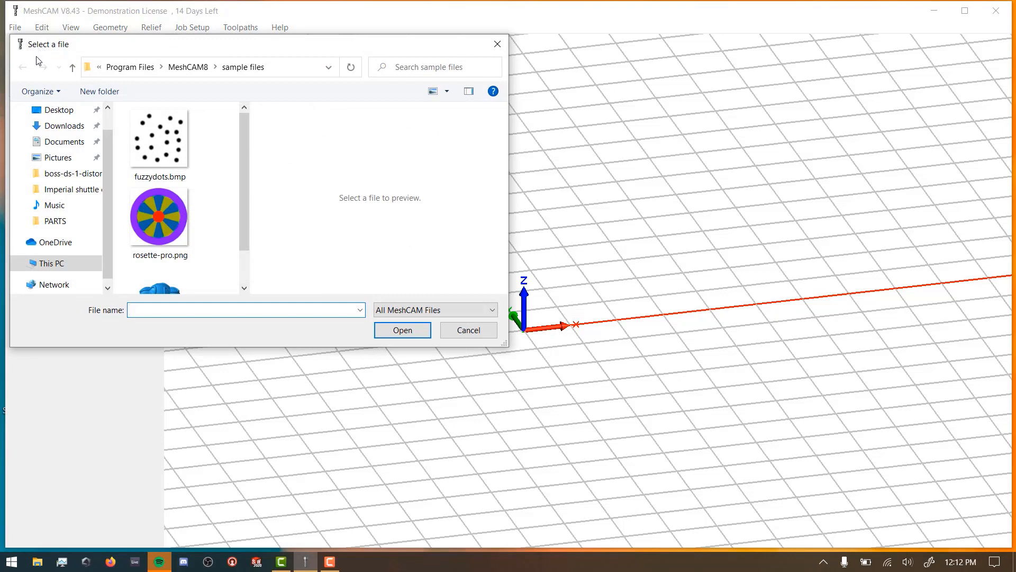
left_click(63, 132)
left_click(191, 150)
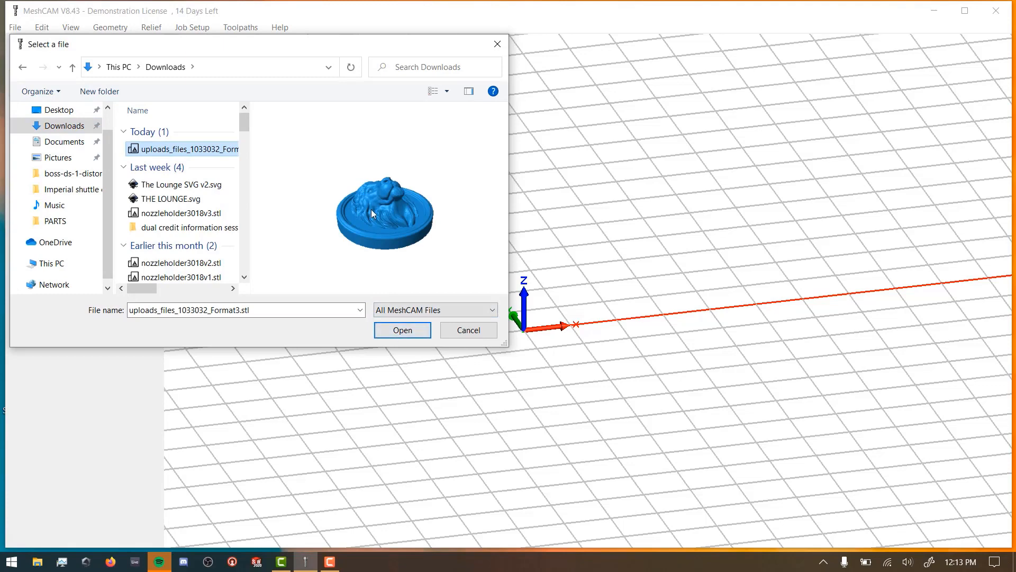
left_click(408, 331)
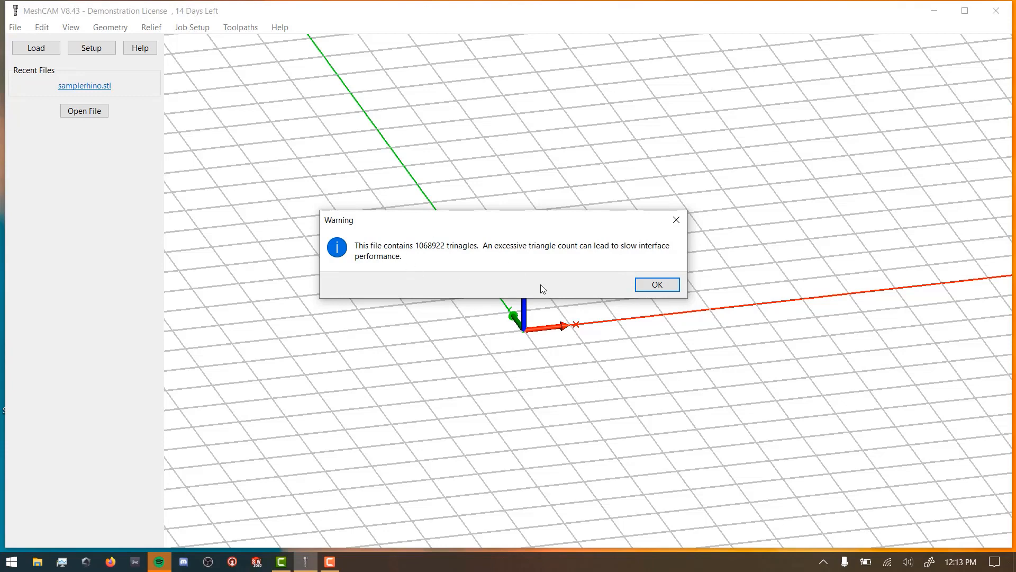
left_click(658, 285)
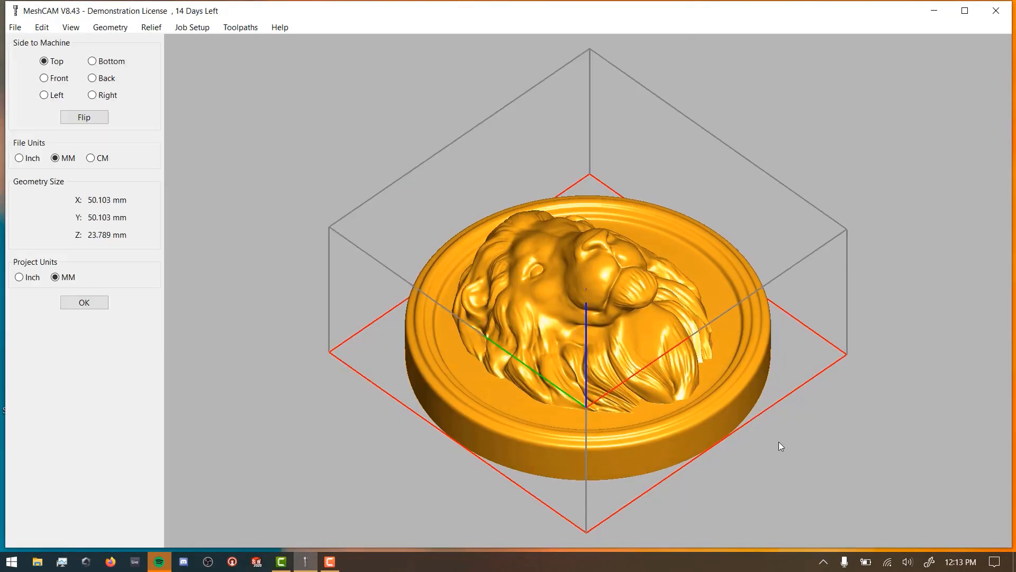
Inspect the lion medallion from several angles and accept the import with Top as machining side and MM as file and project units.
left_click_drag(779, 442, 764, 307)
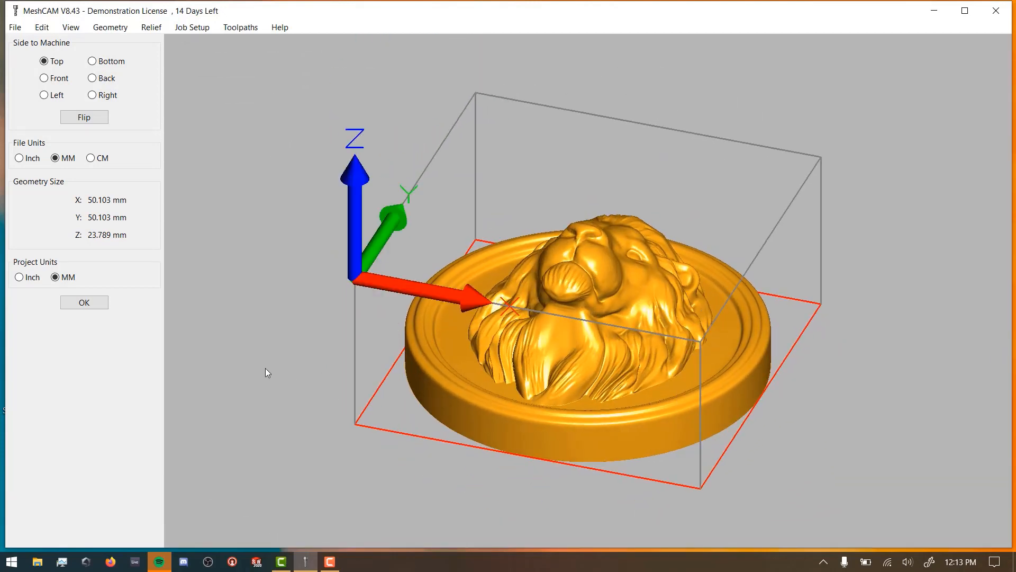
left_click_drag(266, 370, 903, 281)
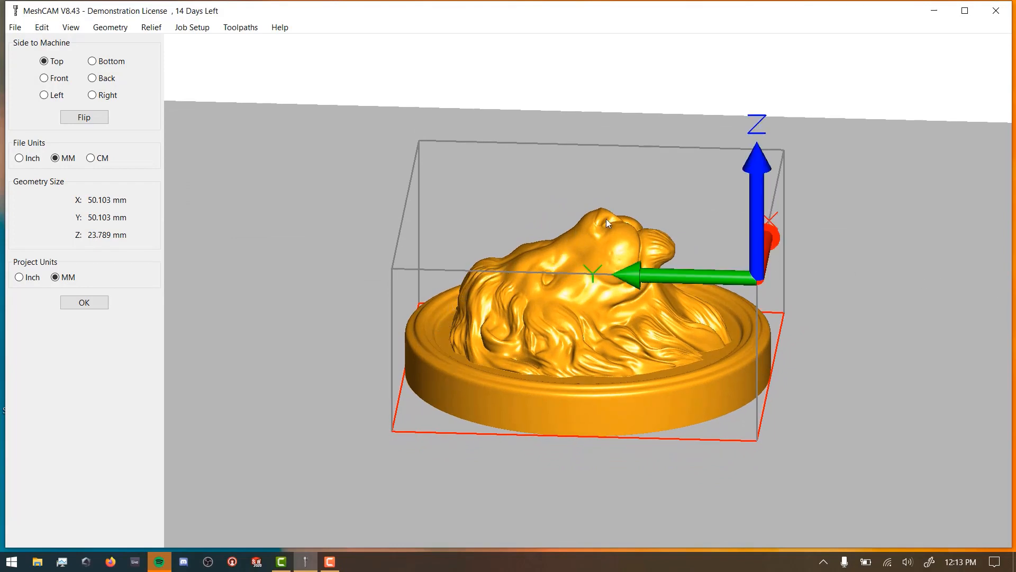
left_click_drag(827, 328, 647, 253)
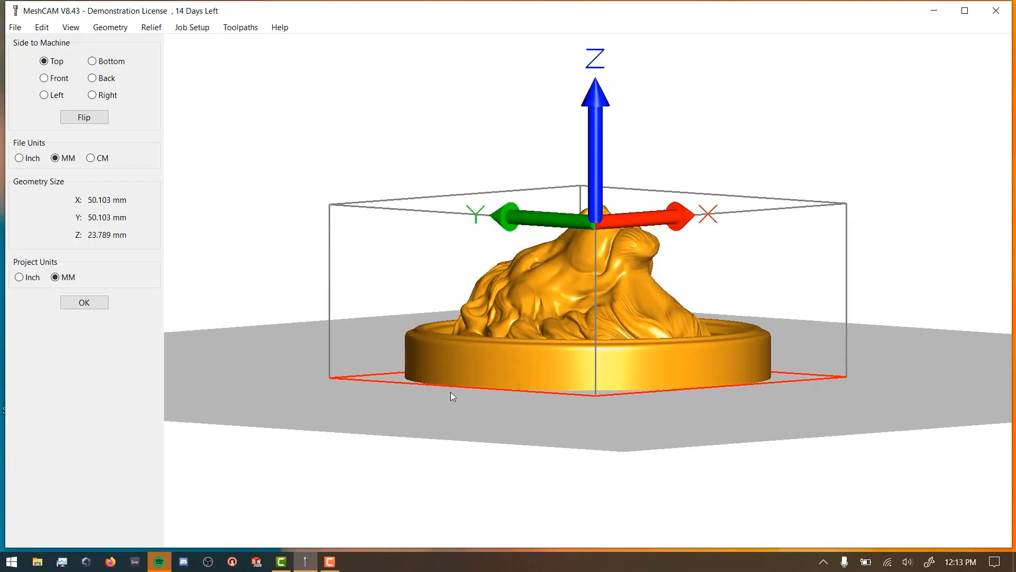
left_click_drag(451, 392, 745, 520)
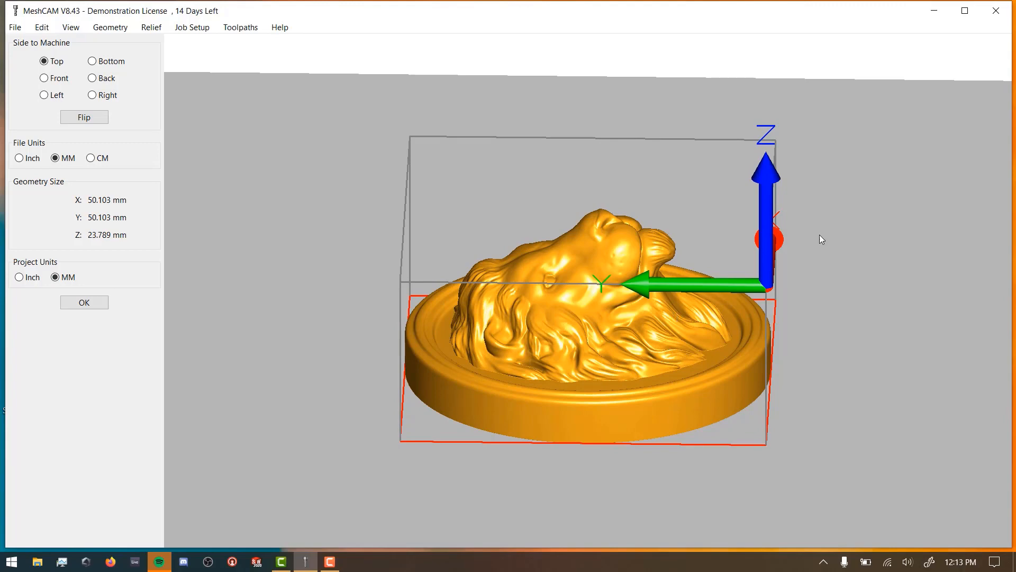
left_click_drag(820, 236, 347, 388)
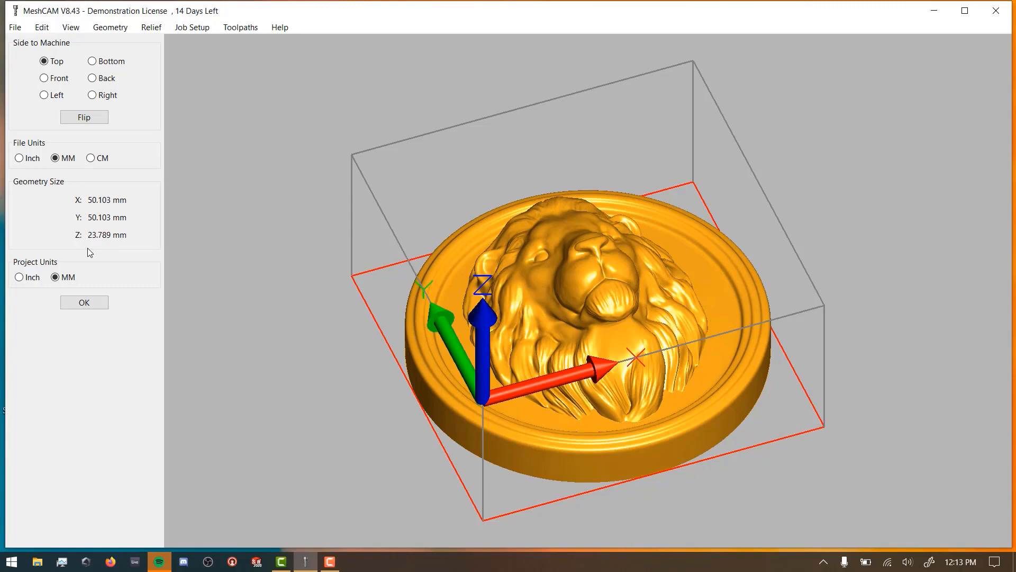
left_click(90, 303)
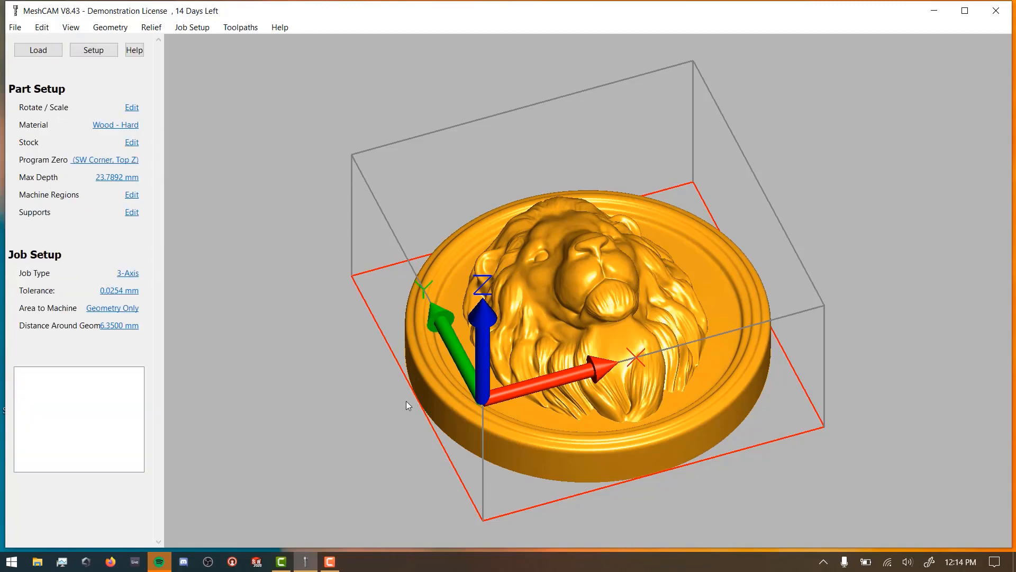
Scale the lion medallion non-uniformly, setting the Z factor to .5 and keeping X and Y at 1.
left_click_drag(405, 402, 840, 108)
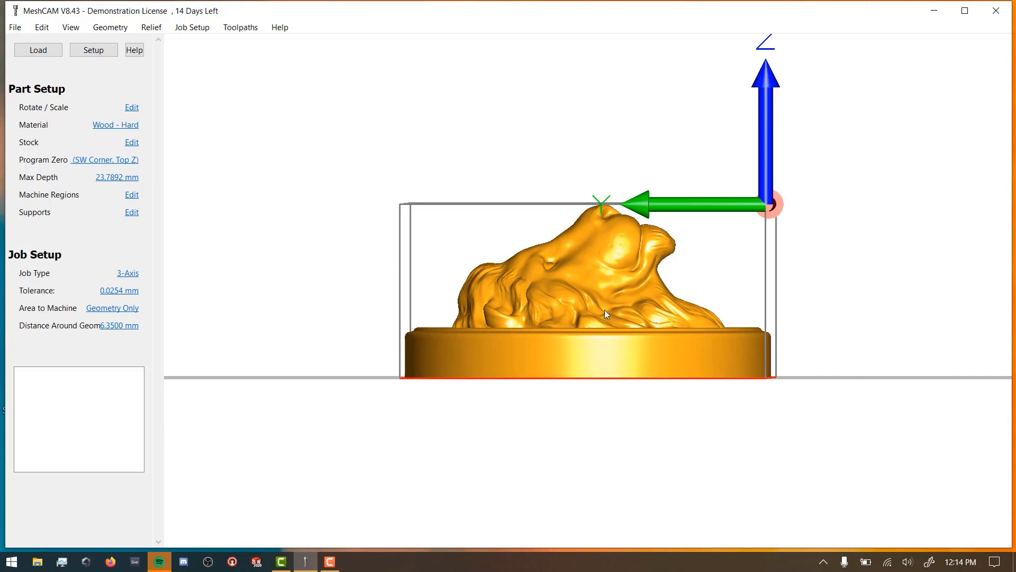
left_click_drag(855, 308, 672, 501)
left_click_drag(872, 311, 893, 331)
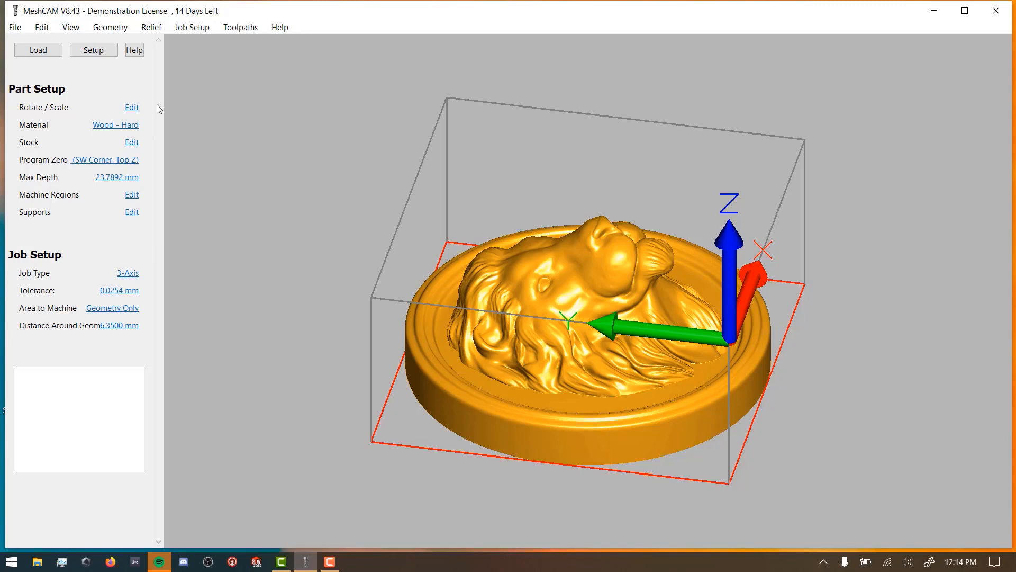
left_click(132, 107)
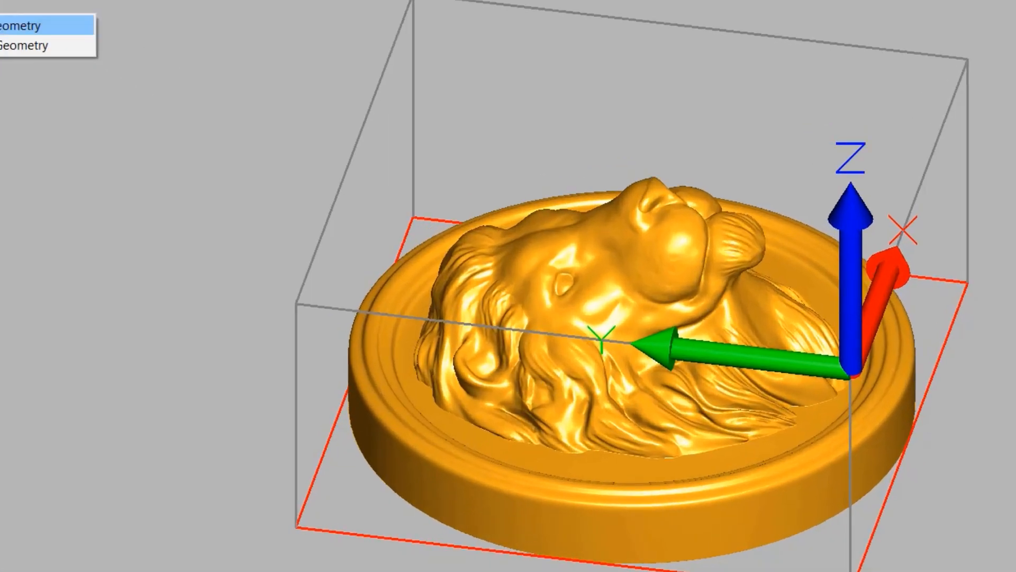
left_click(32, 26)
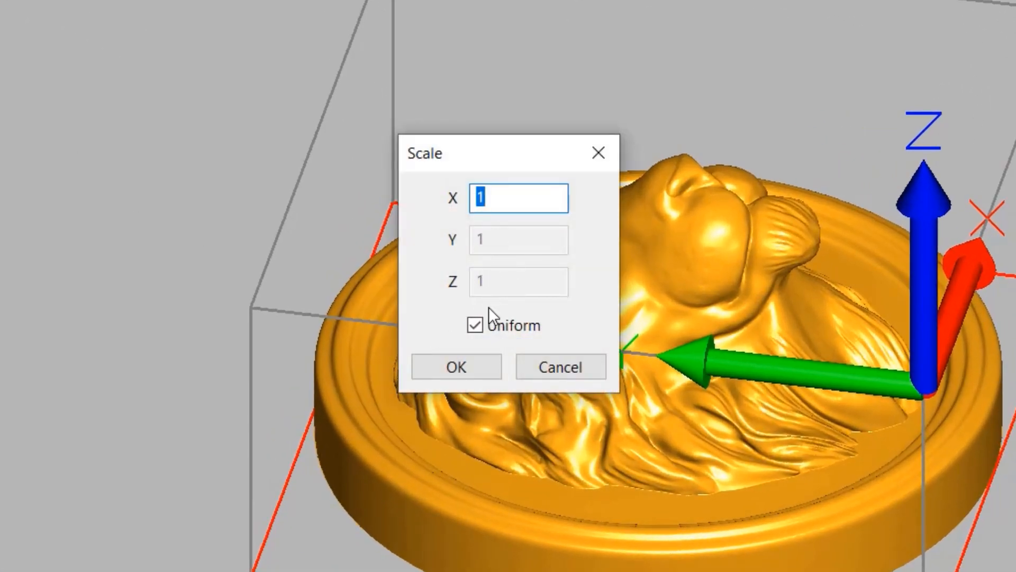
left_click(481, 324)
left_click(492, 282)
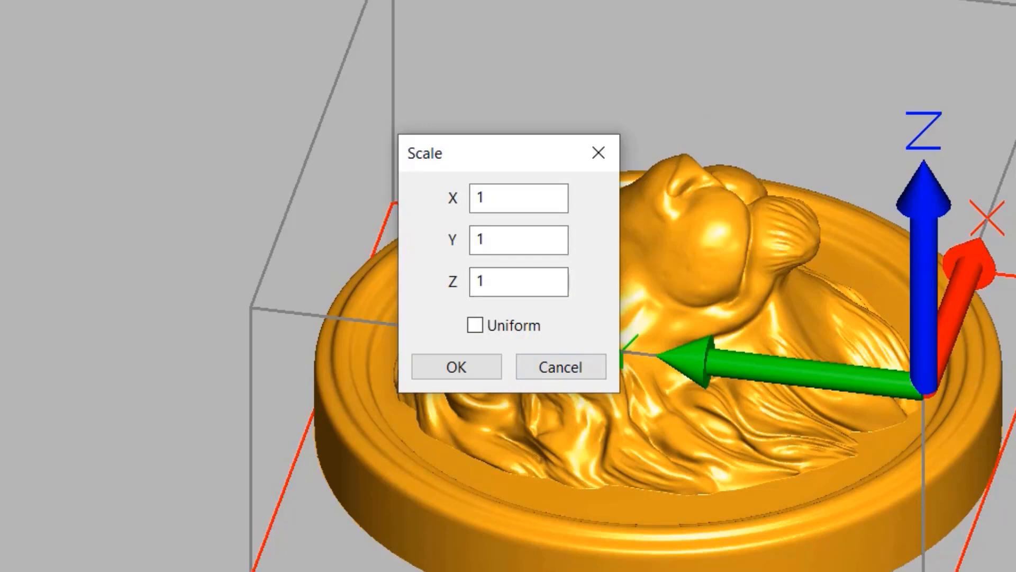
double_click(483, 280)
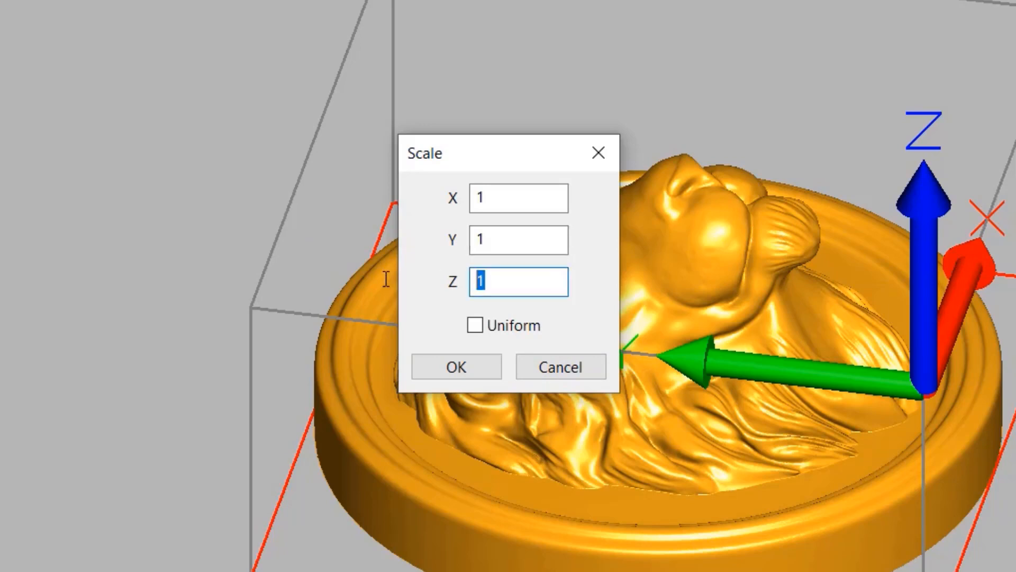
type(".5")
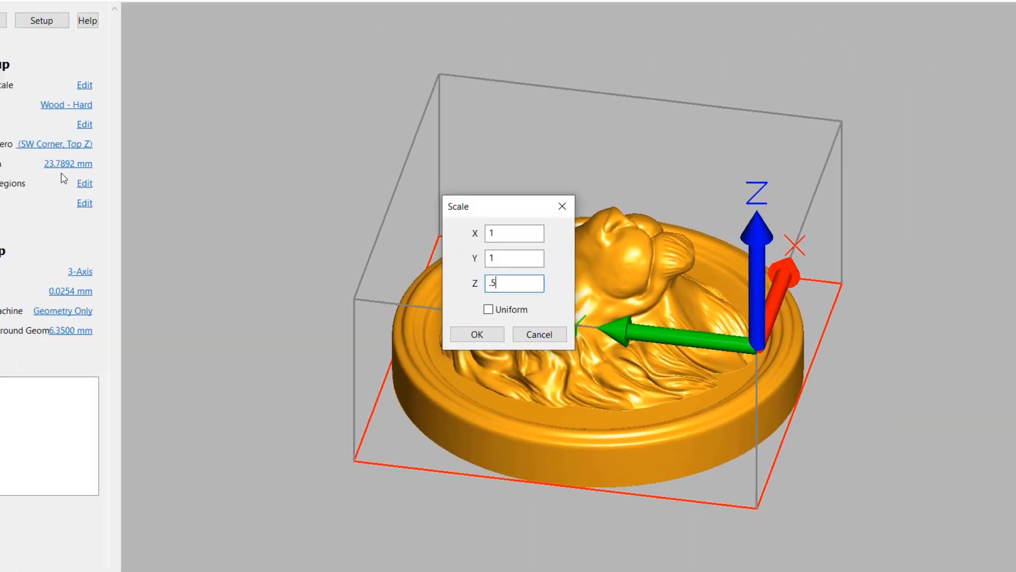
left_click(477, 334)
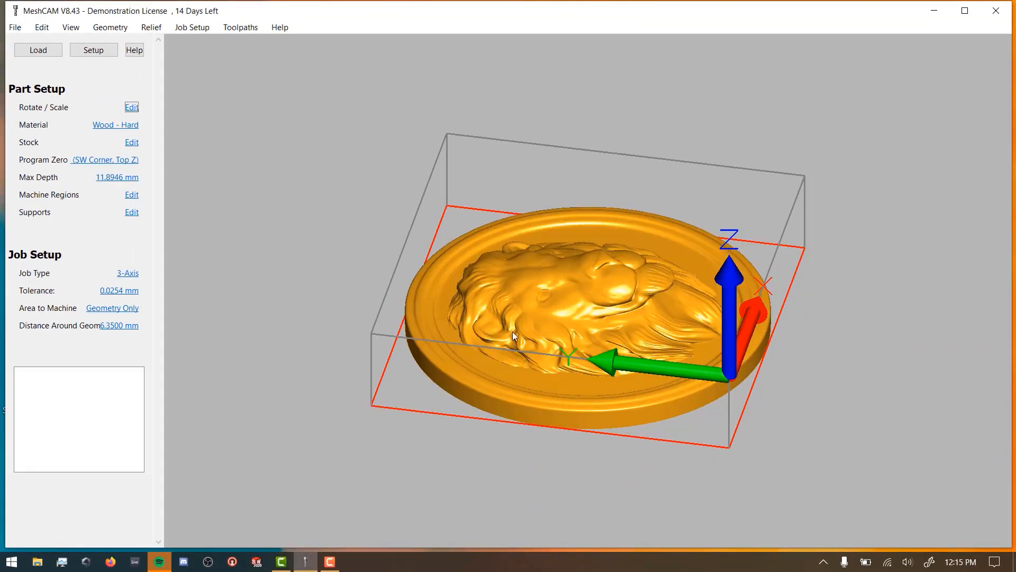
Define the stock with a Z thickness of 12.7 mm, keeping its X and Y size fitted to the medallion.
left_click_drag(823, 279, 417, 512)
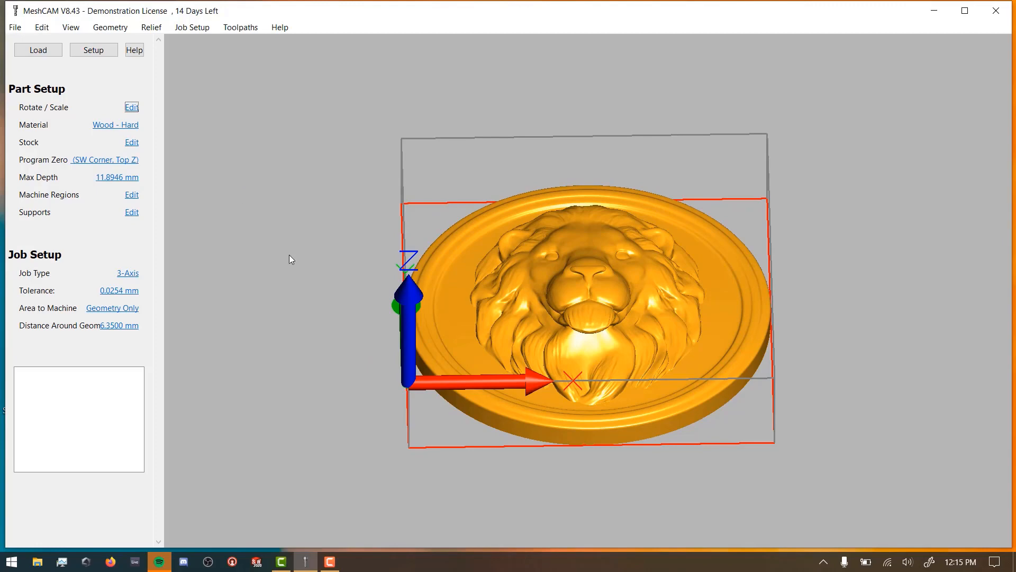
left_click_drag(278, 243, 429, 266)
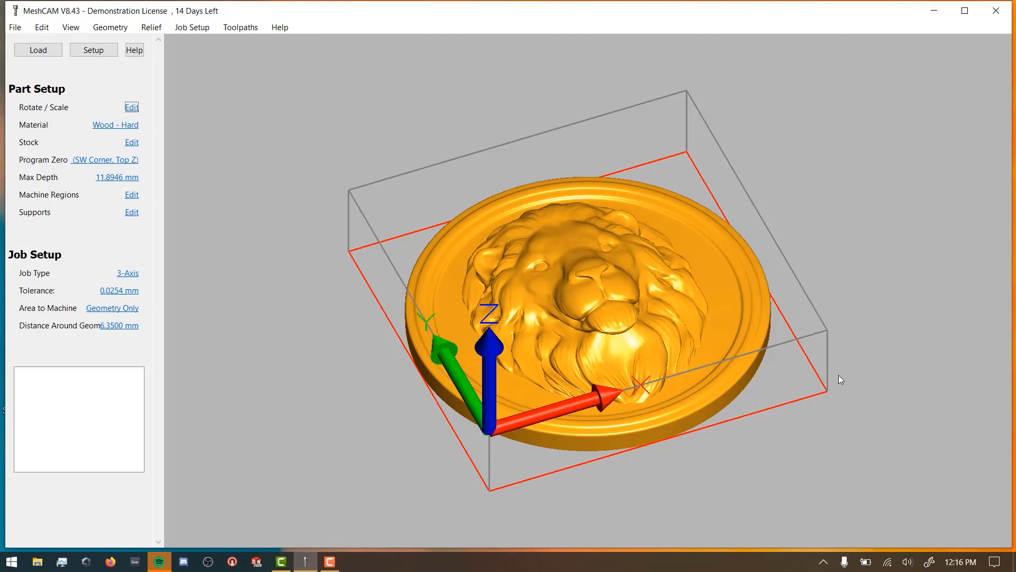
left_click_drag(838, 438, 869, 376)
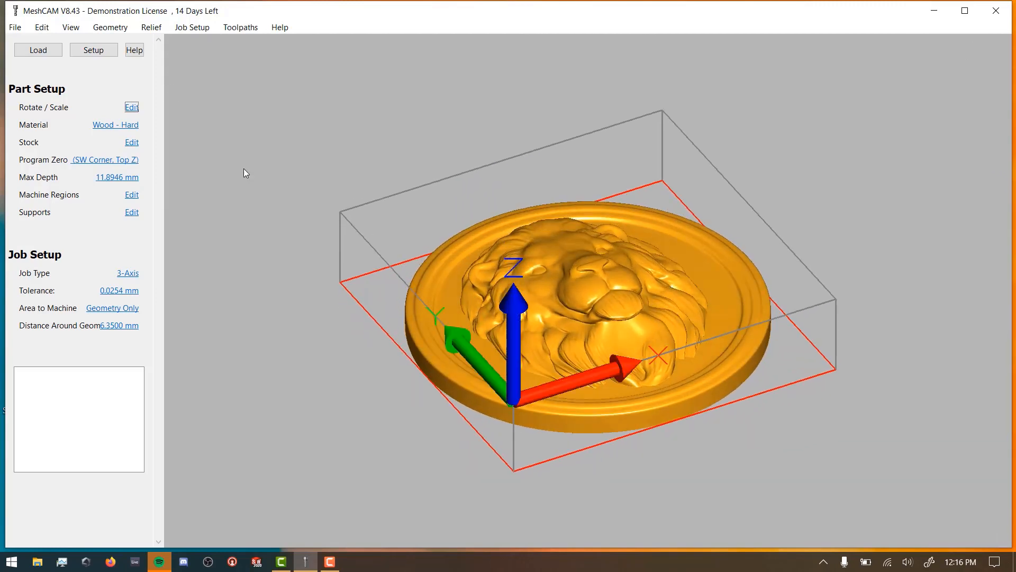
left_click(131, 143)
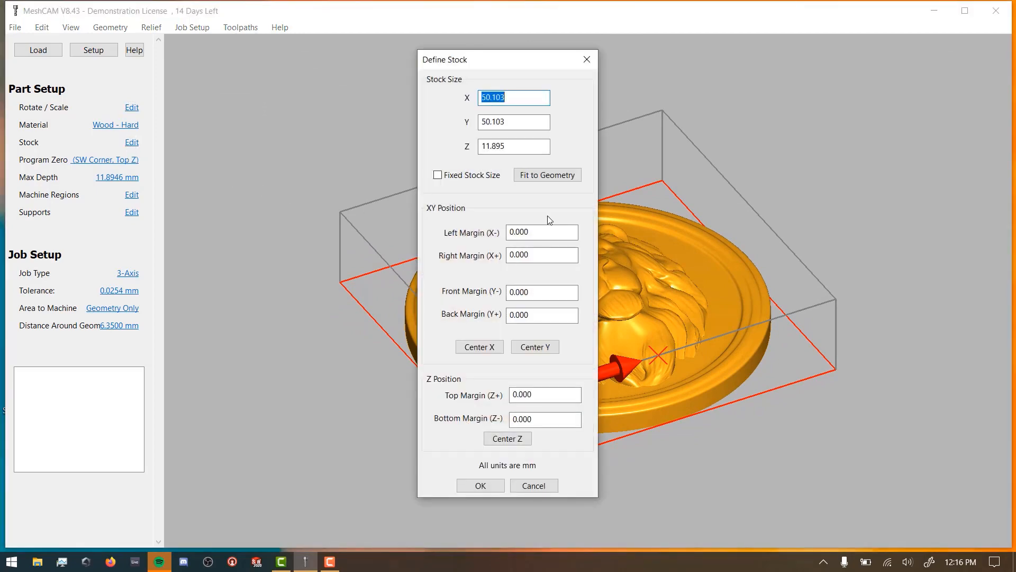
left_click_drag(508, 63, 283, 80)
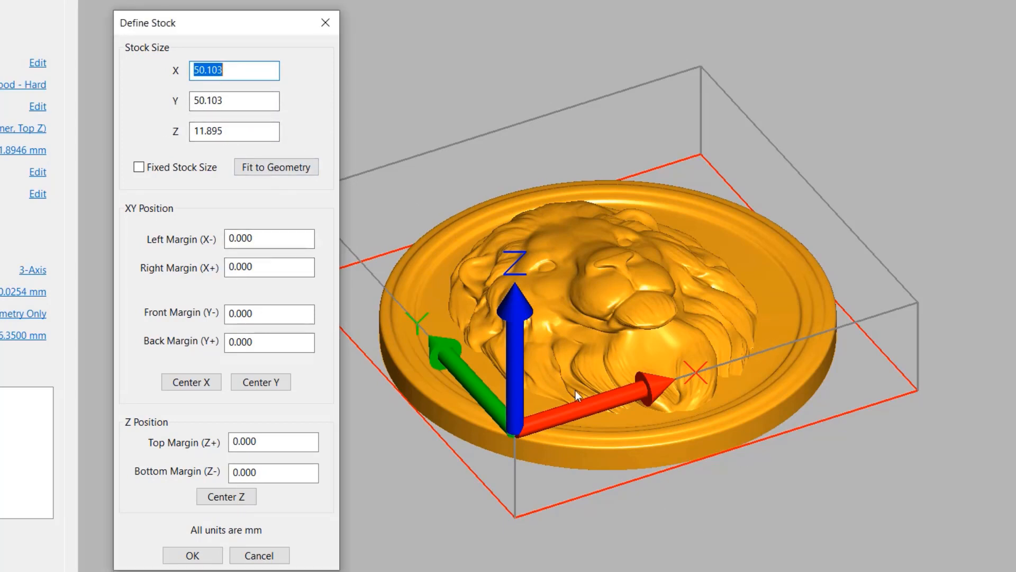
left_click_drag(222, 130, 136, 135)
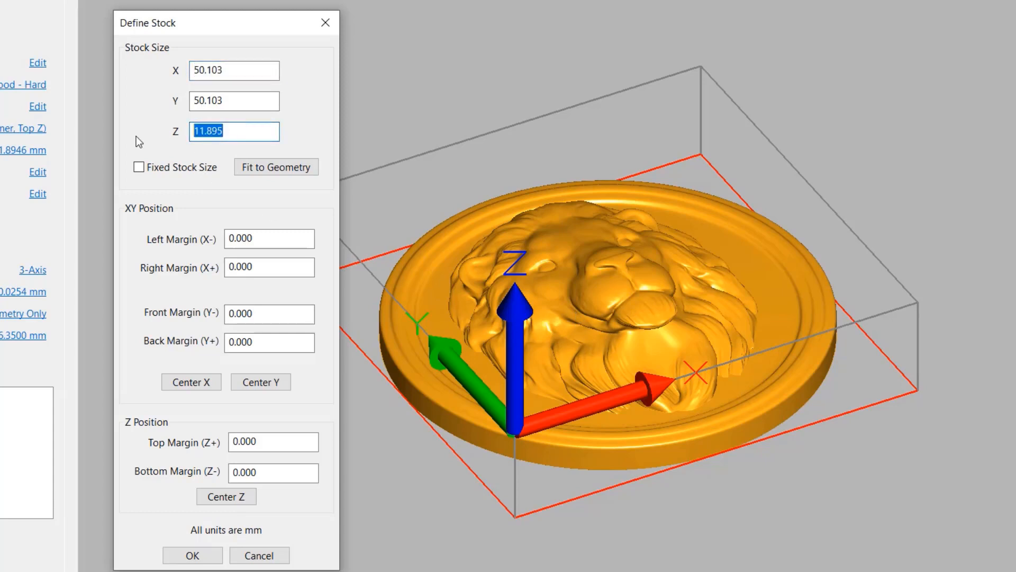
type("12.7")
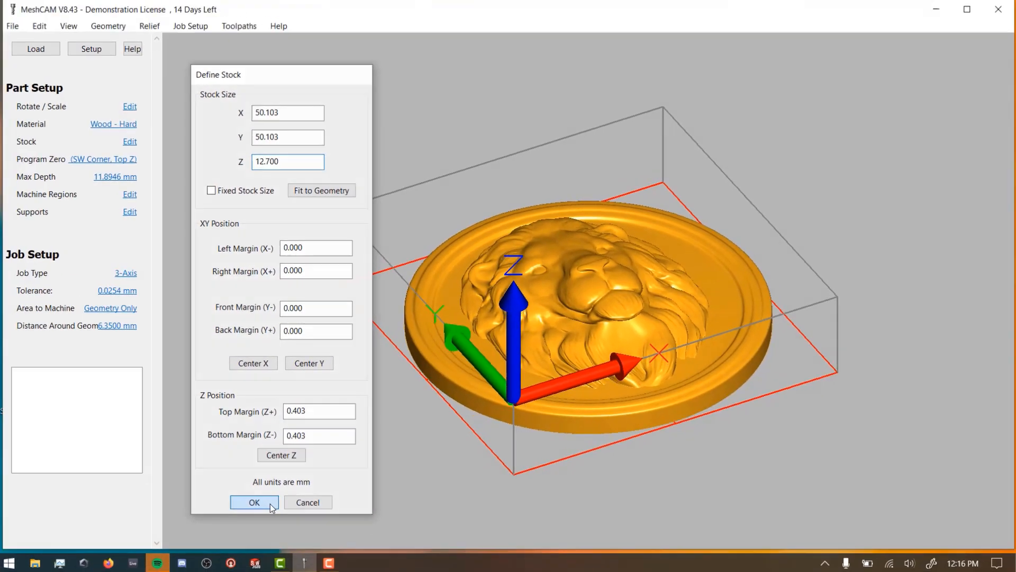
left_click(192, 555)
Examine how the medallion sits inside the stock block and where the program zero lies, from the side and from above.
left_click_drag(558, 504, 490, 248)
mouse_move(664, 299)
left_mouse_down()
mouse_move(651, 302)
mouse_move(659, 302)
left_mouse_up()
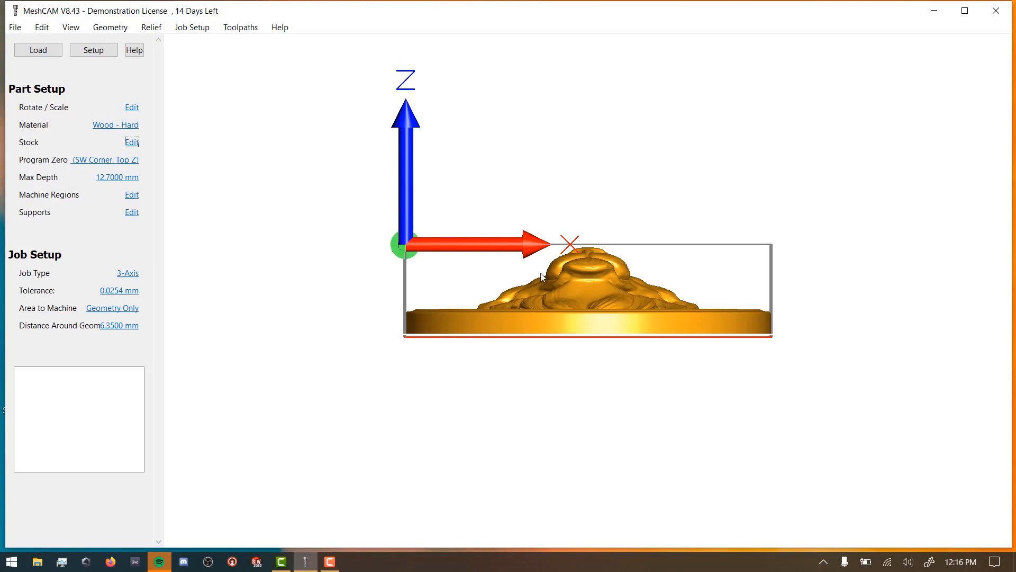
left_click_drag(556, 253, 553, 543)
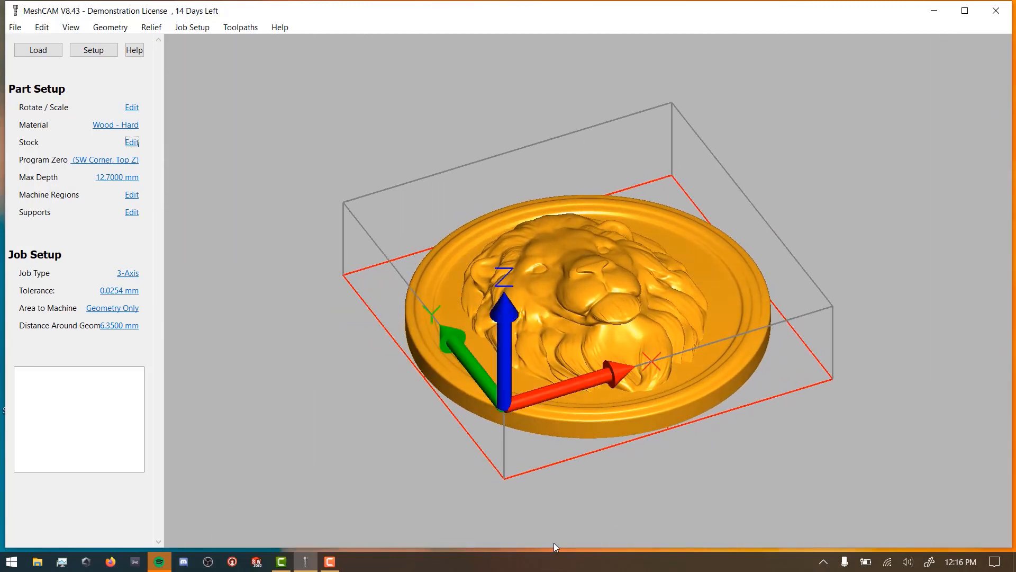
left_click_drag(734, 348, 529, 410)
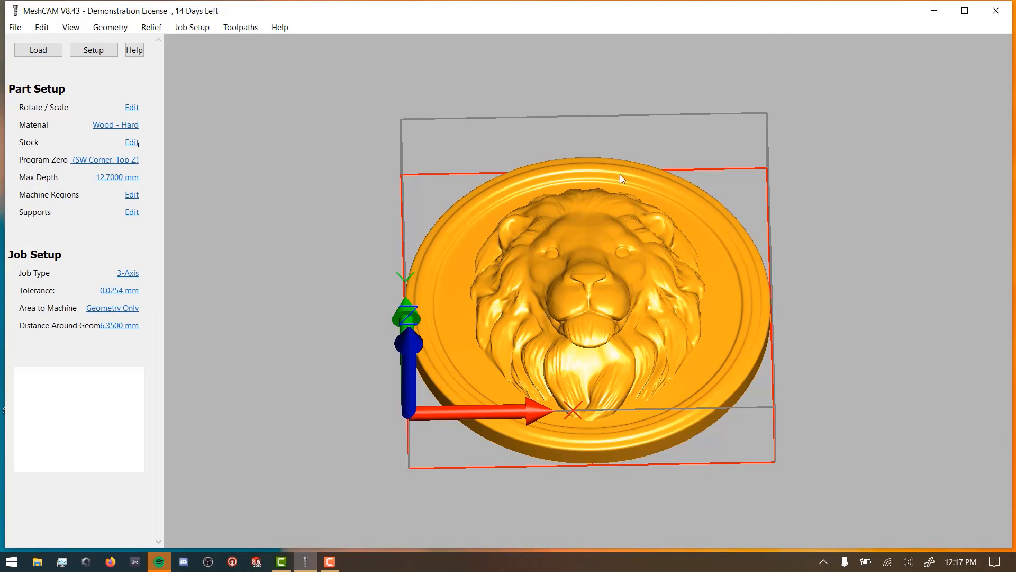
left_click_drag(575, 209, 498, 405)
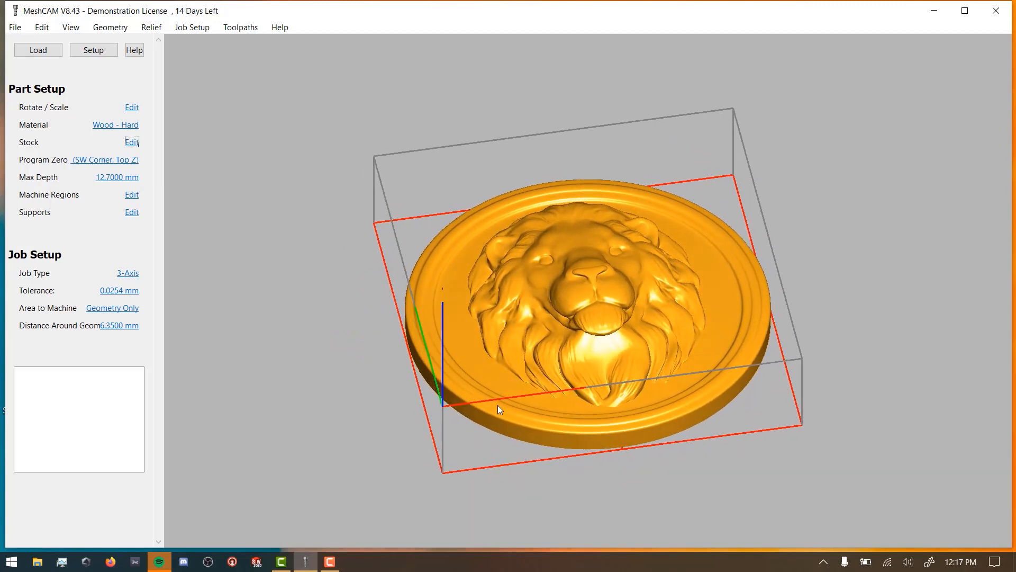
mouse_move(463, 400)
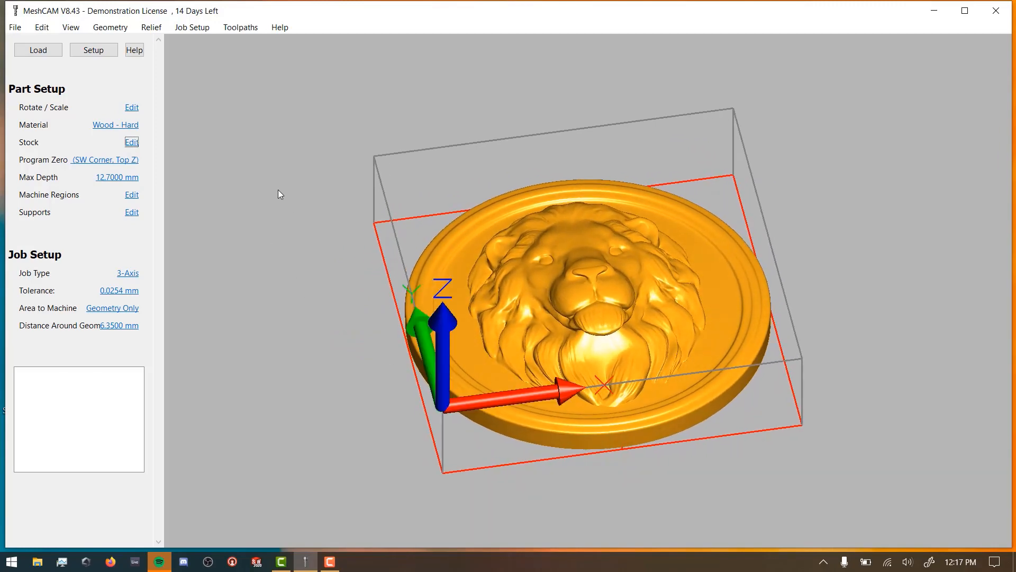
Delete the 0.125 in ball mill from the tool list.
left_click(187, 31)
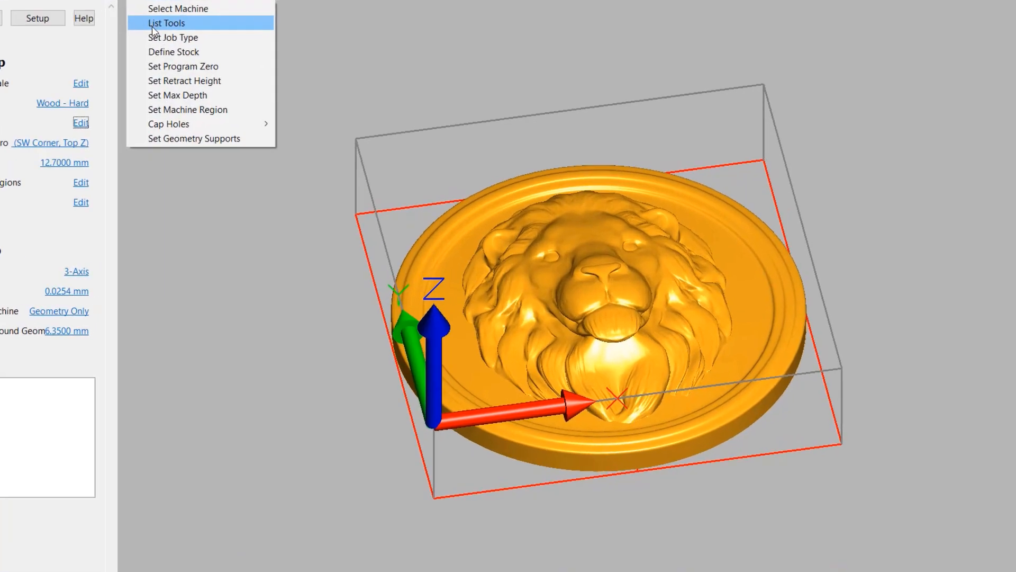
left_click(207, 54)
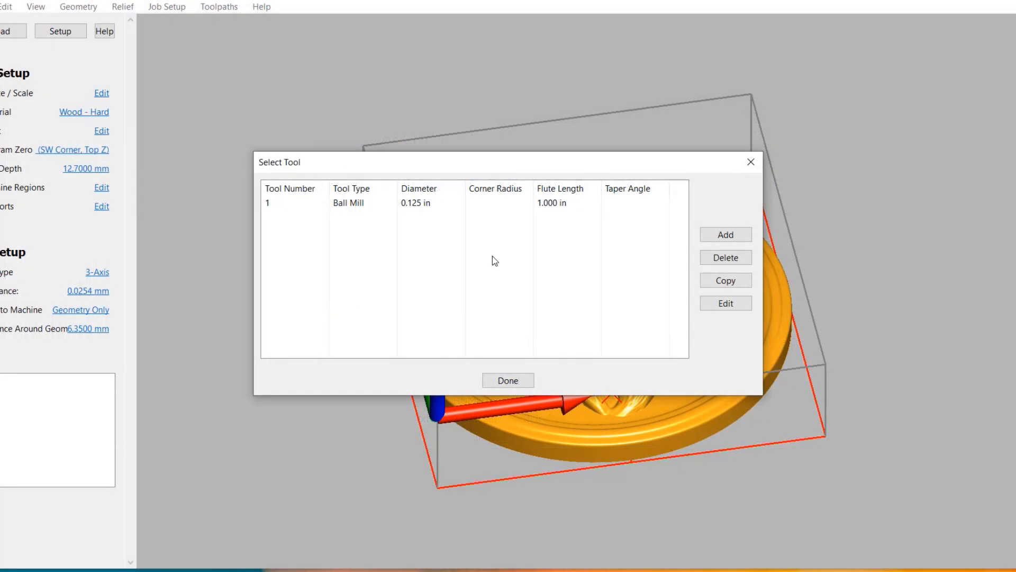
left_click(428, 204)
left_click(739, 258)
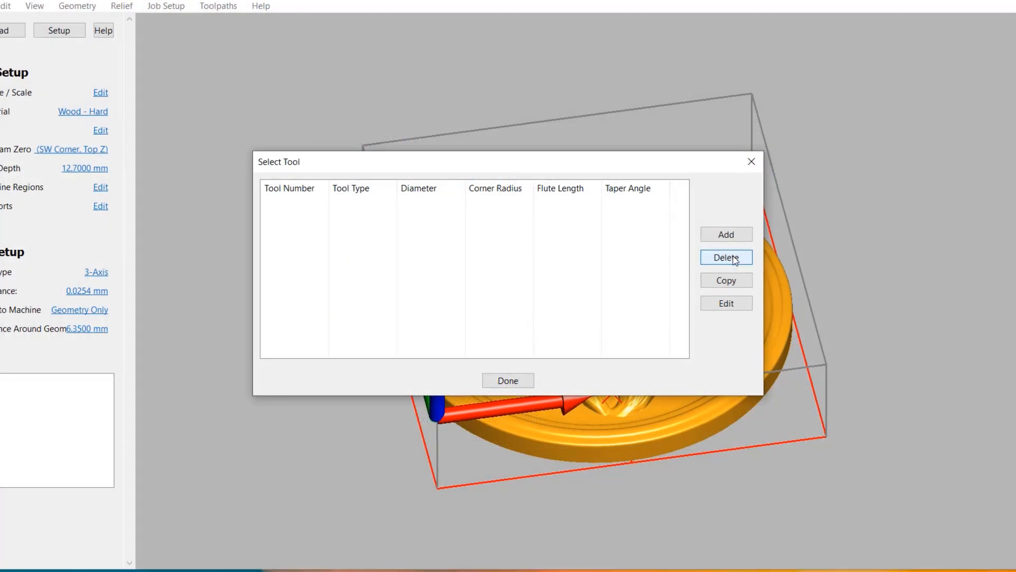
Add a new endmill to the tool list with the description "2mm end mill".
left_click(736, 236)
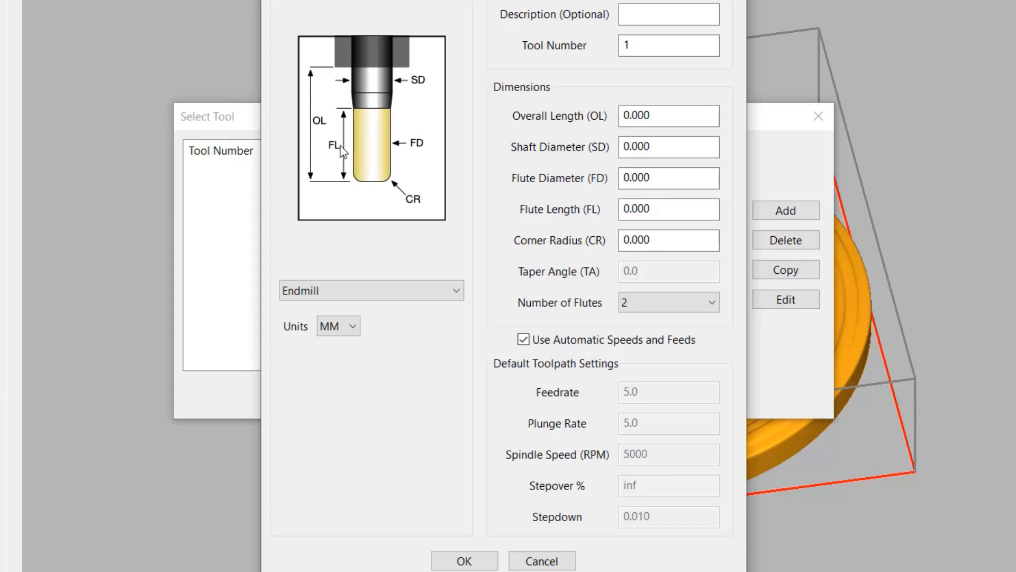
left_click(655, 21)
type("2mm")
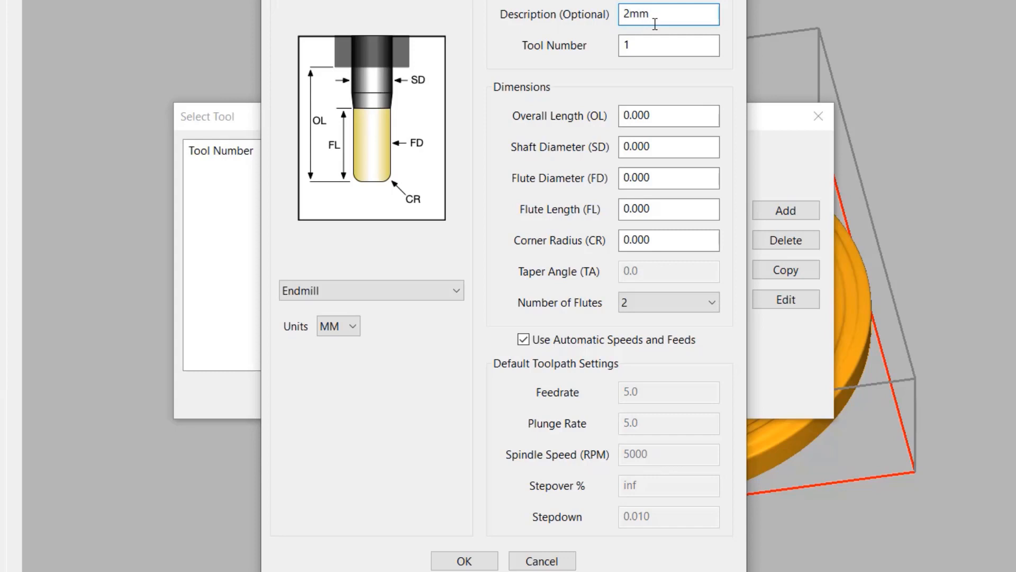
type(" end mill")
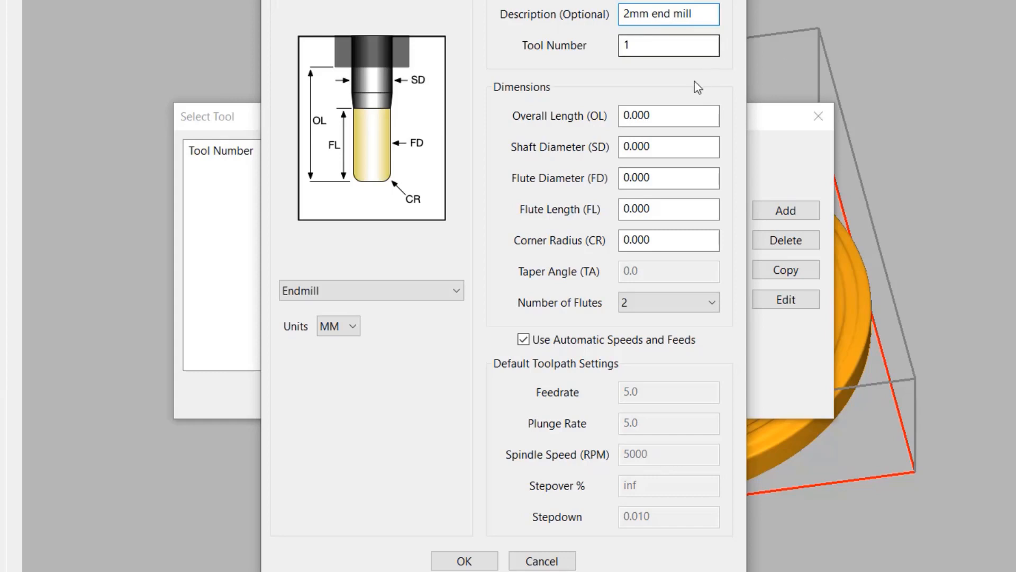
Set the new endmill's overall length to 38.5 mm and its shaft diameter to 3.17 mm.
left_click(660, 106)
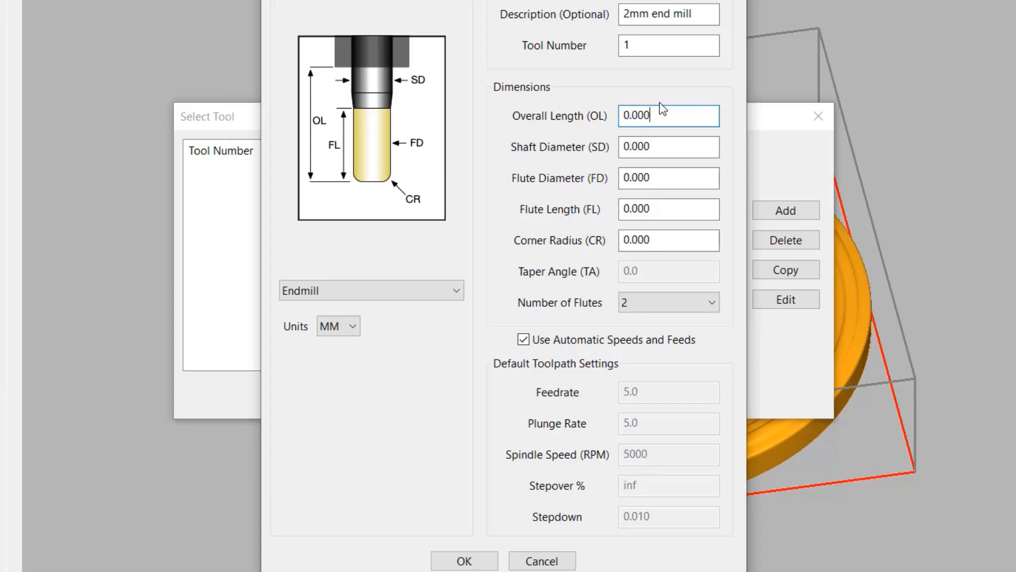
key("BackSpace")
key("BackSpace")
key("BackSpace")
key("BackSpace")
key("BackSpace")
type("3")
key("Tab")
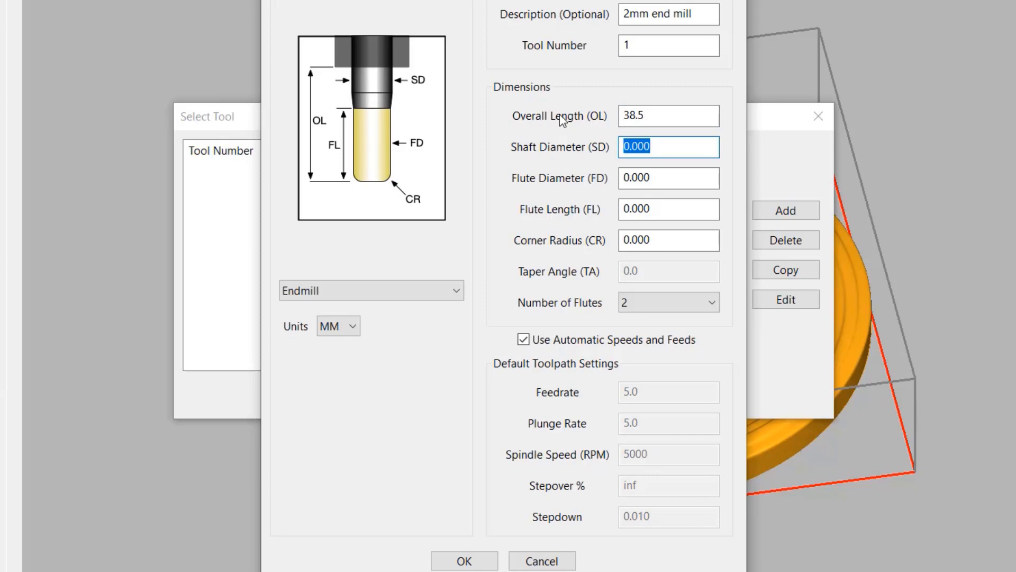
type("3.17")
key("Tab")
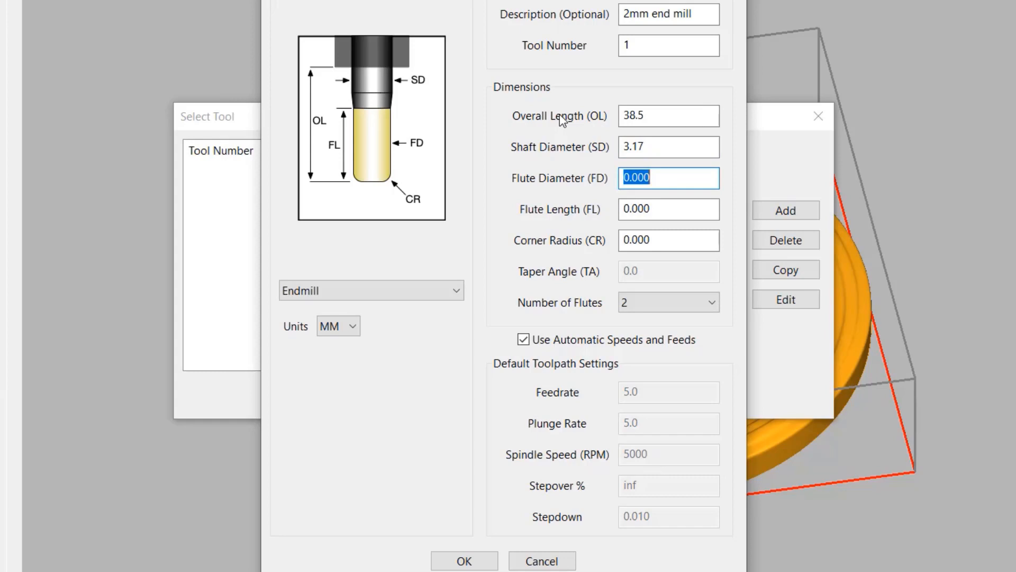
Give the endmill a 2 mm flute diameter, 12 mm flute length and 2 flutes, and save it to the tool list.
type("2")
left_click(674, 209)
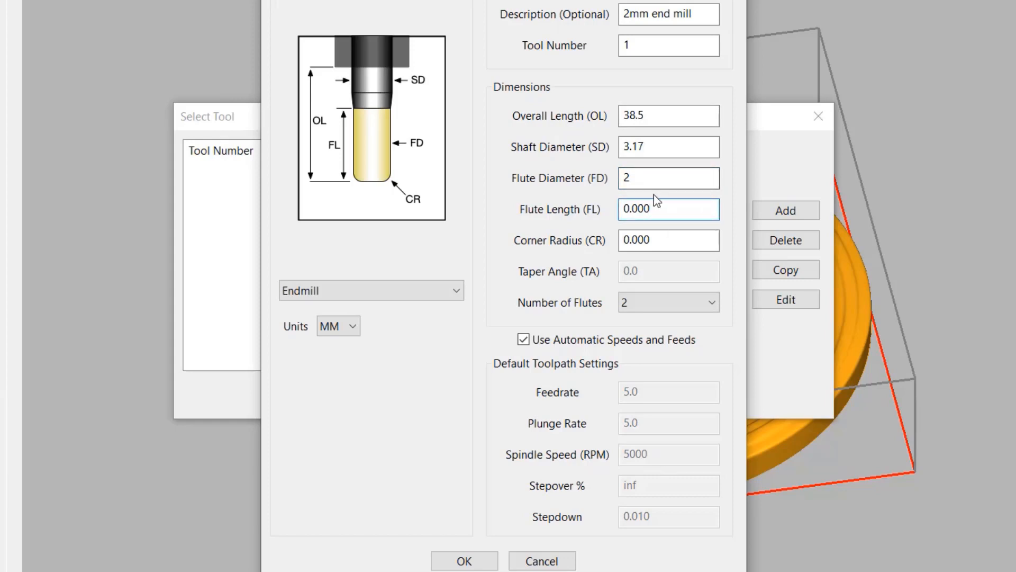
left_click_drag(655, 216, 585, 198)
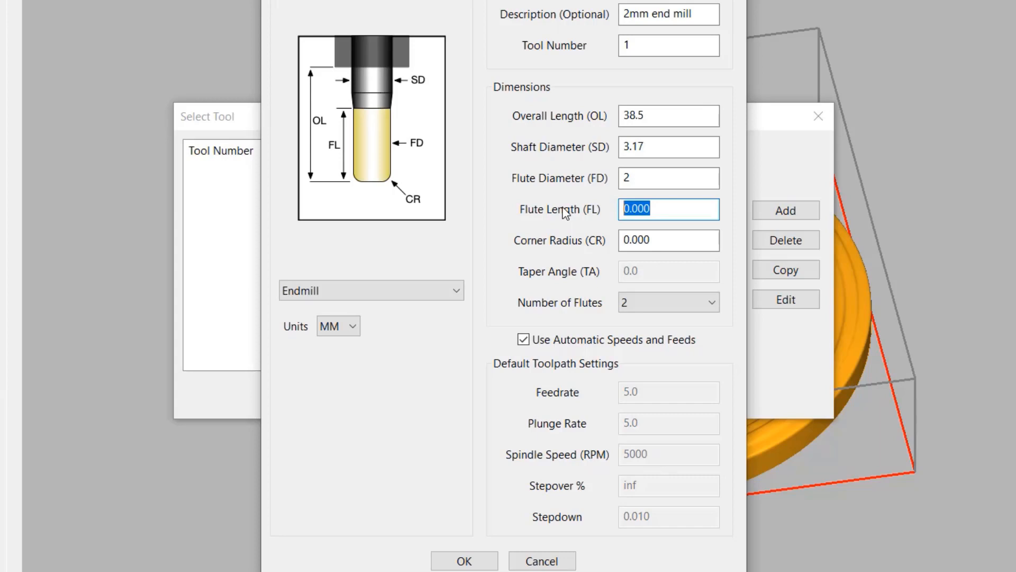
type("12")
left_click(688, 231)
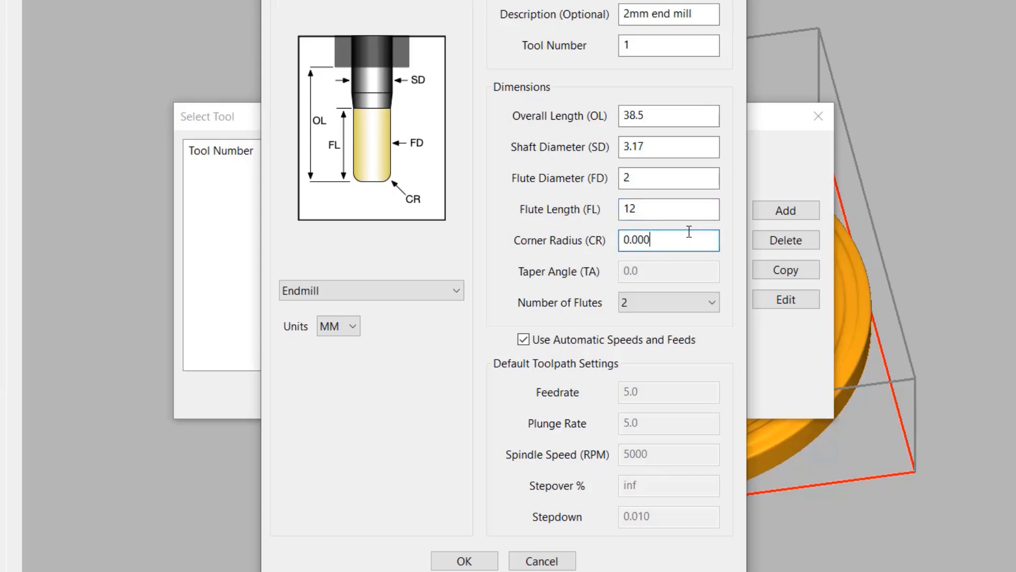
left_click(683, 303)
left_click(637, 335)
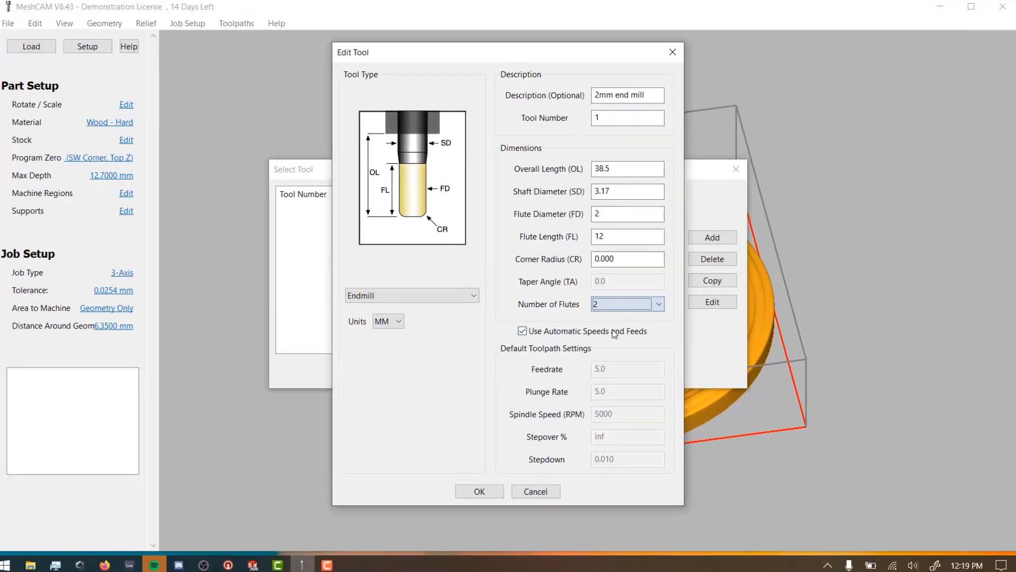
left_click(469, 541)
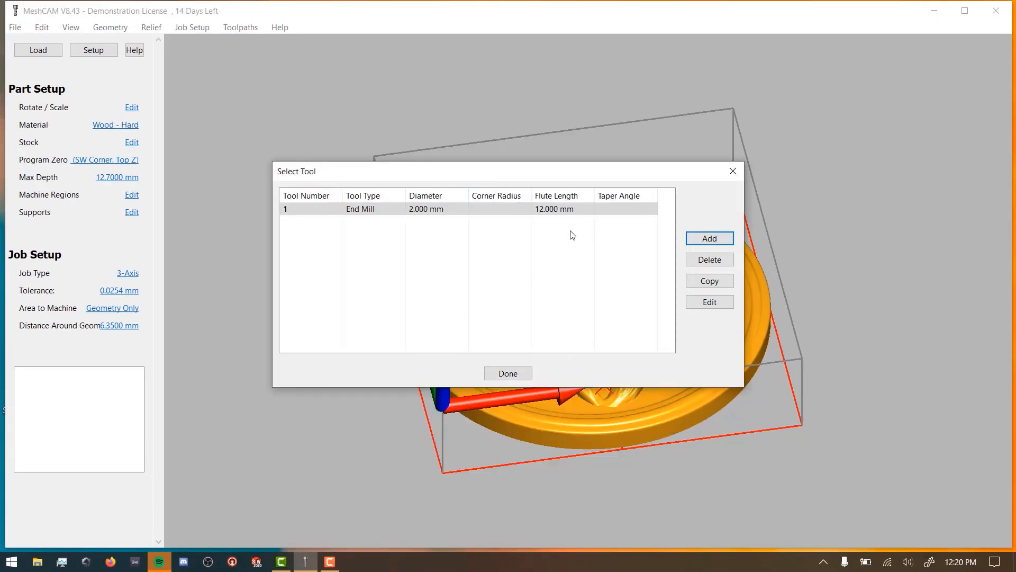
left_click(508, 374)
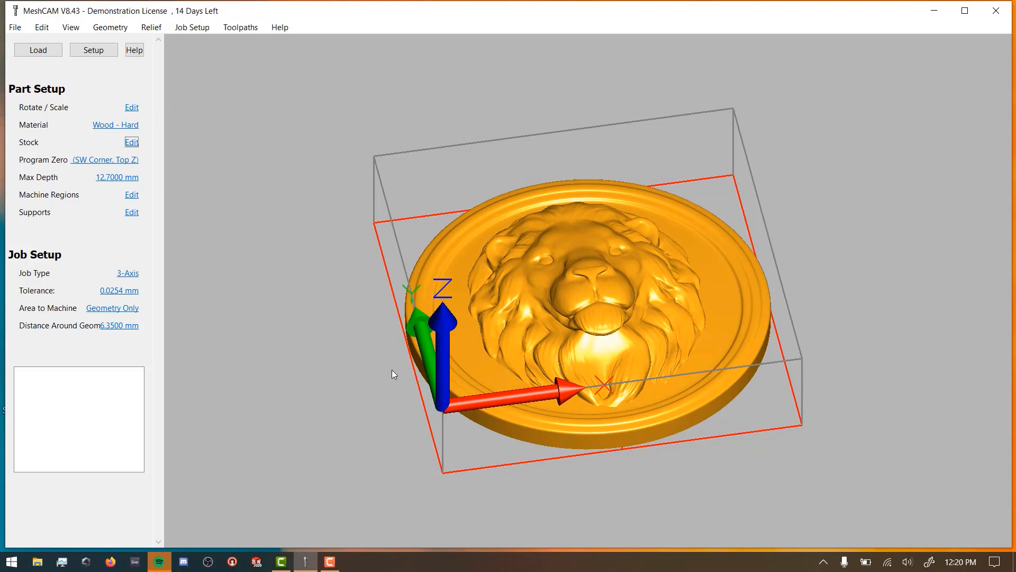
left_click_drag(659, 330, 827, 354)
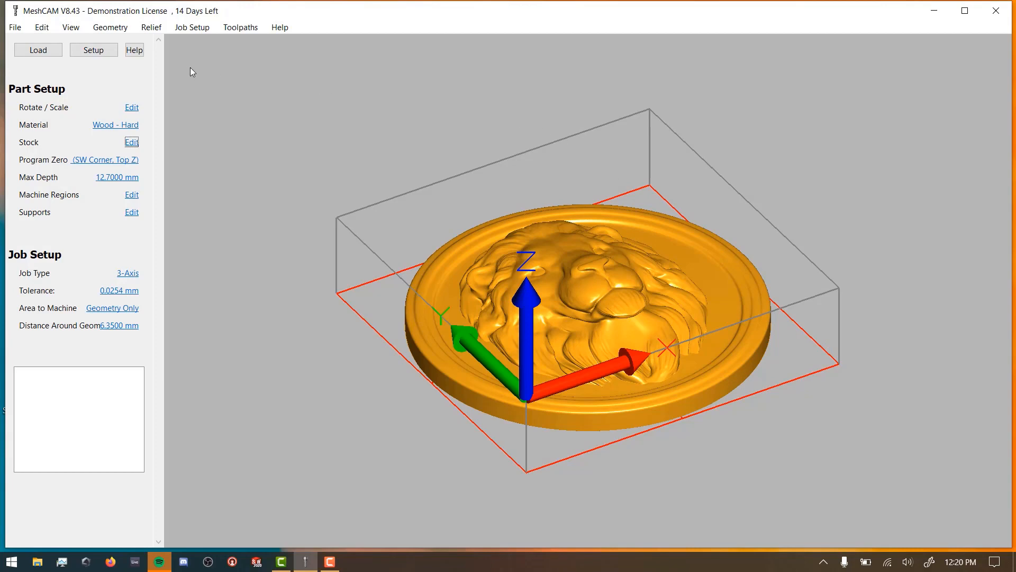
left_click(259, 30)
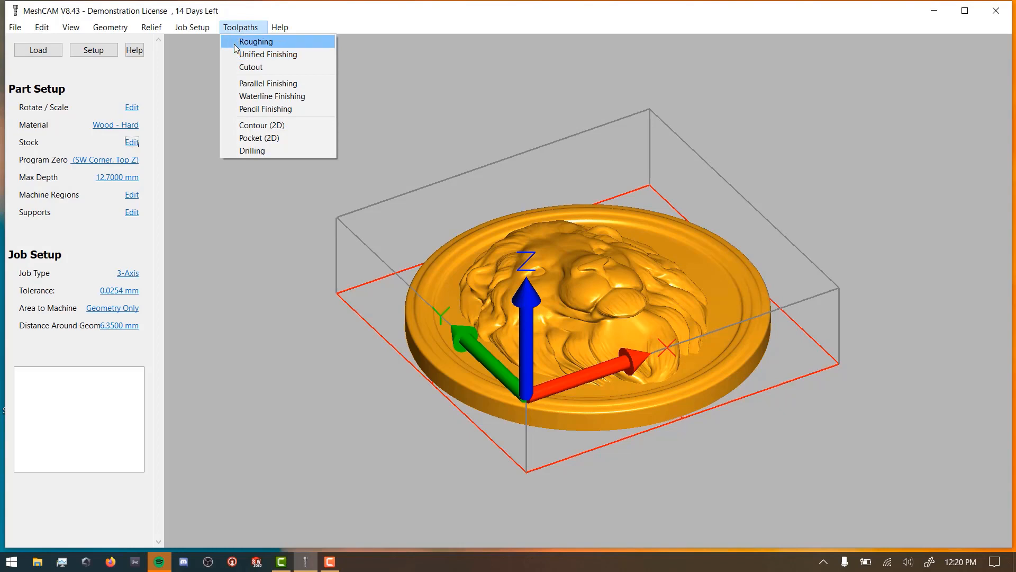
left_click(330, 287)
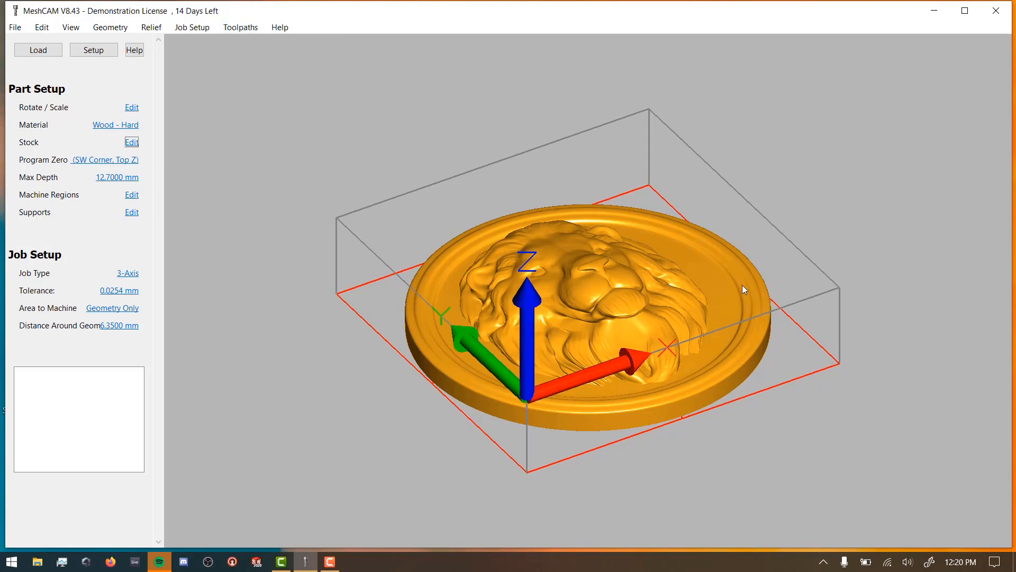
mouse_move(742, 286)
left_mouse_down()
mouse_move(713, 333)
mouse_move(612, 421)
left_mouse_up()
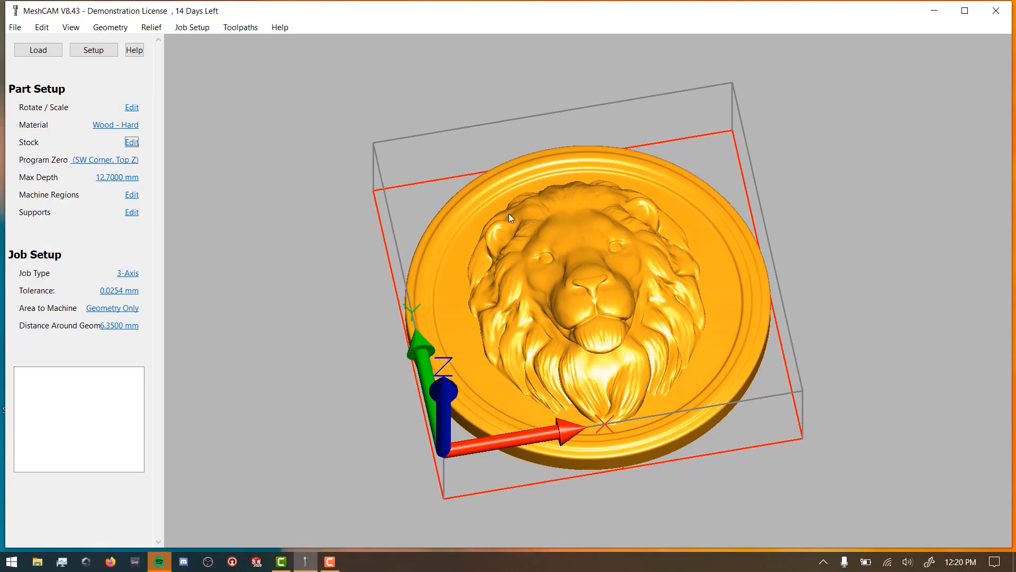
left_click_drag(650, 352, 854, 262)
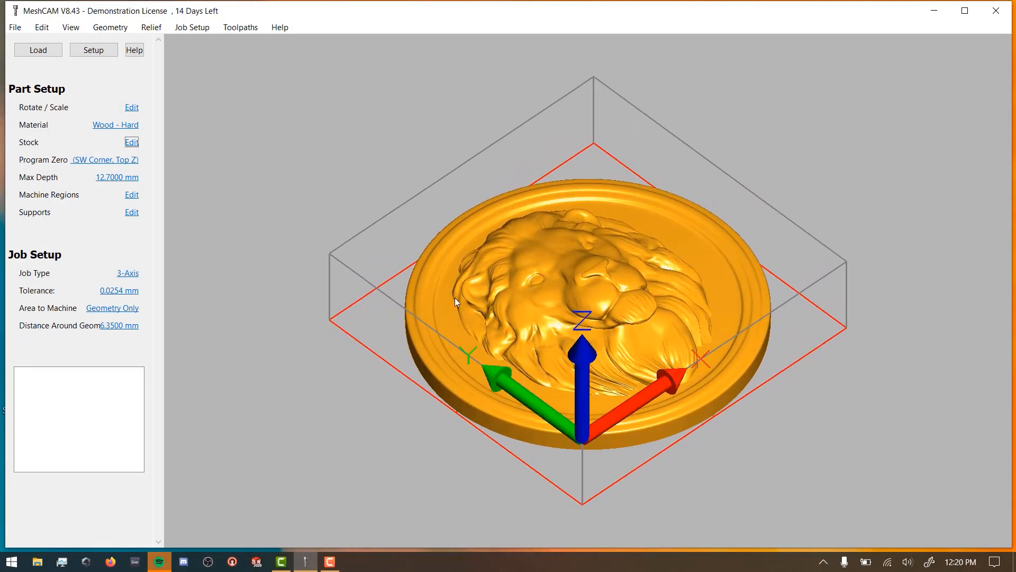
left_click_drag(458, 401, 485, 247)
Start a roughing toolpath and assign the 2 mm end mill to it.
left_click(240, 27)
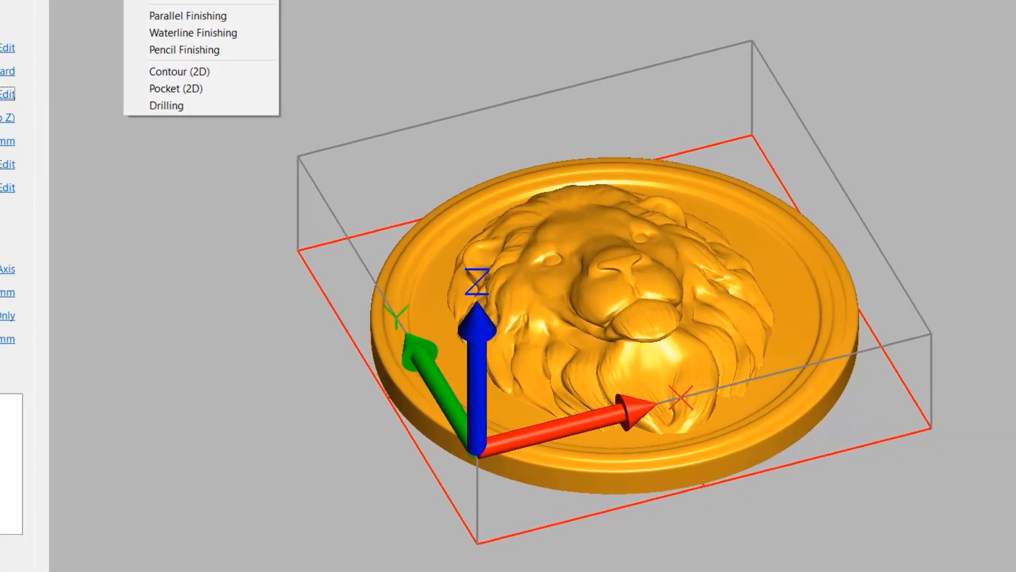
left_click(243, 39)
left_click(523, 68)
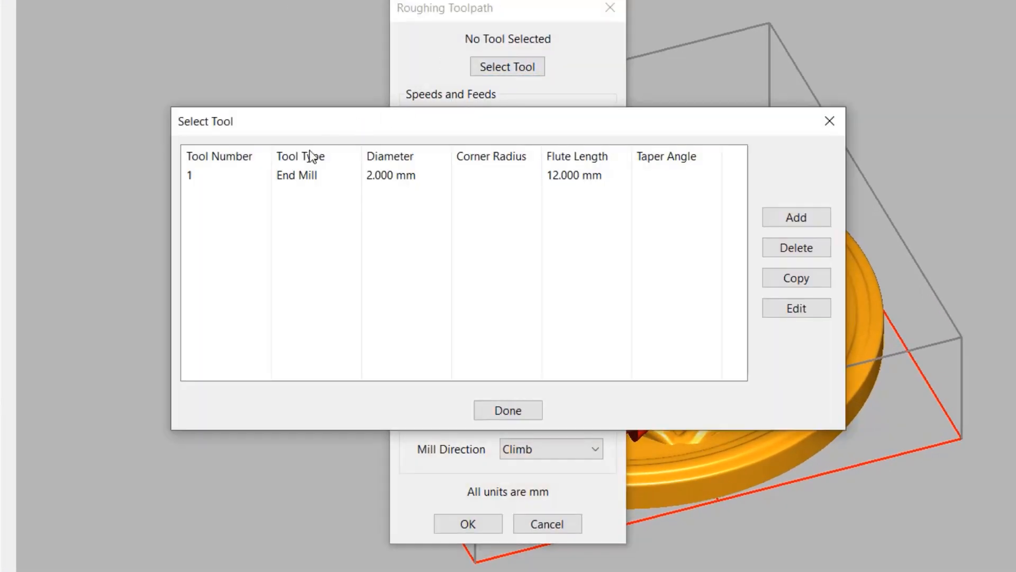
left_click(290, 175)
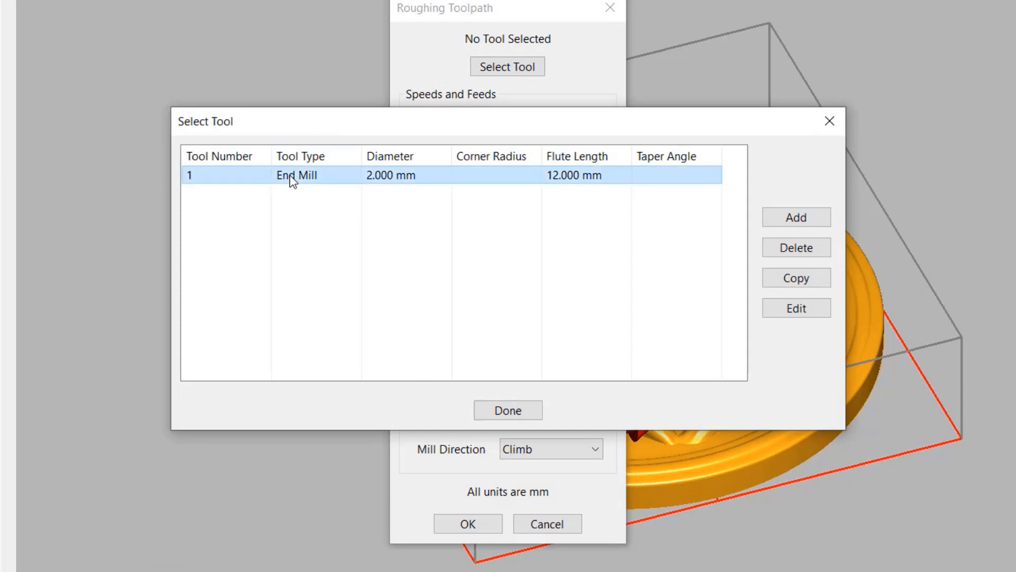
left_click(524, 408)
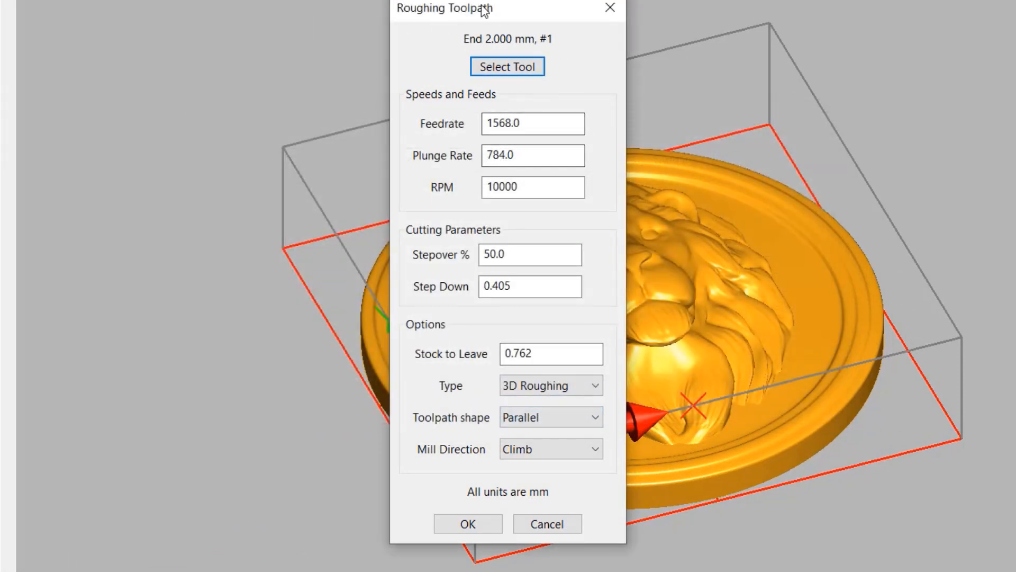
Set the roughing feedrate to 600, keep the step down at 0.405 mm, and accept the operation.
left_click_drag(482, 16, 147, 9)
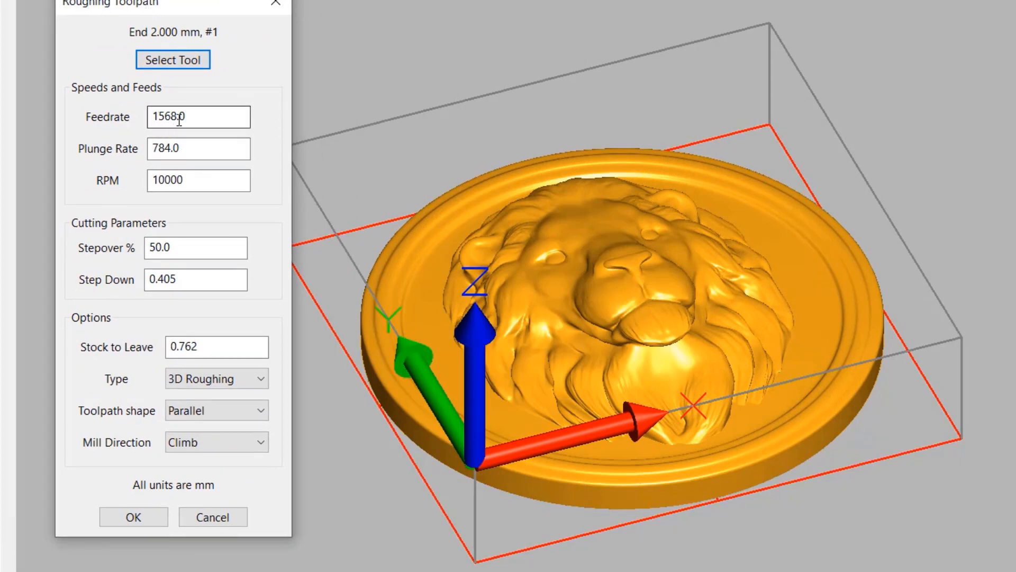
left_click_drag(196, 117, 112, 116)
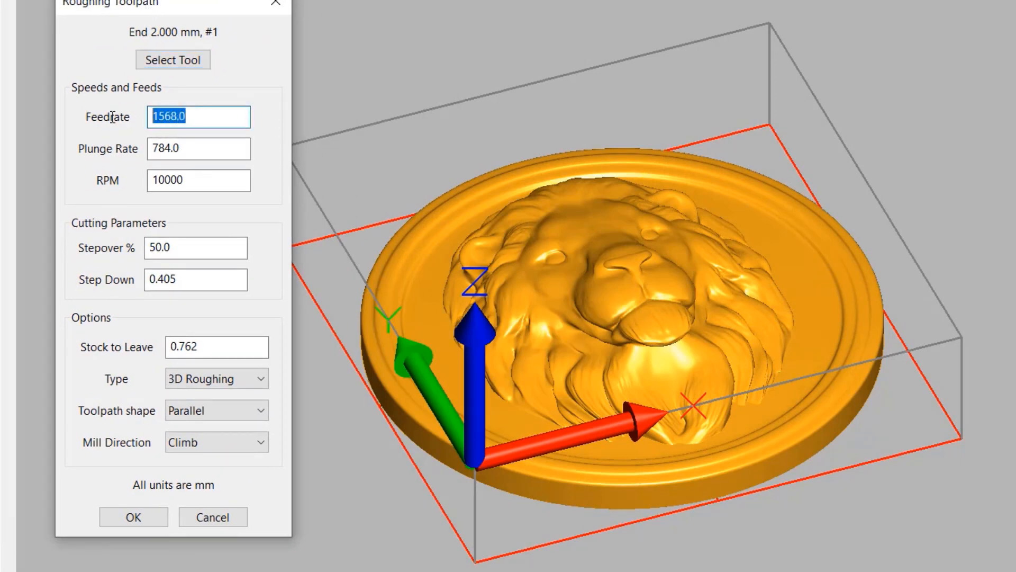
type("600")
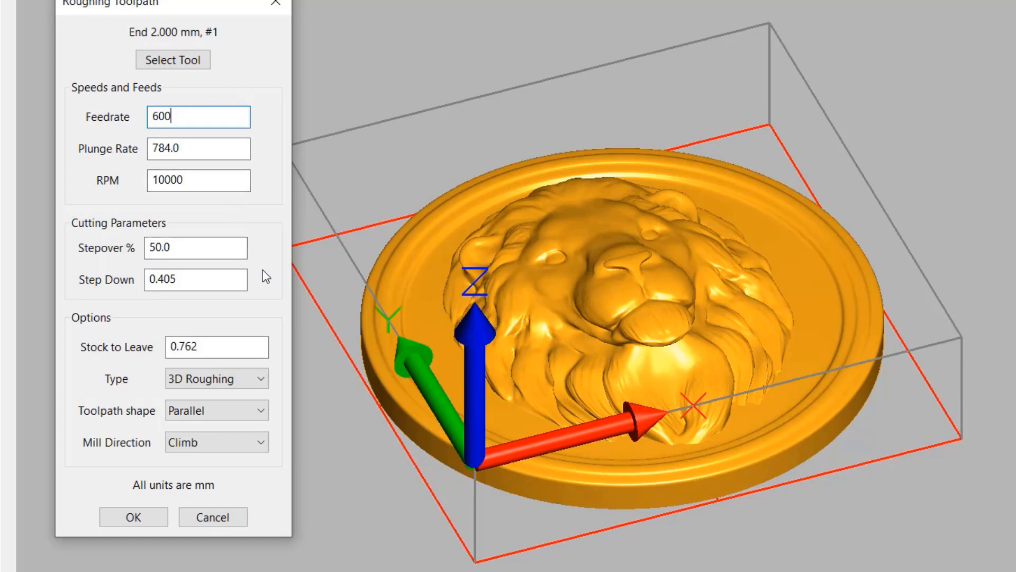
left_click(185, 284)
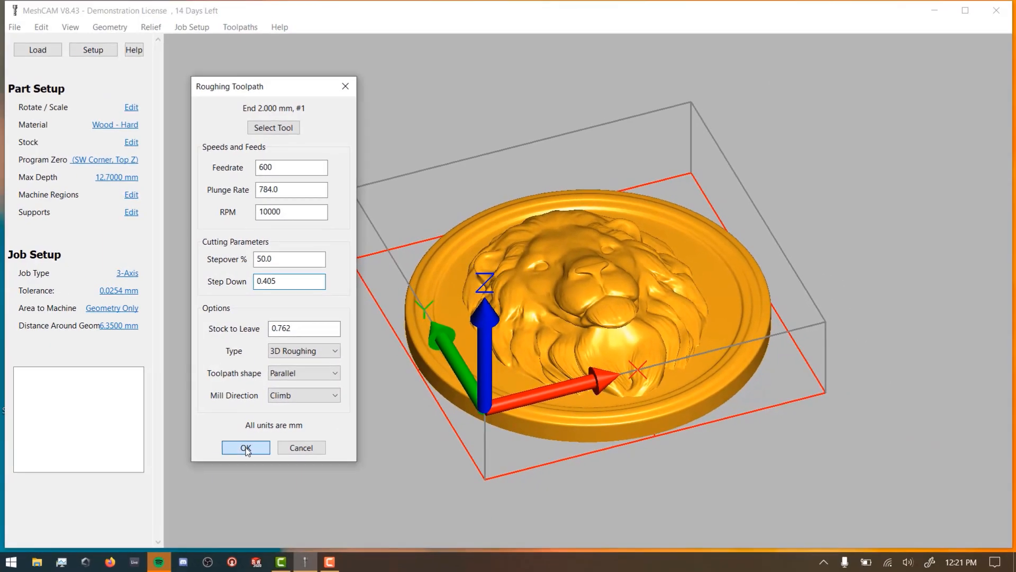
left_click(245, 448)
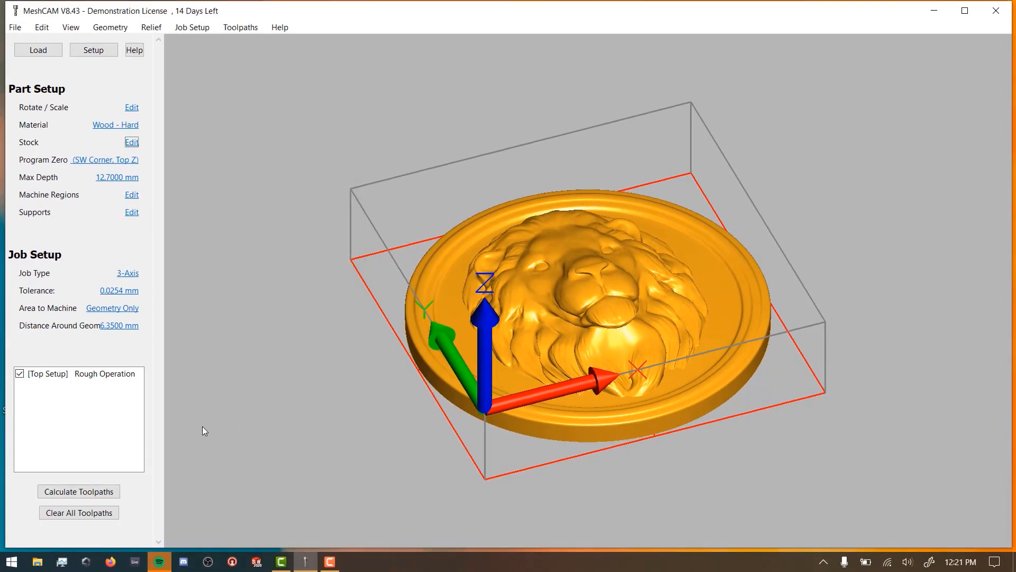
Calculate the roughing toolpath and simulate it on the stock.
left_click(69, 492)
left_click(99, 492)
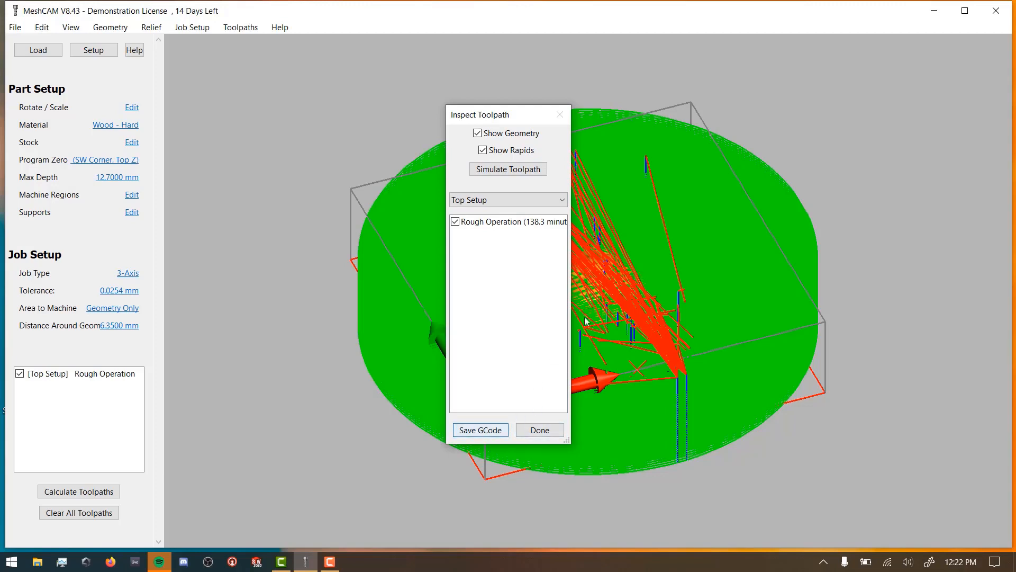
left_click(507, 170)
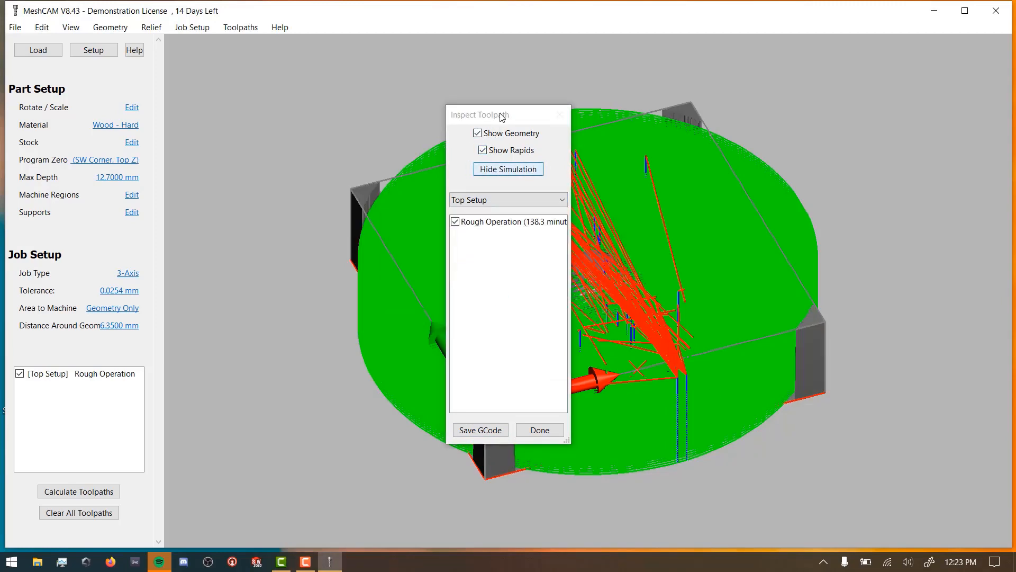
Examine the simulated roughing result with the rough operation's toolpath lines hidden, and compare it with the lines shown again.
left_click(456, 223)
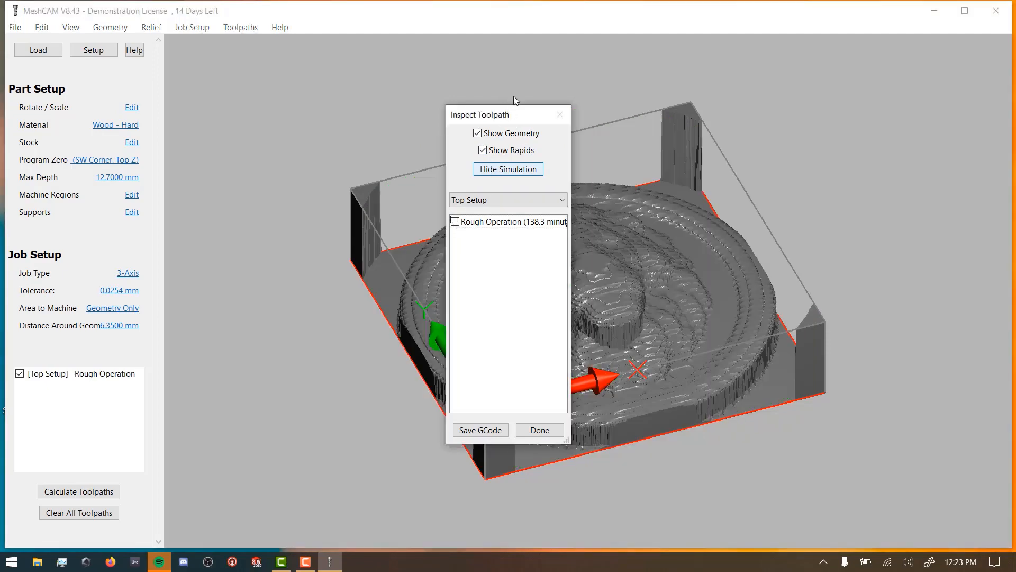
left_click_drag(519, 121, 257, 136)
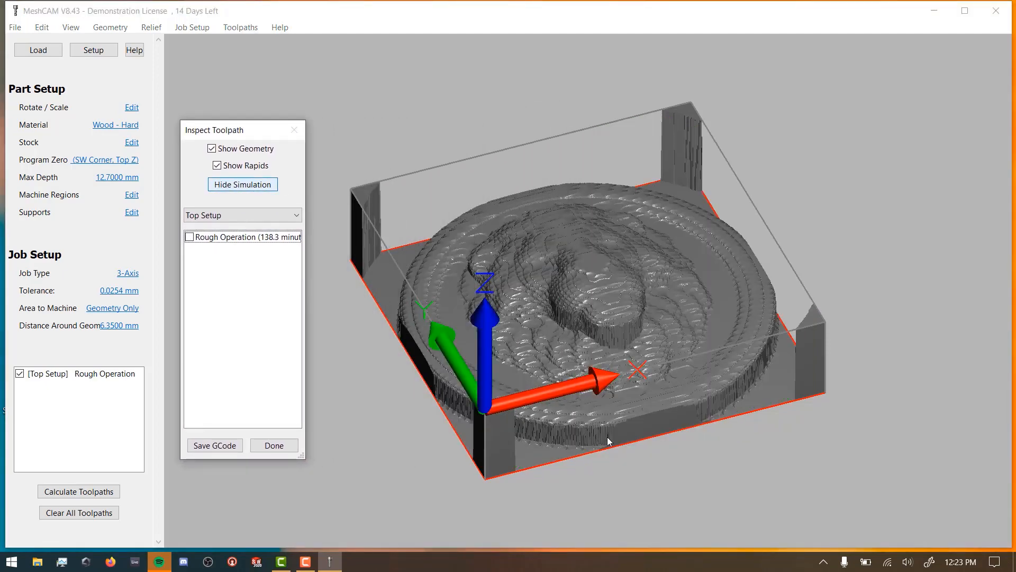
left_click_drag(662, 453, 660, 359)
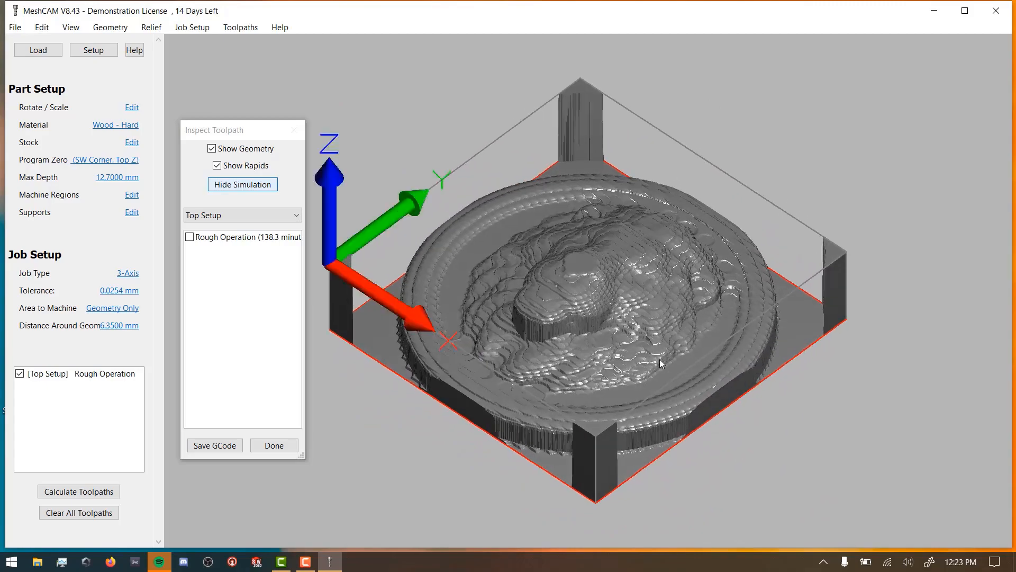
left_click(189, 237)
left_click_drag(721, 404, 825, 515)
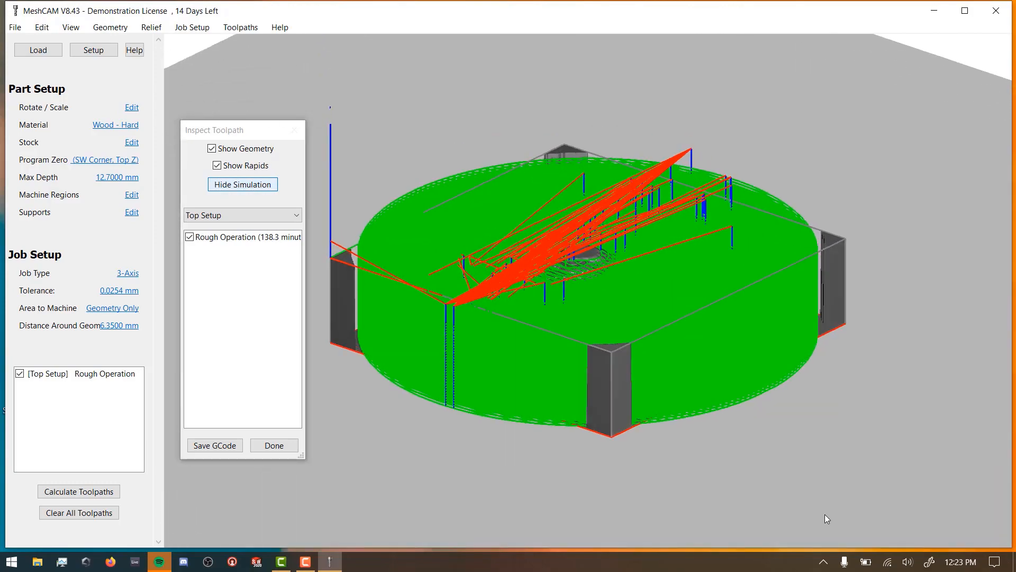
Examine the roughed relief from several angles with the rough toolpath hidden, restore the toolpath display, and close the inspection.
left_click_drag(781, 386, 657, 357)
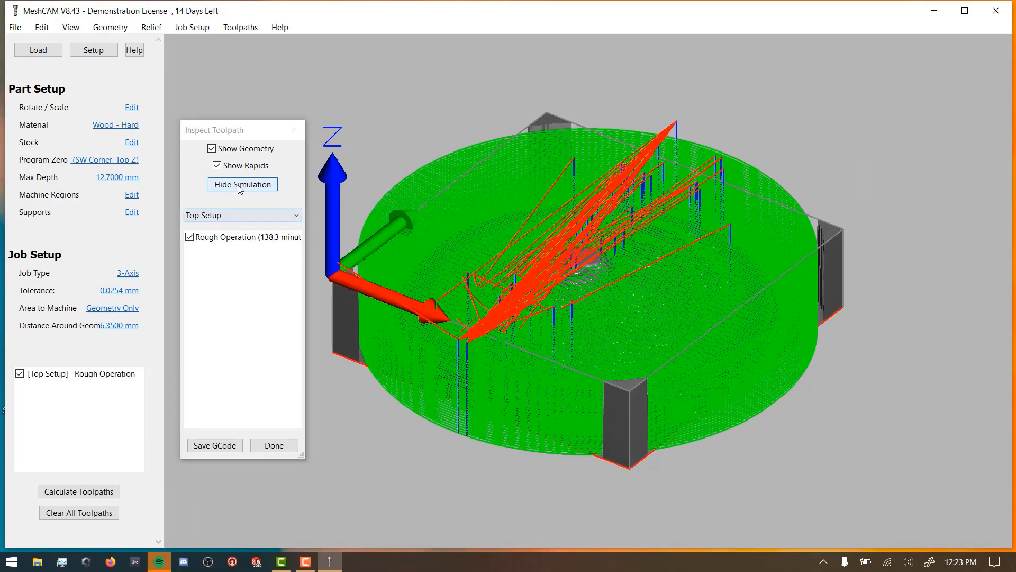
left_click(189, 238)
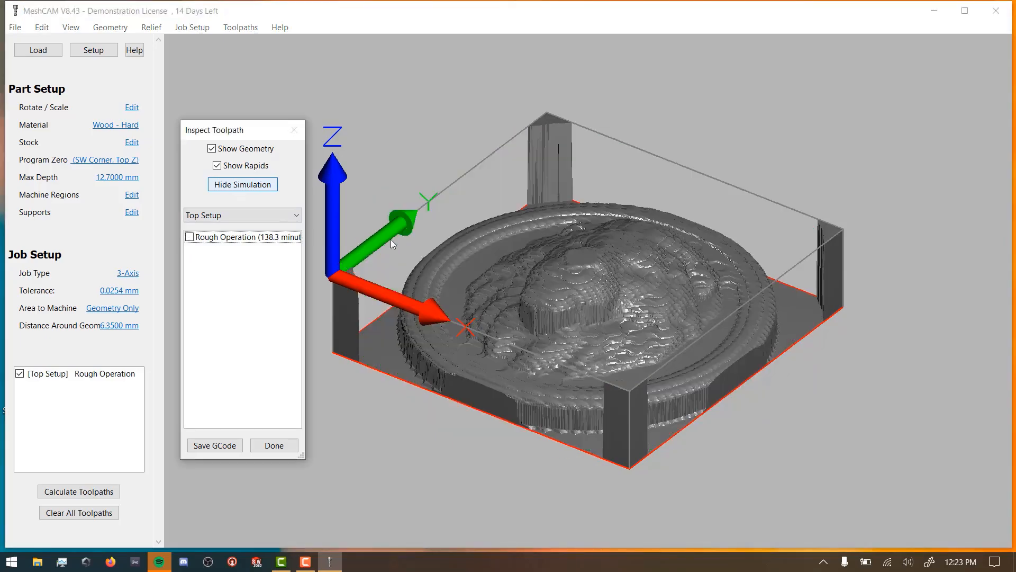
scroll(626, 274, "up", 3)
left_click_drag(625, 275, 608, 487)
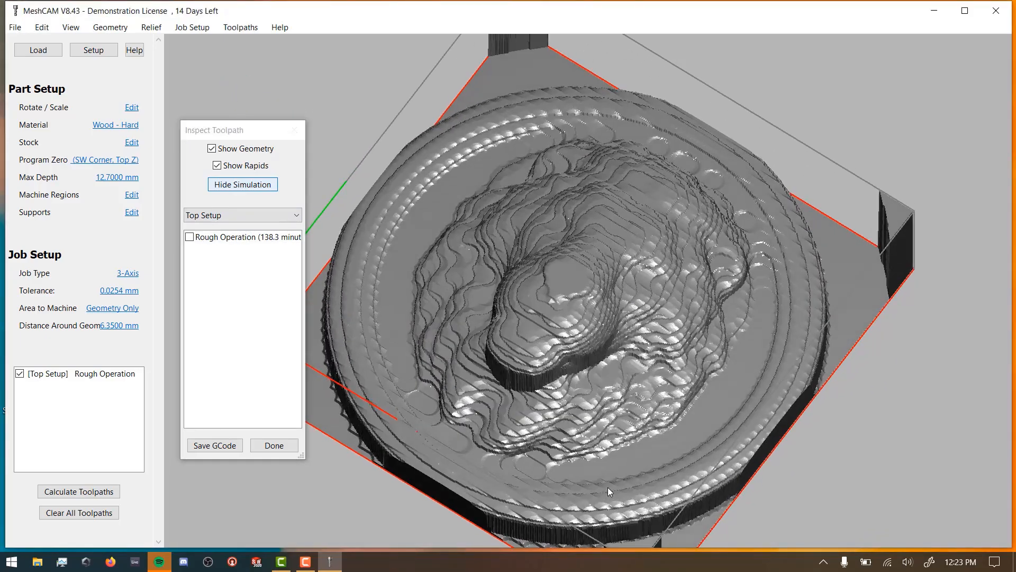
left_click_drag(552, 235, 998, 68)
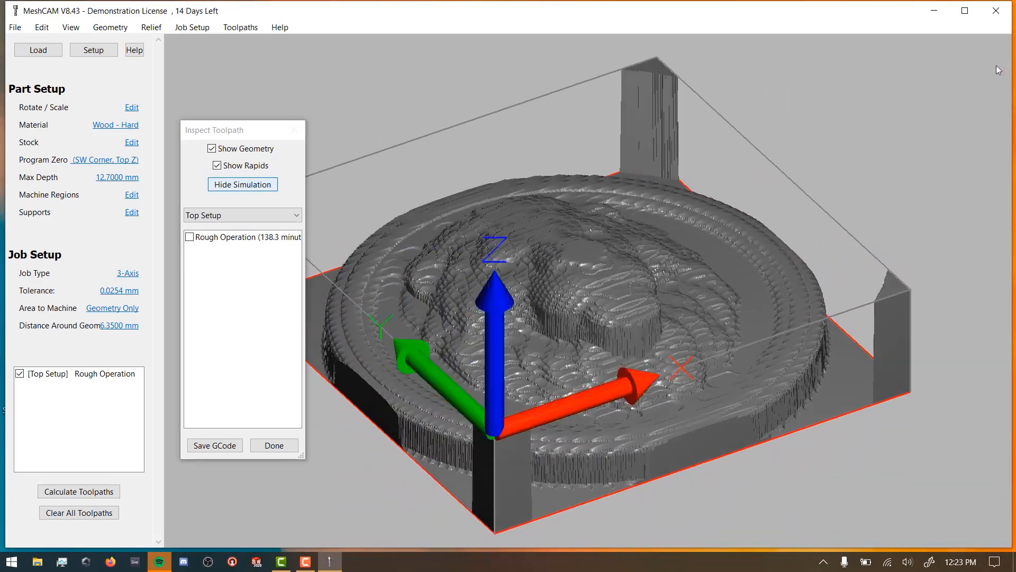
mouse_move(731, 355)
left_mouse_down()
mouse_move(736, 138)
mouse_move(739, 208)
mouse_move(838, 354)
mouse_move(827, 438)
mouse_move(698, 424)
mouse_move(749, 369)
mouse_move(646, 398)
mouse_move(798, 382)
left_mouse_up()
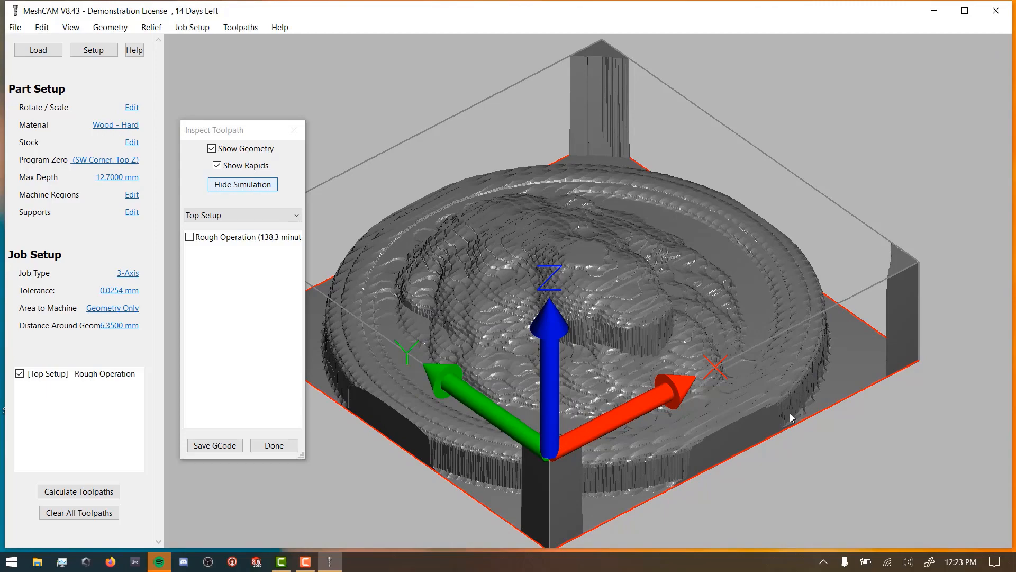
left_click_drag(814, 326, 601, 397)
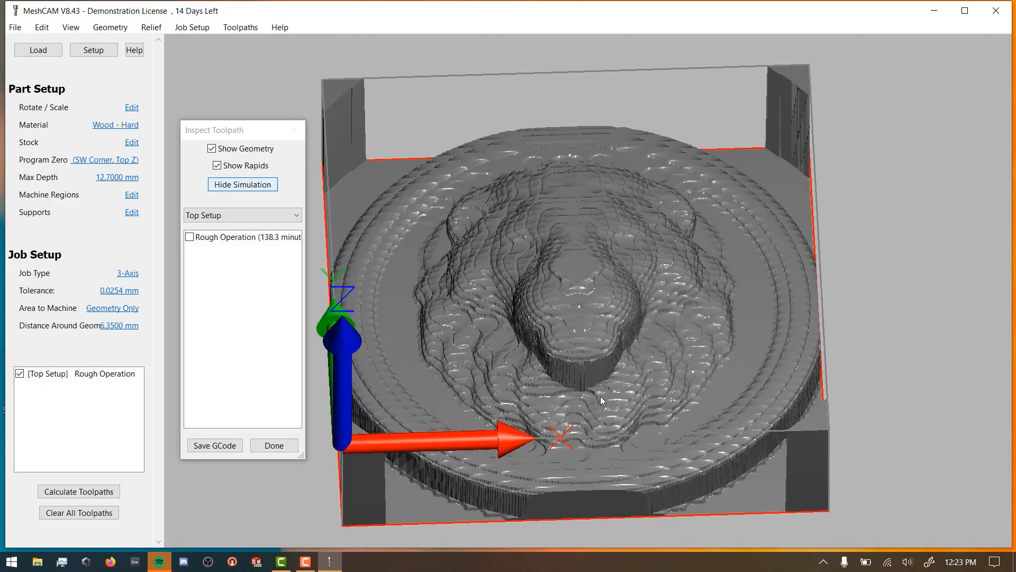
left_click_drag(749, 330, 962, 256)
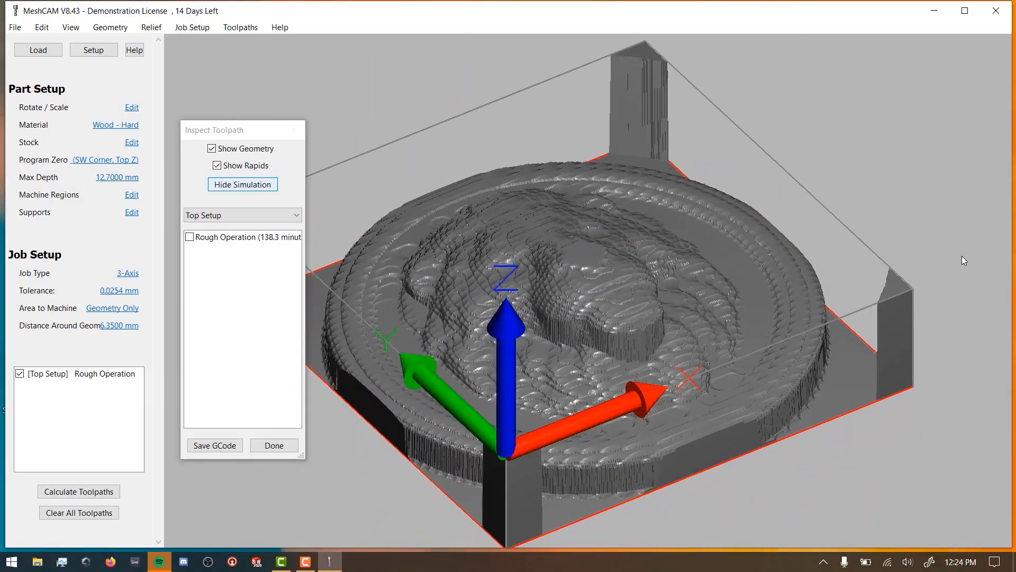
left_click_drag(532, 257, 240, 279)
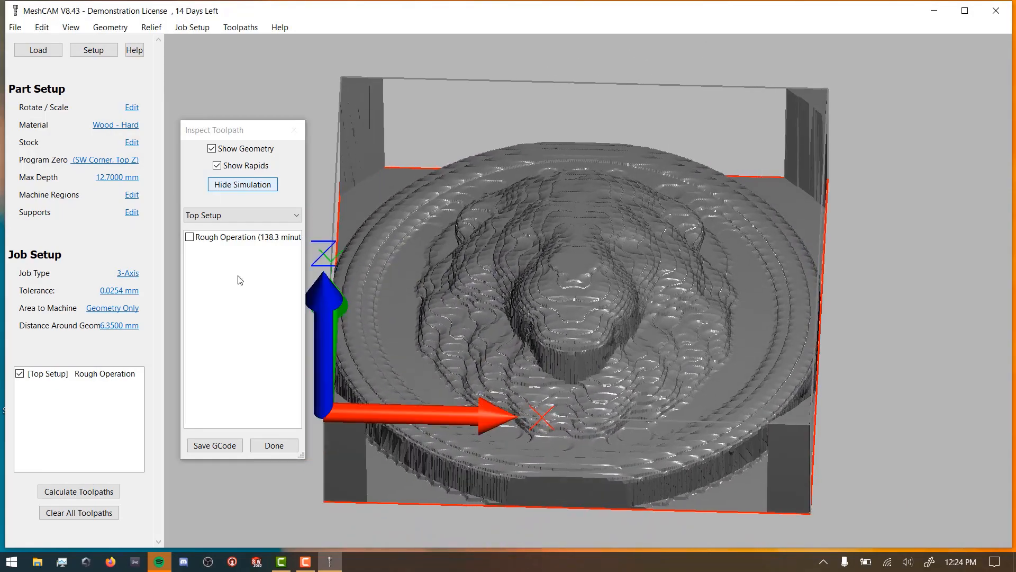
left_click(190, 238)
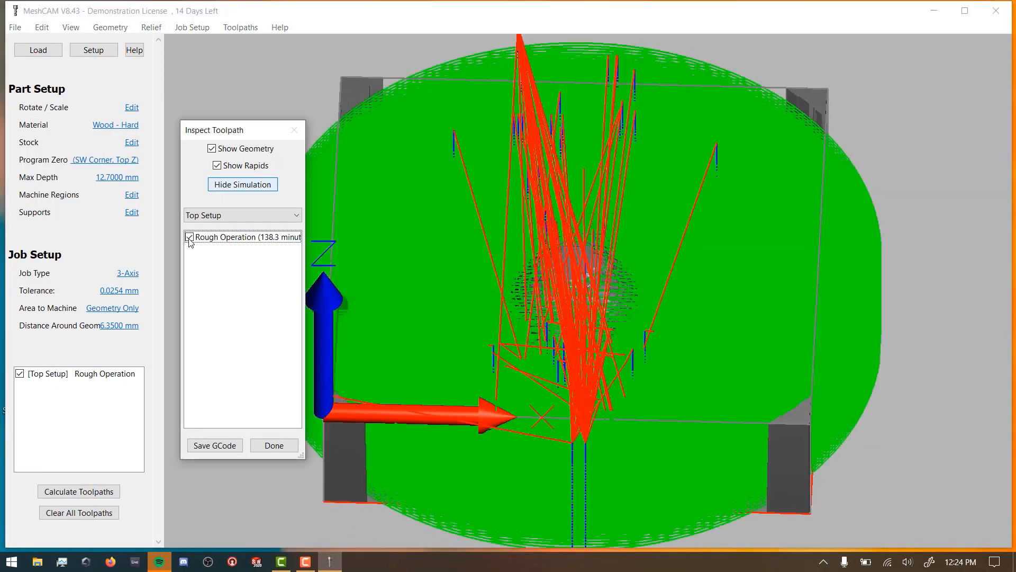
left_click(274, 446)
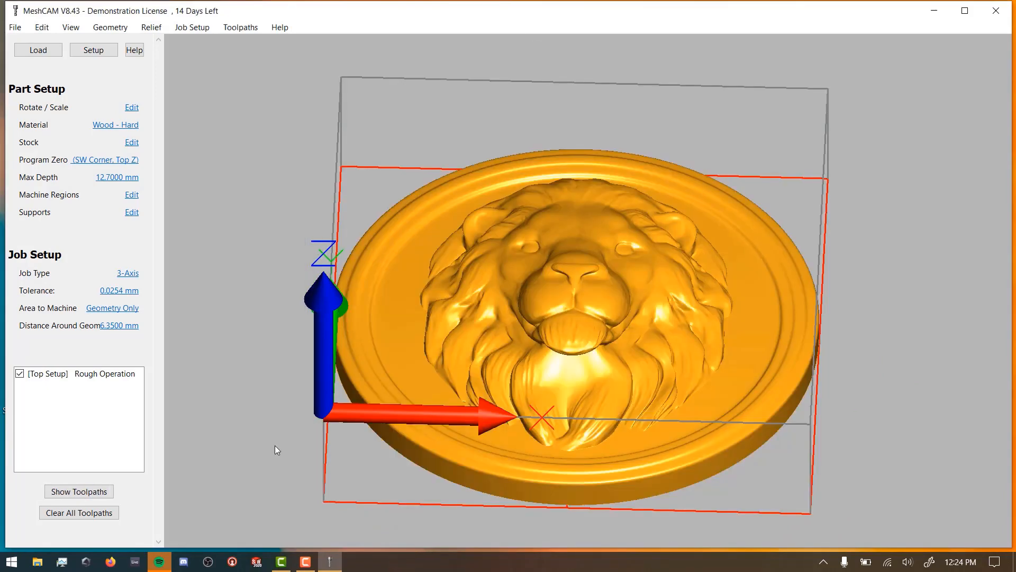
Start a unified finishing toolpath and assign the 2 mm end mill, tool number 1, to it.
left_click(241, 27)
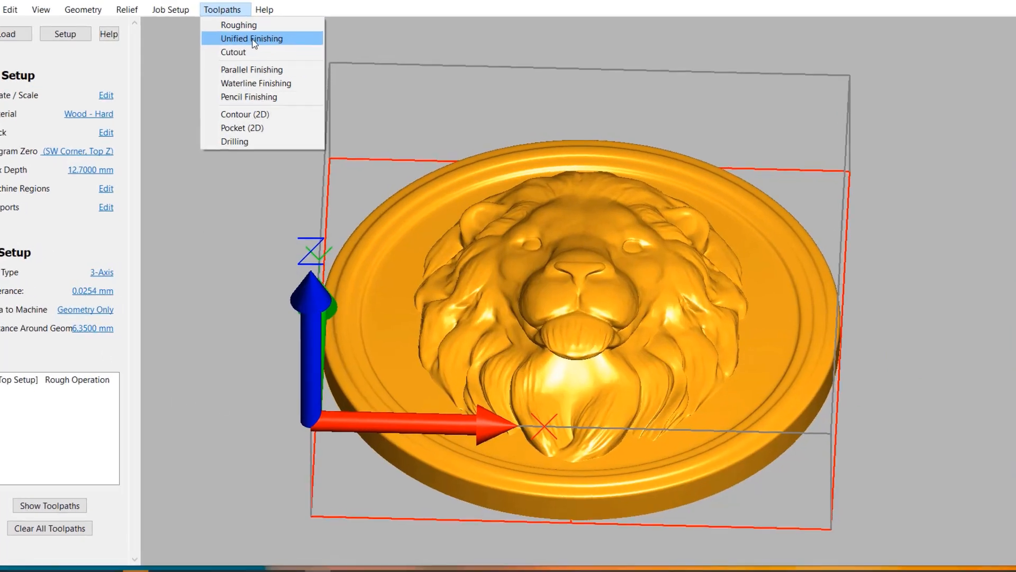
left_click(270, 54)
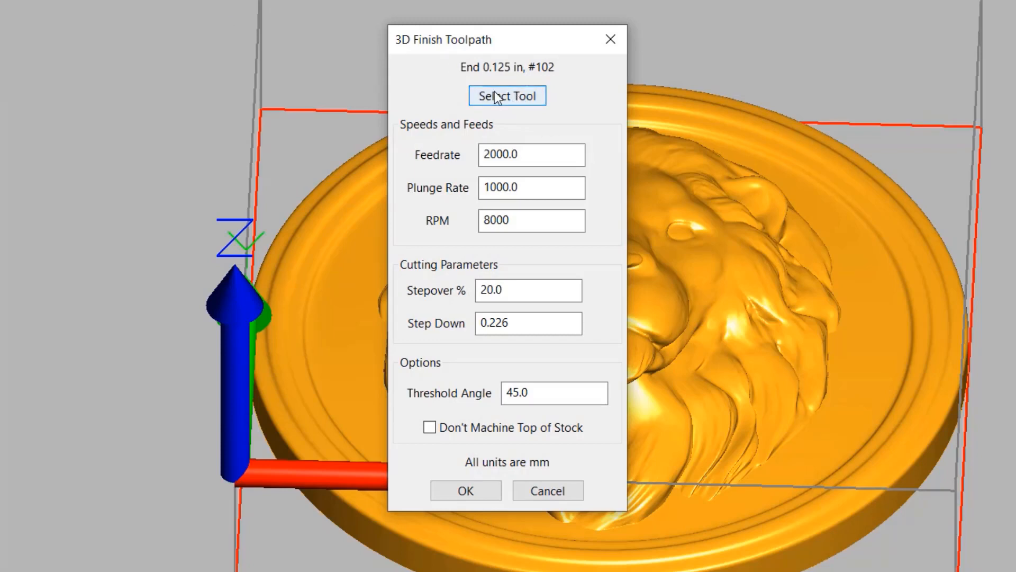
left_click(497, 97)
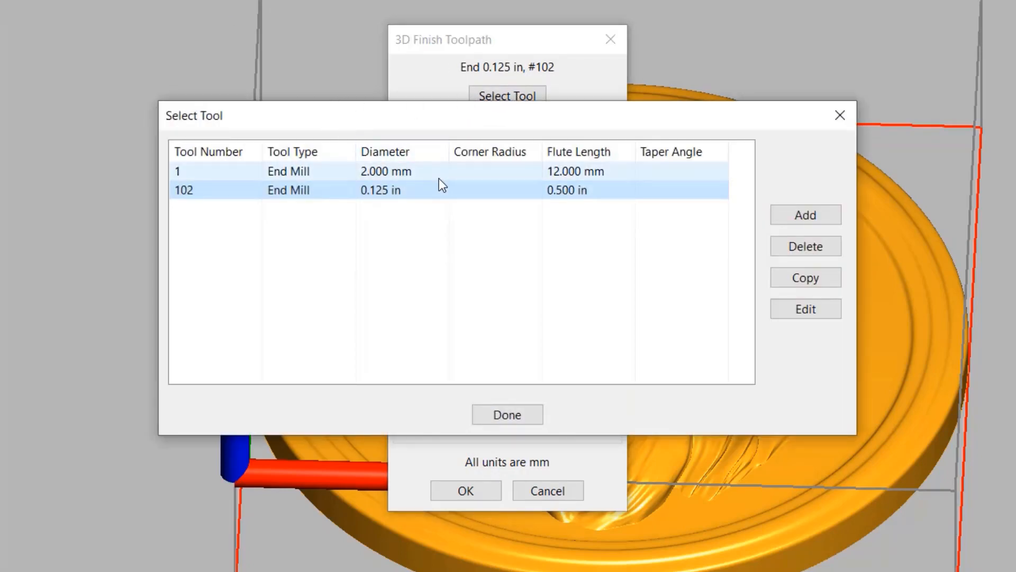
left_click(436, 176)
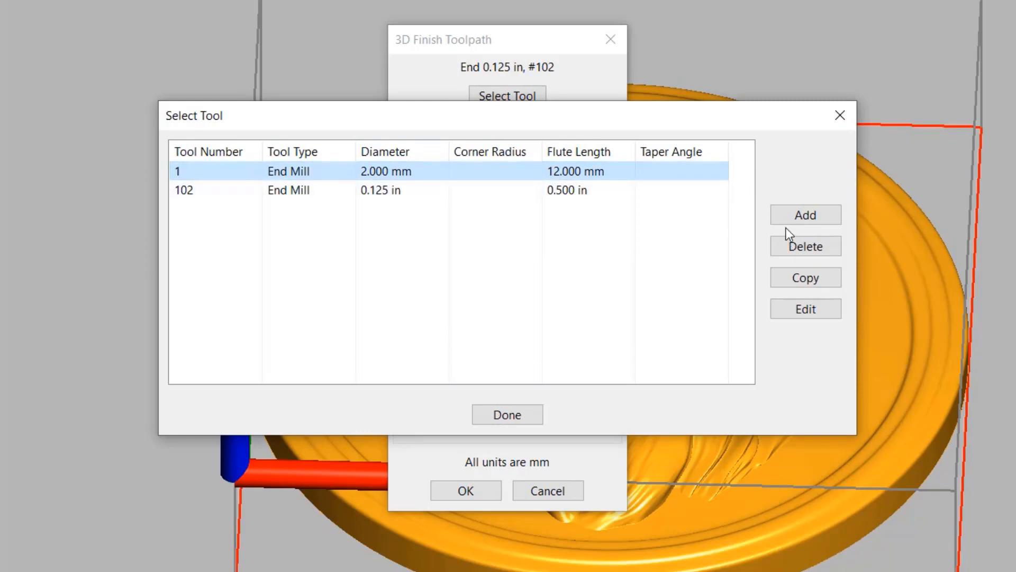
left_click(516, 414)
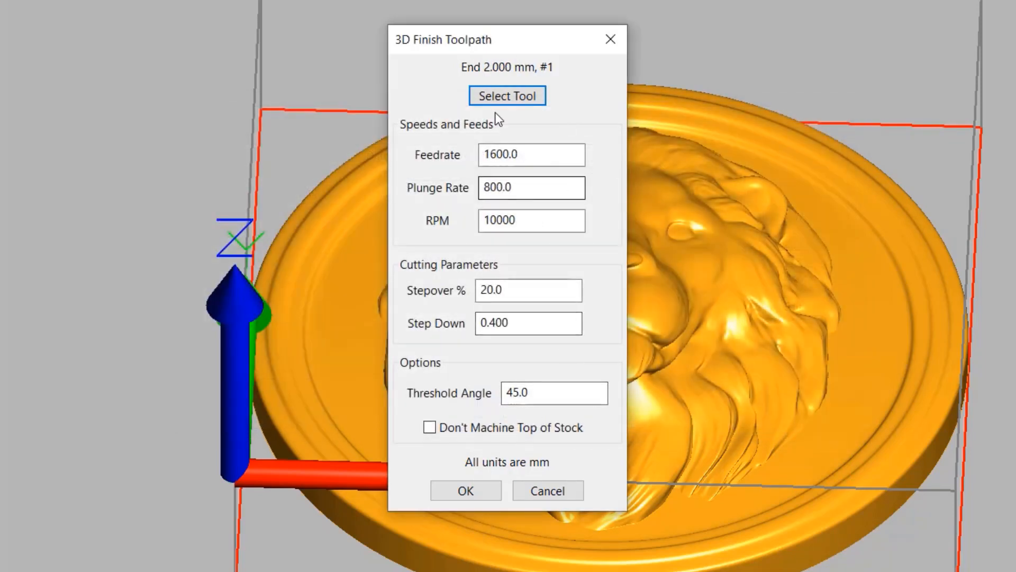
Set the 3D finish toolpath's feedrate to 800 and accept the operation.
left_click_drag(544, 153, 444, 154)
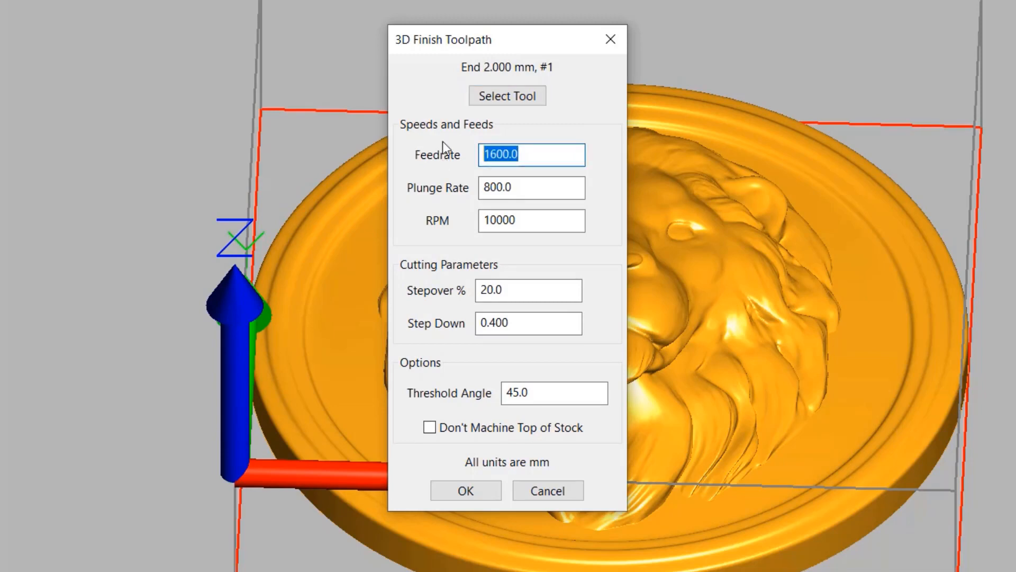
type("800")
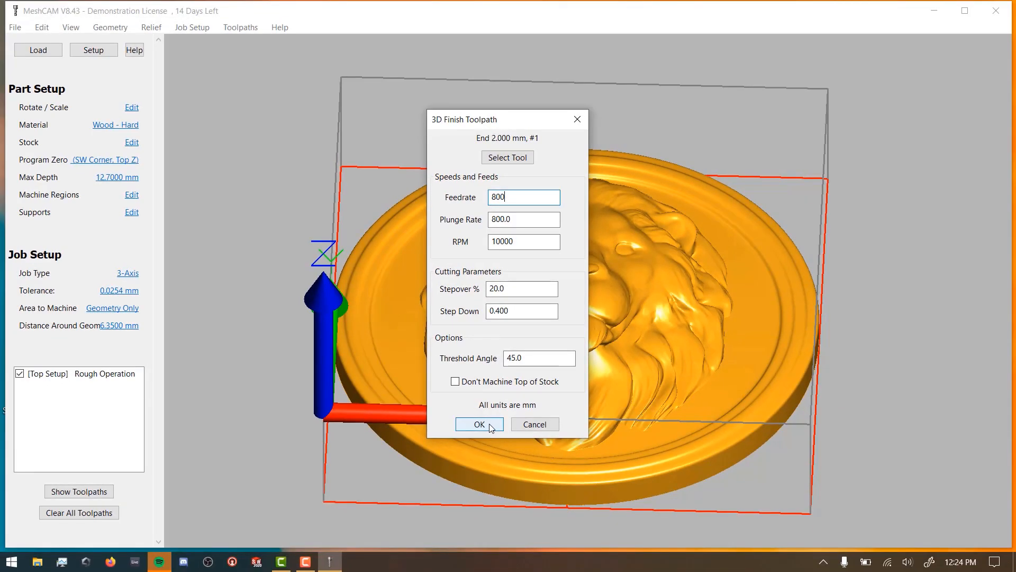
left_click(489, 423)
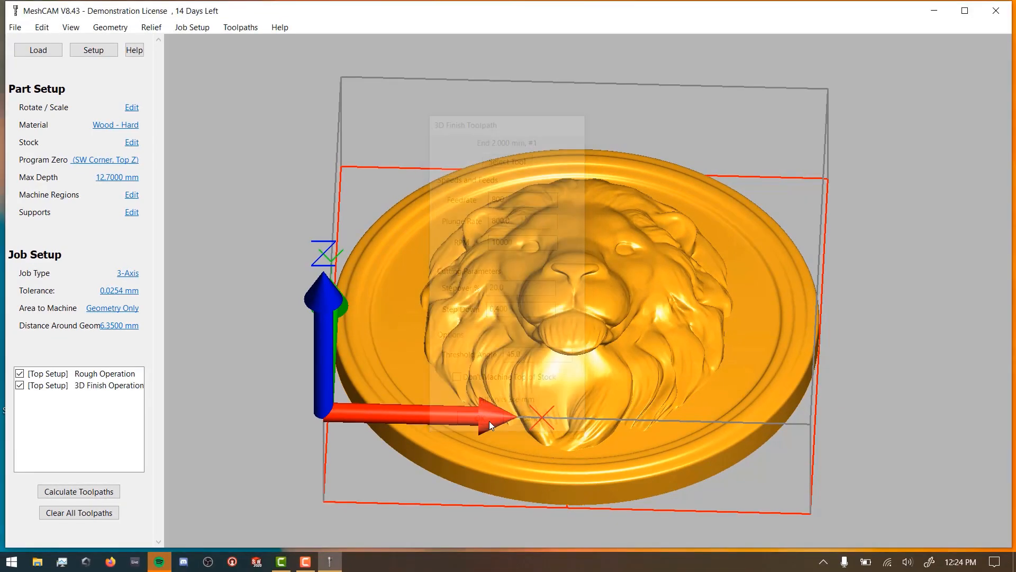
Calculate the rough and finish toolpaths and hide the geometry and rapid moves for inspection.
left_click(90, 493)
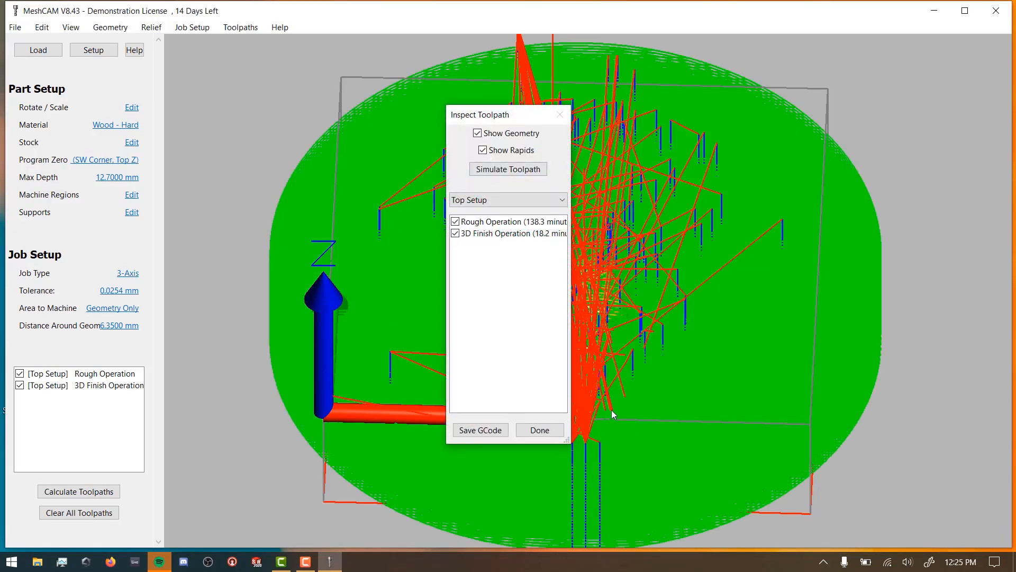
left_click_drag(612, 410, 611, 134)
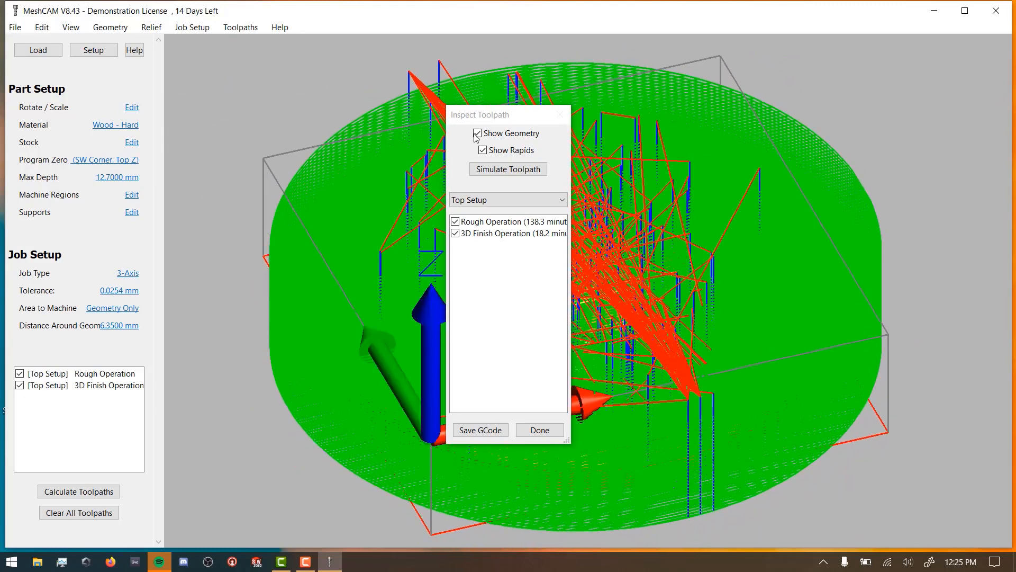
left_click_drag(498, 120, 859, 111)
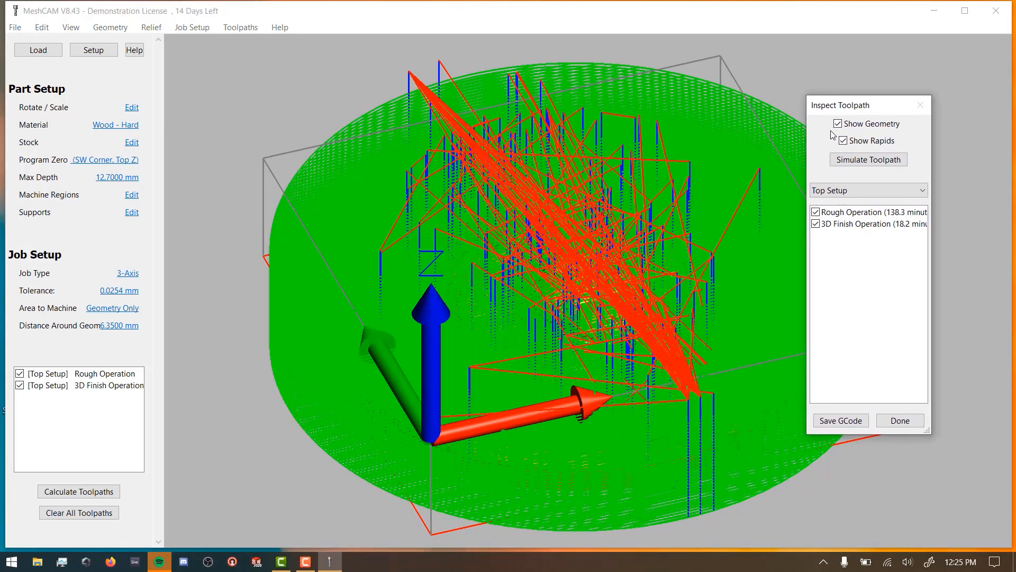
left_click(843, 141)
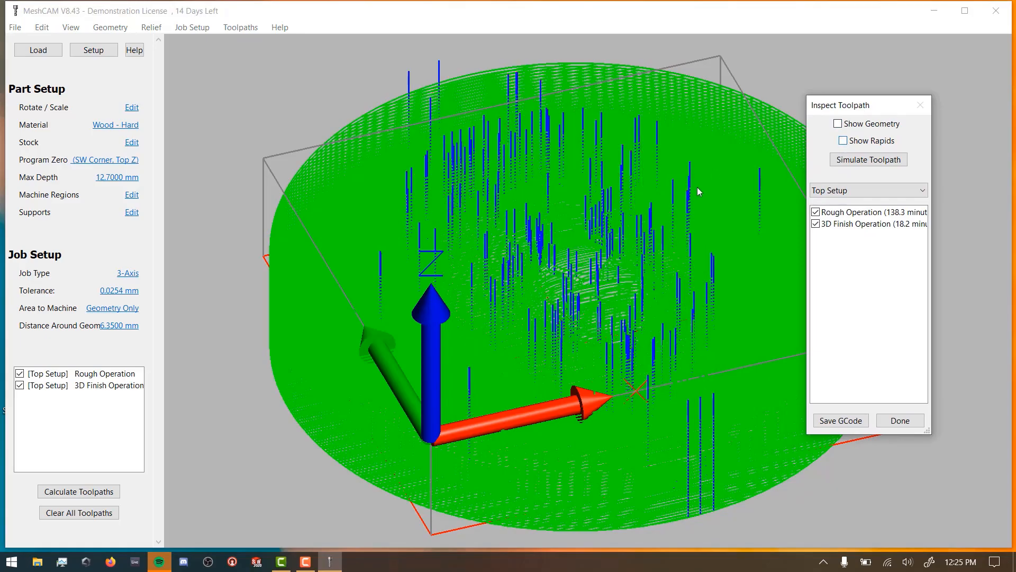
Inspect the 3D finish toolpath on its own, and compare it with the rough toolpath shown alone.
left_click_drag(697, 186, 837, 285)
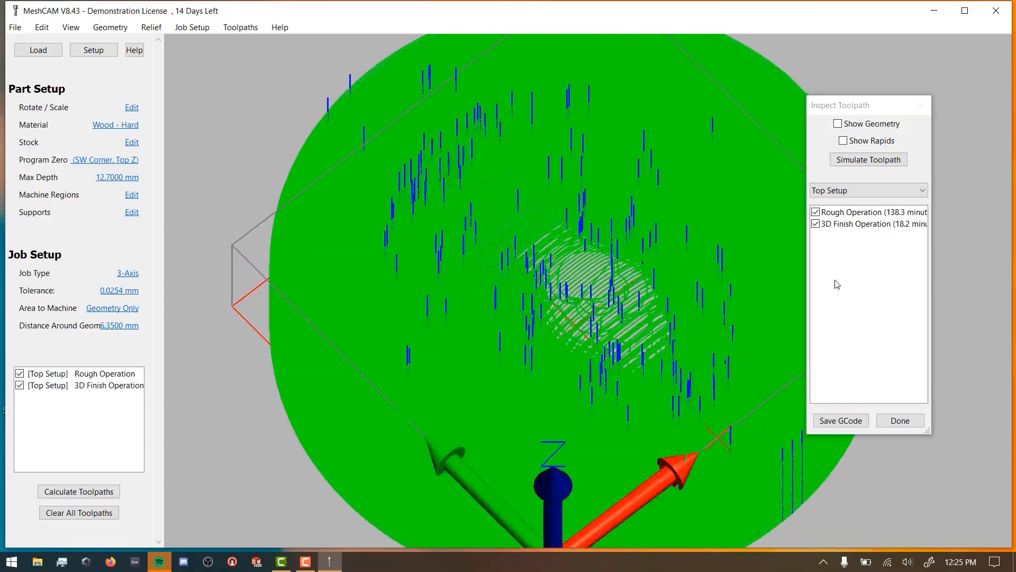
left_click(813, 212)
left_click_drag(649, 336, 389, 360)
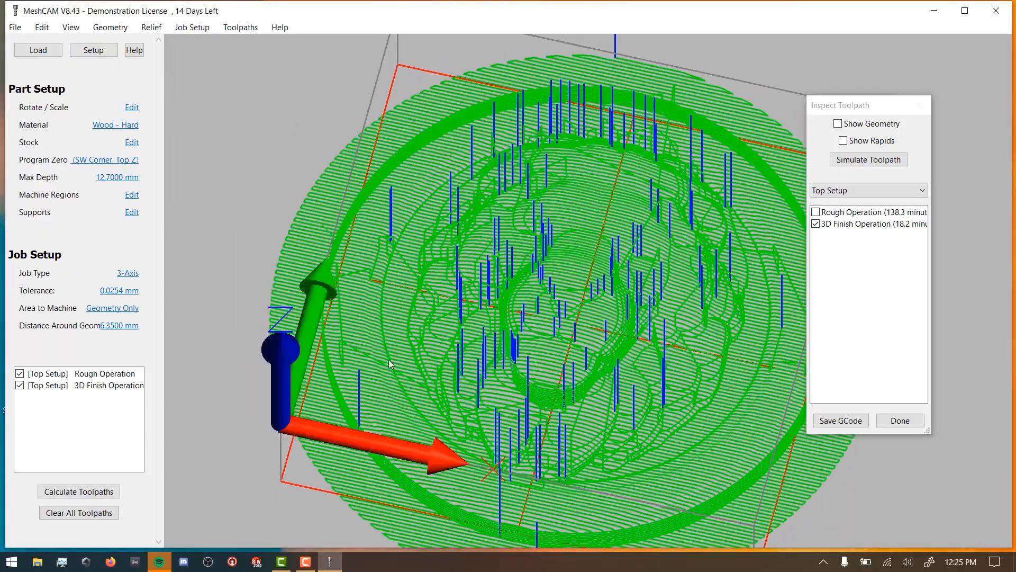
left_click_drag(647, 334, 850, 236)
left_click(816, 224)
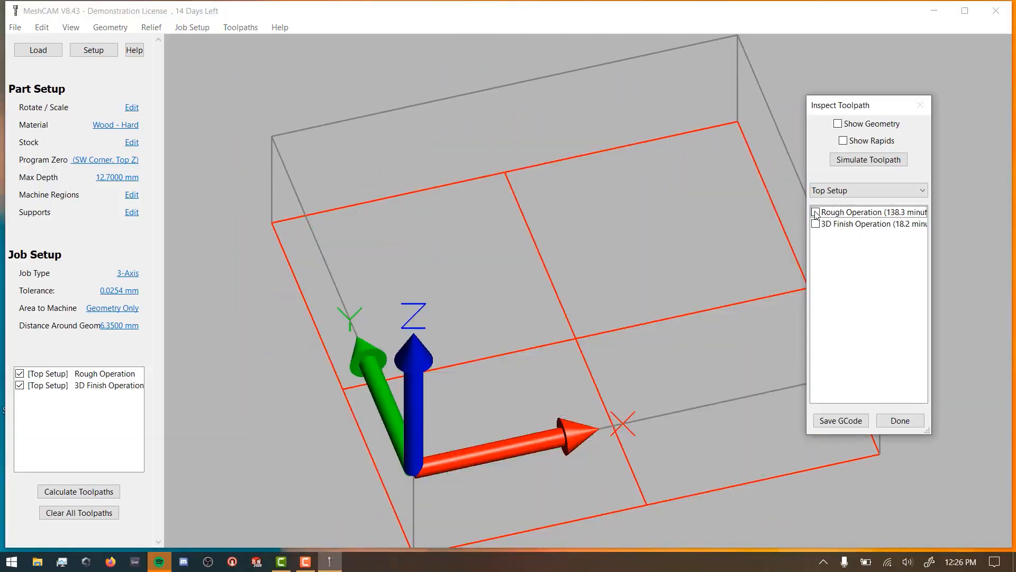
left_click(816, 212)
left_click_drag(739, 266, 616, 2)
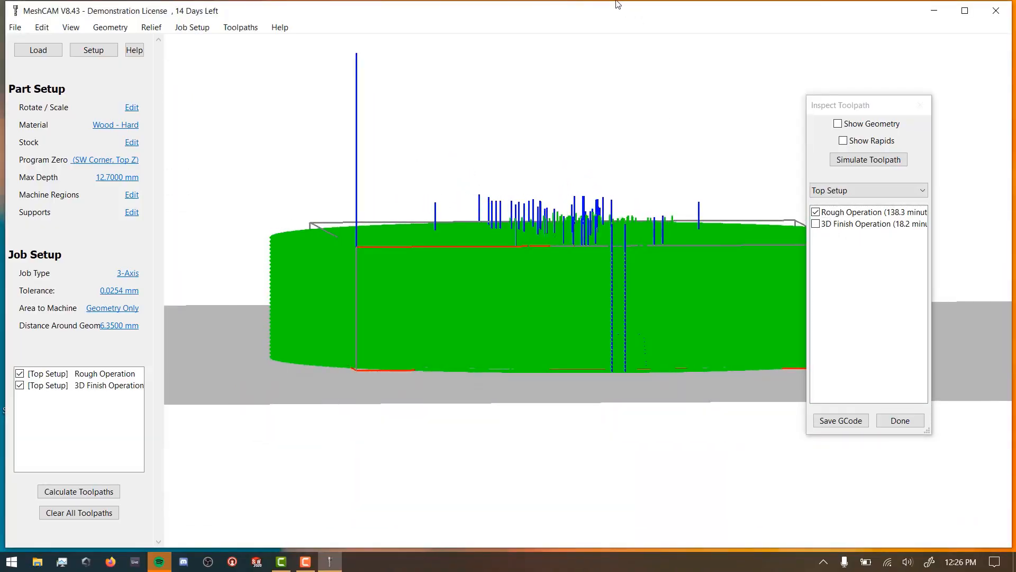
left_click_drag(657, 191, 803, 274)
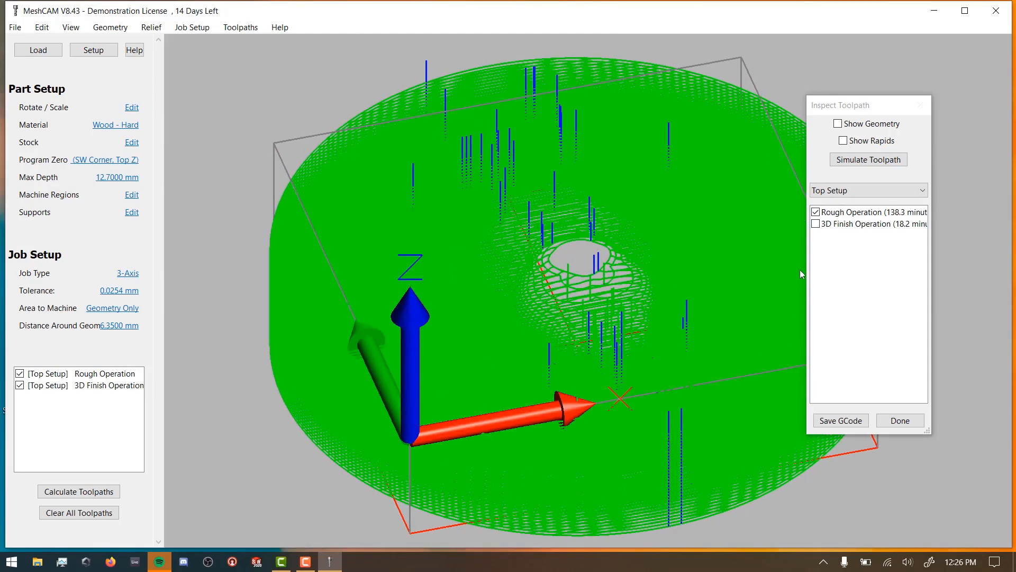
Simulate the rough and 3D finish operations together and hide both toolpaths to expose the simulated stock.
left_click(816, 224)
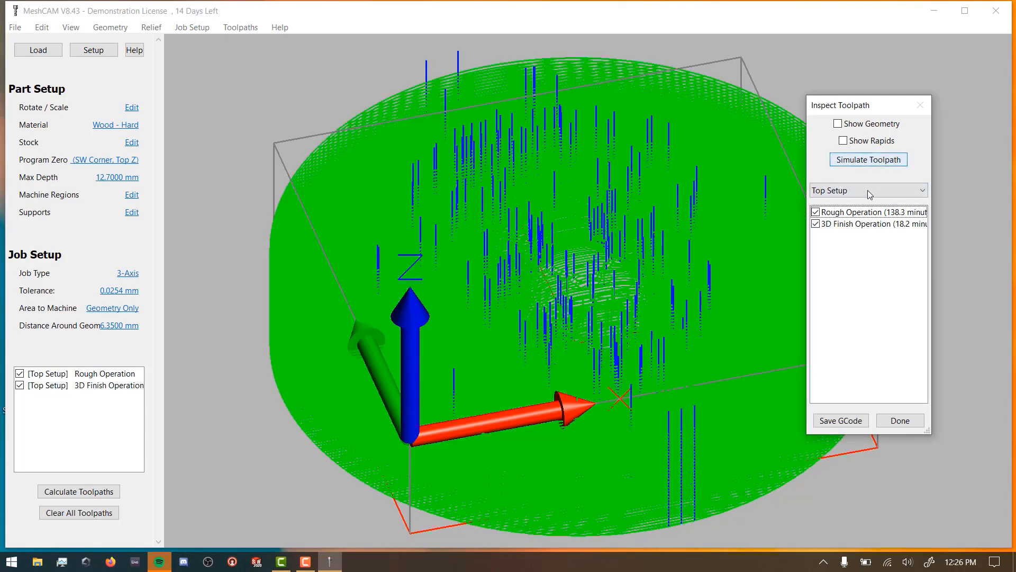
left_click(852, 161)
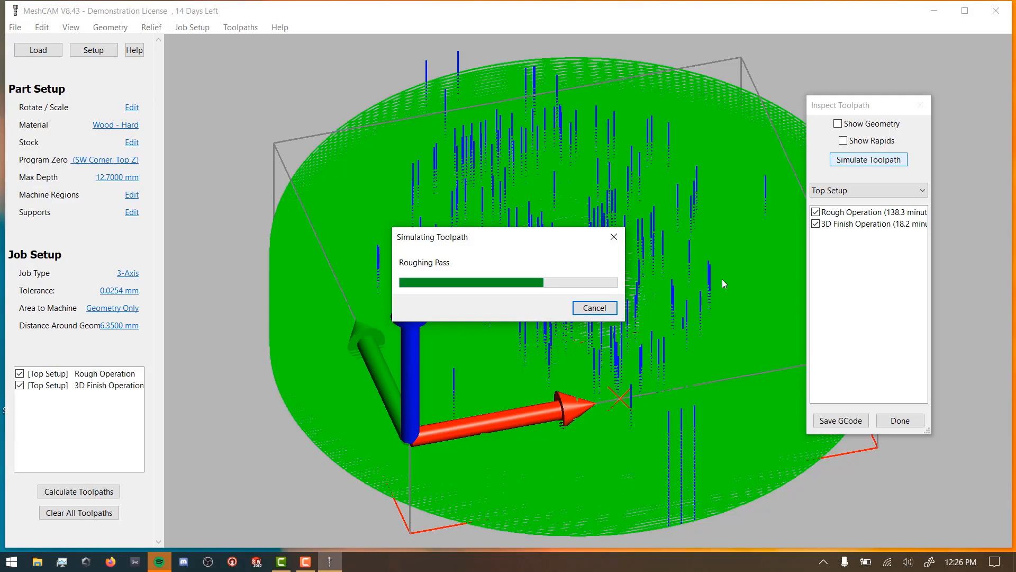
left_click(816, 213)
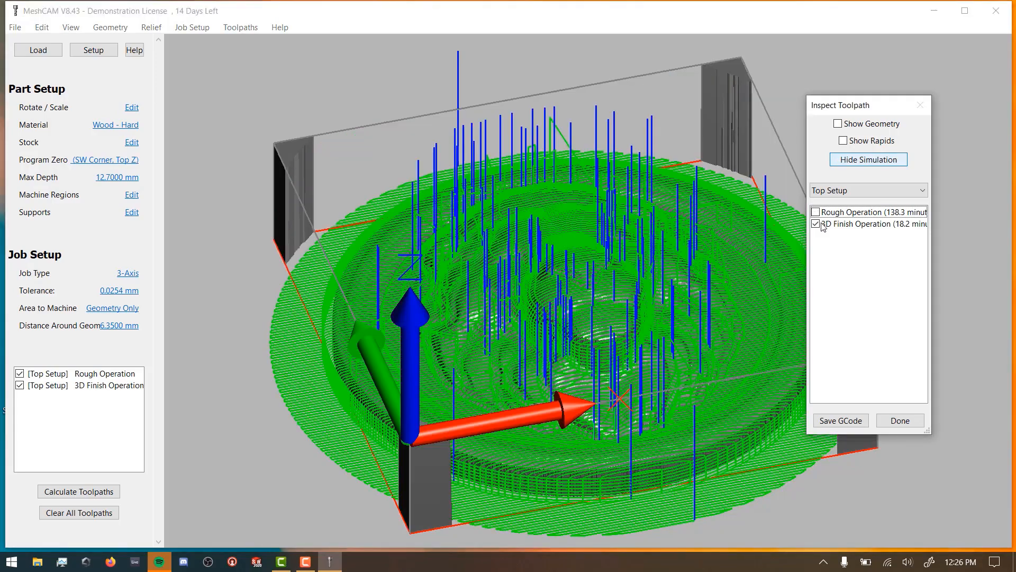
left_click(818, 223)
Examine the simulated finish of the lion's face, mane and medallion rim up close and from several angles.
left_click_drag(548, 244, 463, 167)
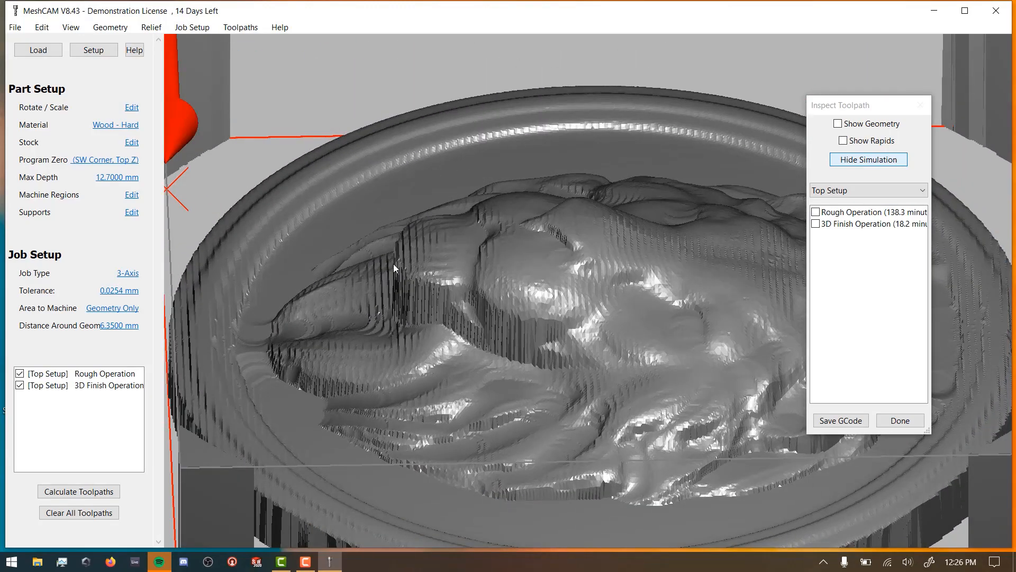
left_click_drag(393, 263, 687, 474)
left_click_drag(452, 382, 595, 288)
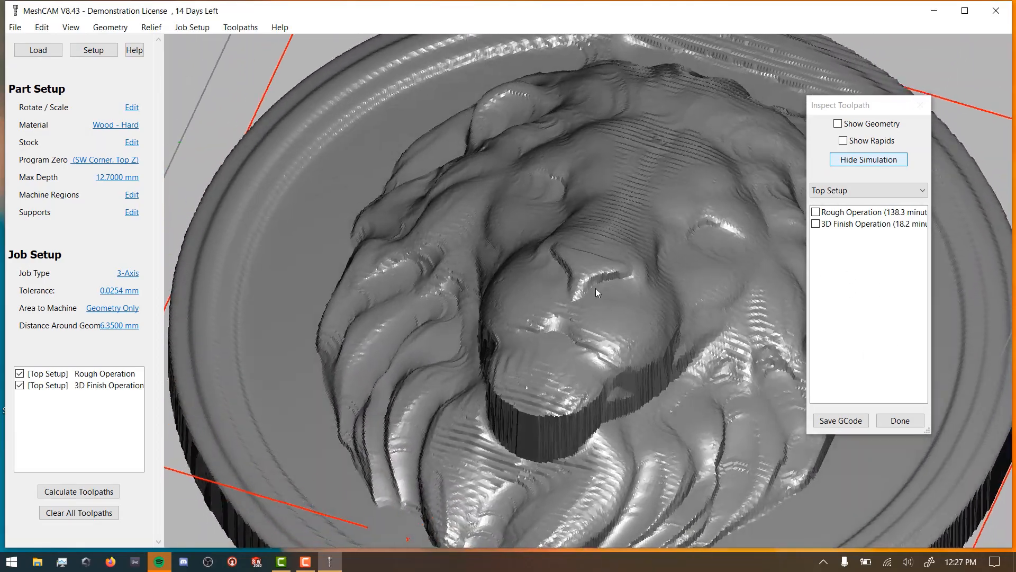
scroll(634, 256, "up", 3)
left_click_drag(662, 329, 502, 77)
left_click_drag(568, 226, 953, 451)
left_click_drag(678, 355, 951, 390)
scroll(638, 332, "down", 10)
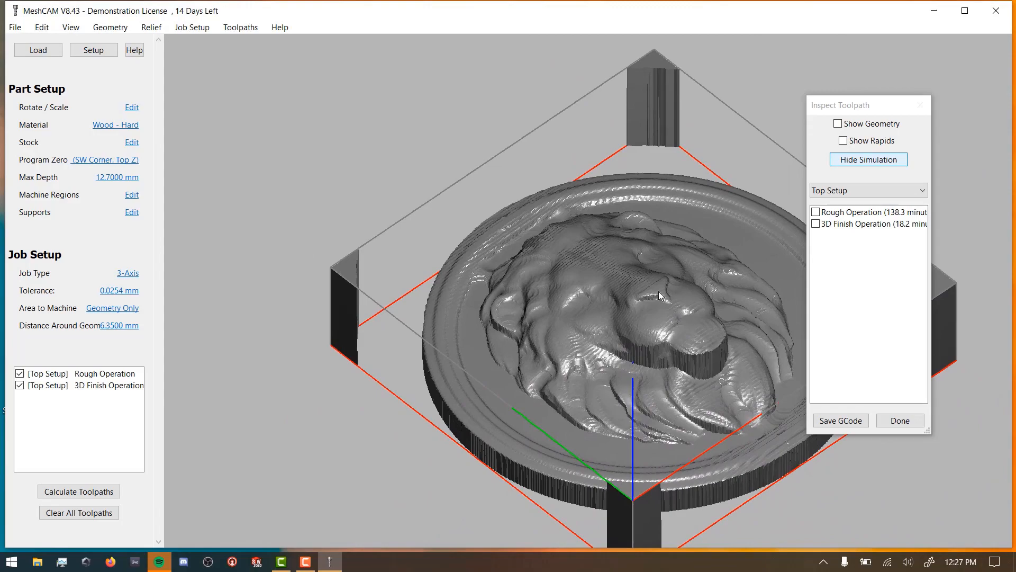
left_click_drag(658, 295, 329, 421)
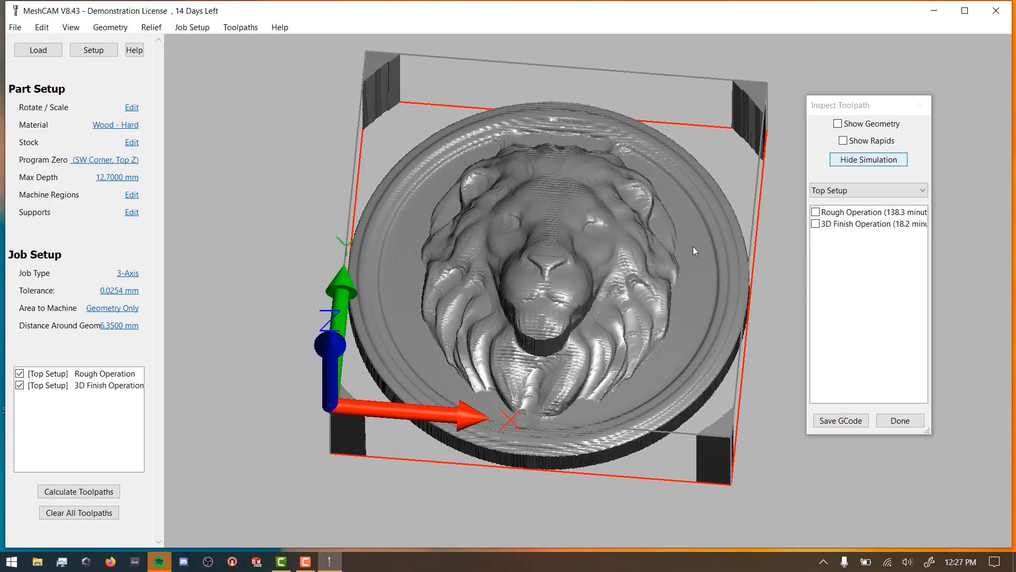
left_click_drag(693, 247, 986, 163)
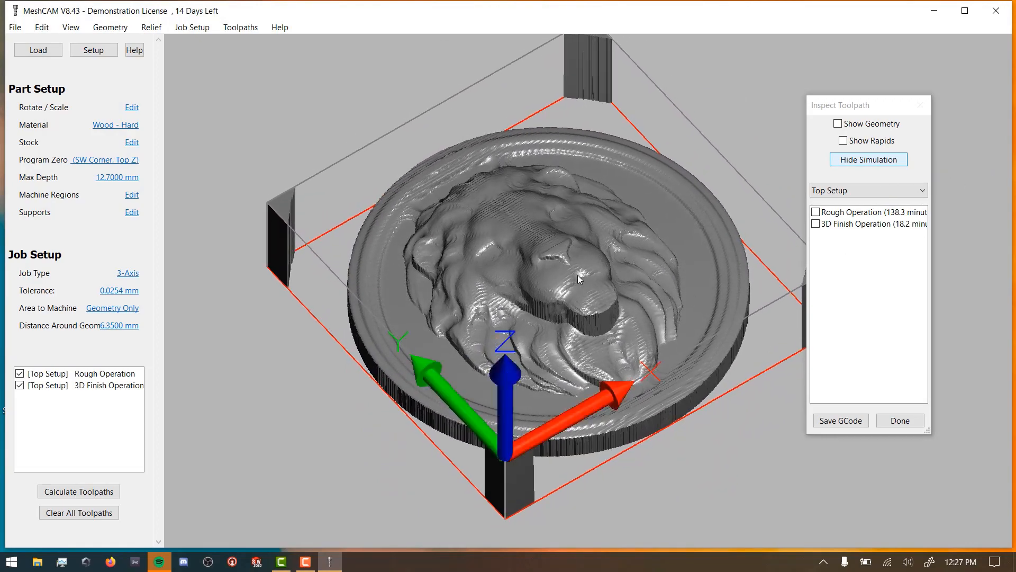
Check the simulated medallion from the side and show the rough and 3D finish toolpaths again.
left_click_drag(577, 275, 714, 225)
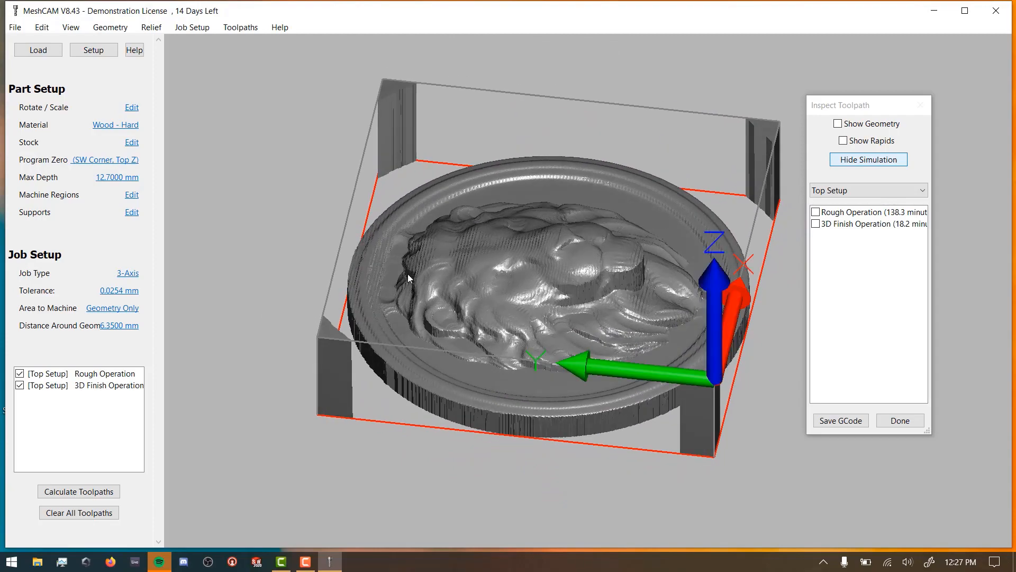
left_click_drag(710, 202, 637, 71)
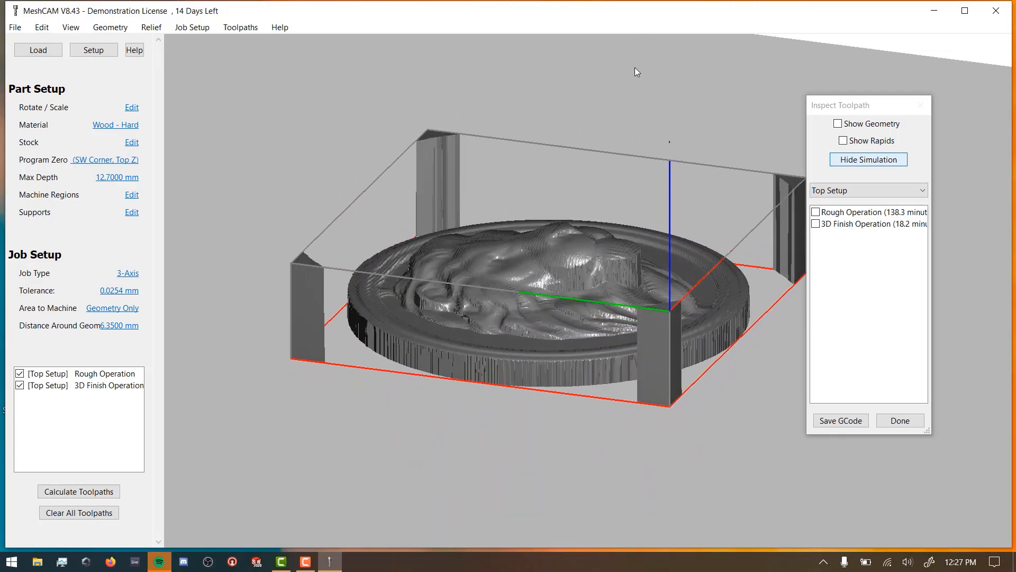
left_click(816, 212)
left_click(816, 224)
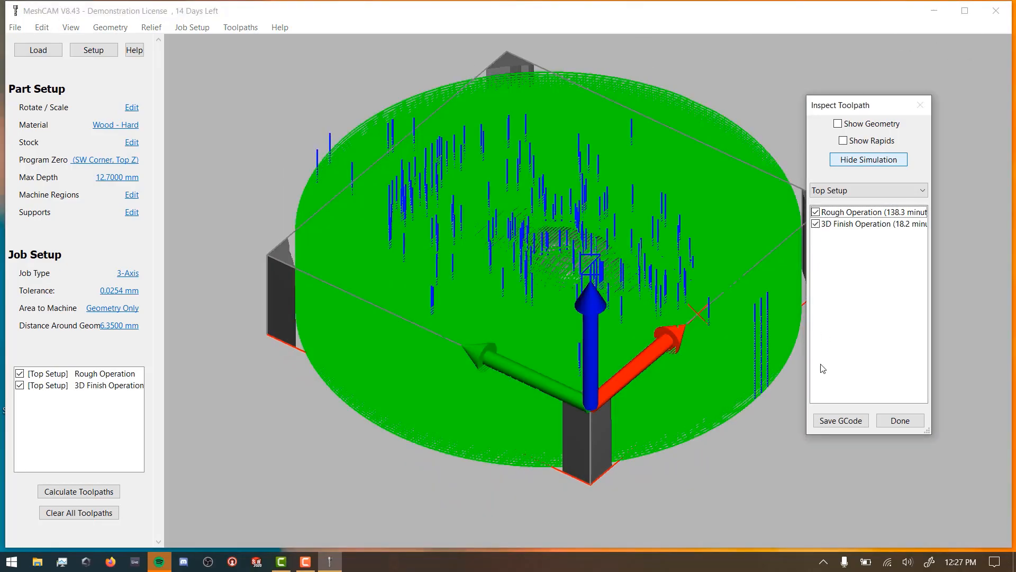
Start saving the G-code for the top setup and set the output format to Mach3-MM(*.nc).
left_click(840, 422)
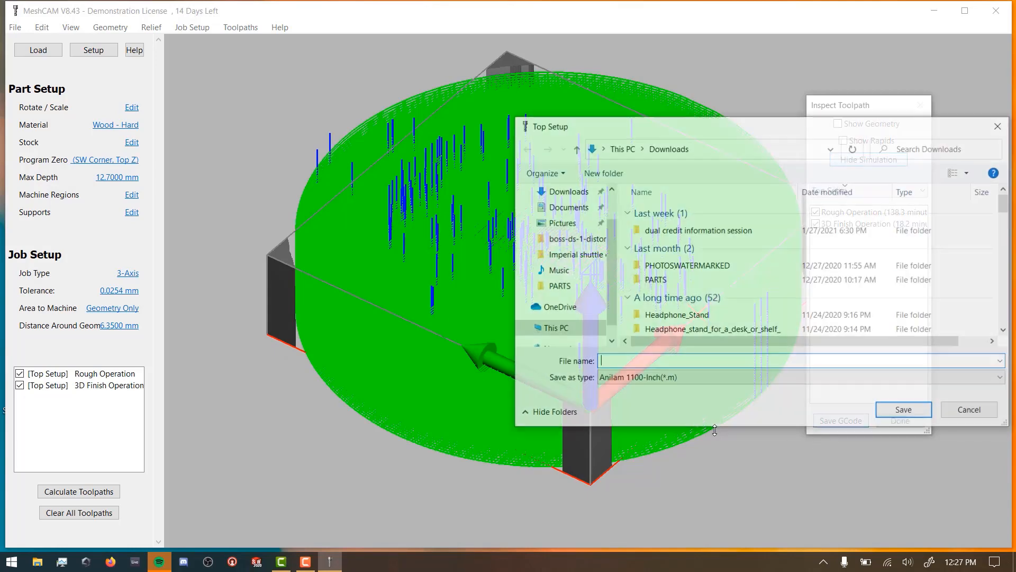
left_click_drag(692, 132, 442, 103)
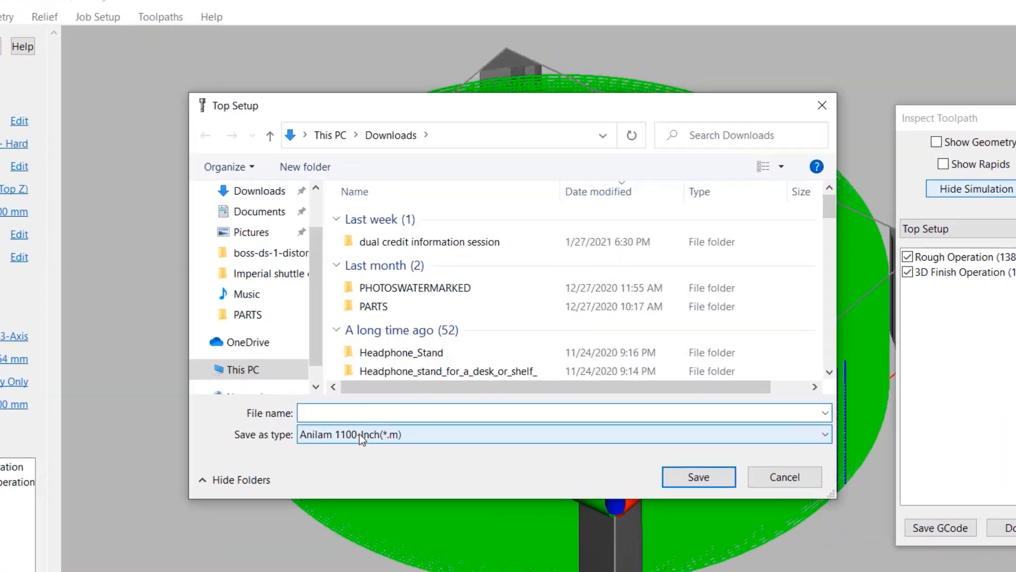
left_click(394, 349)
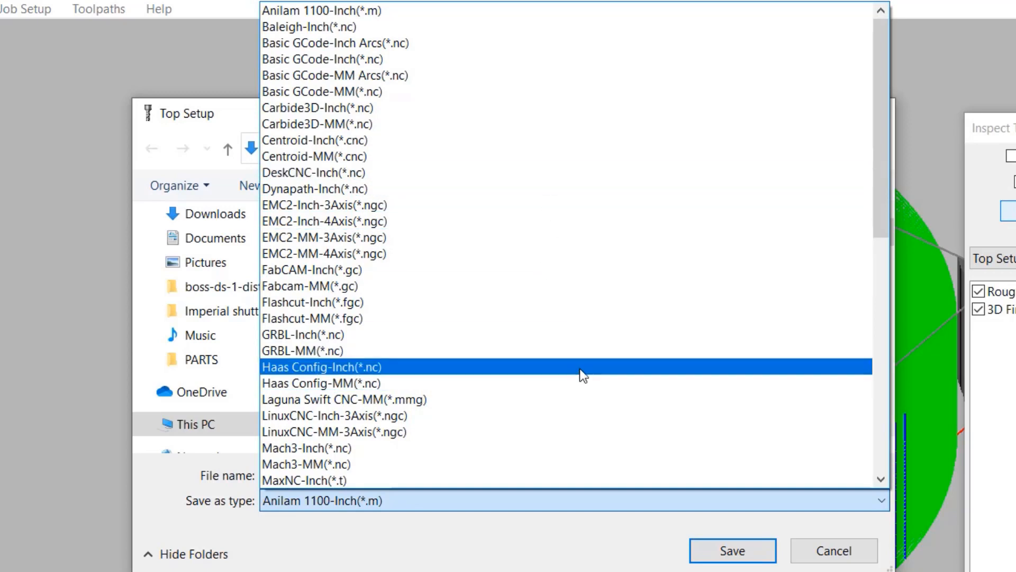
scroll(634, 303, "down", 3)
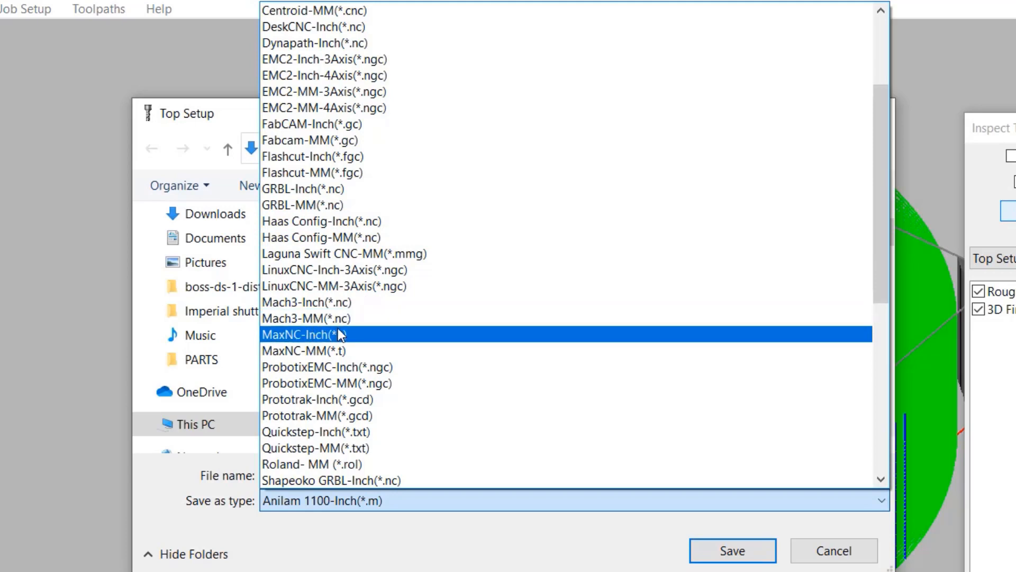
left_click(307, 318)
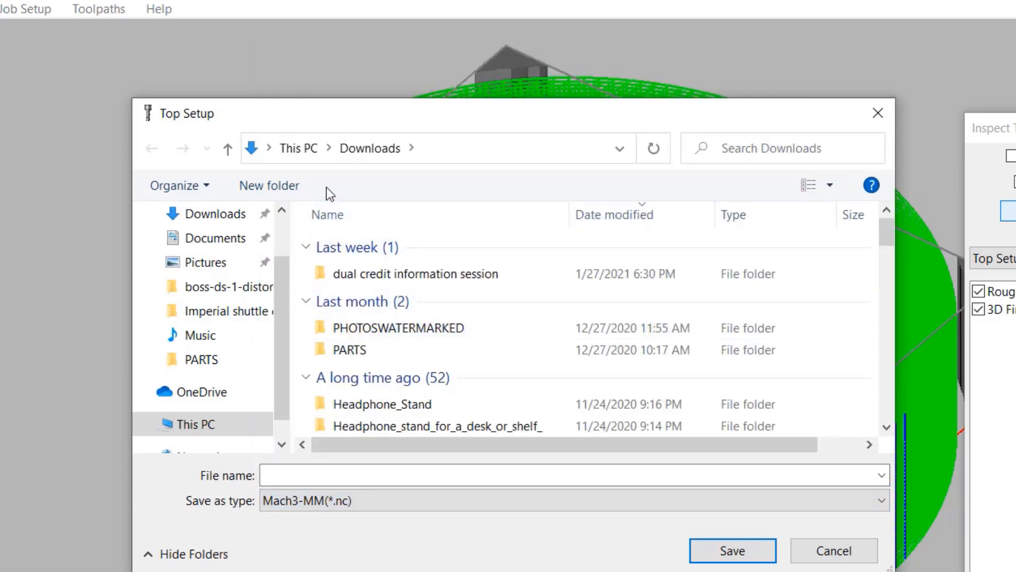
Save the G-code in the Documents folder under the file name LionCoin.
left_click(231, 244)
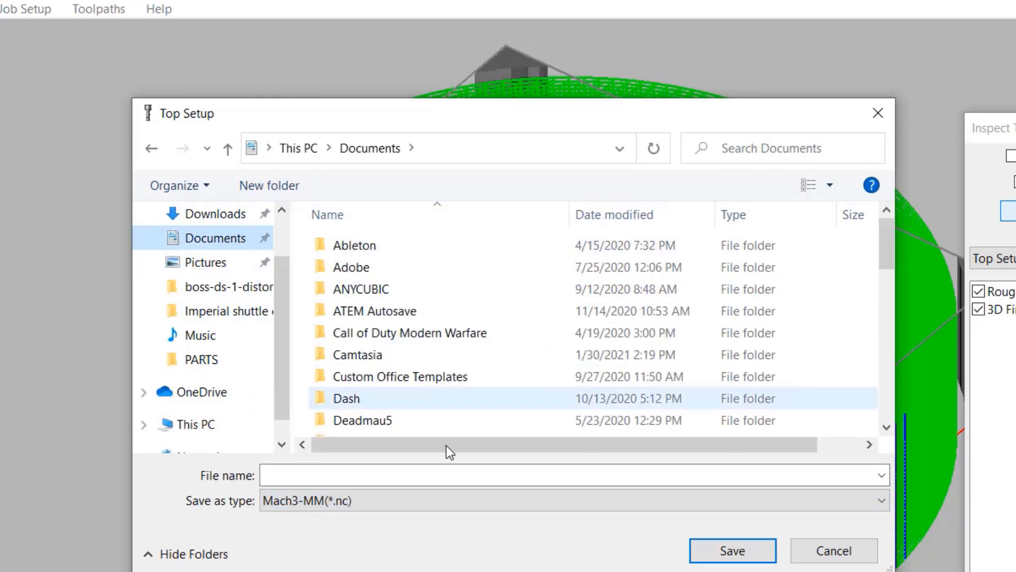
left_click(420, 472)
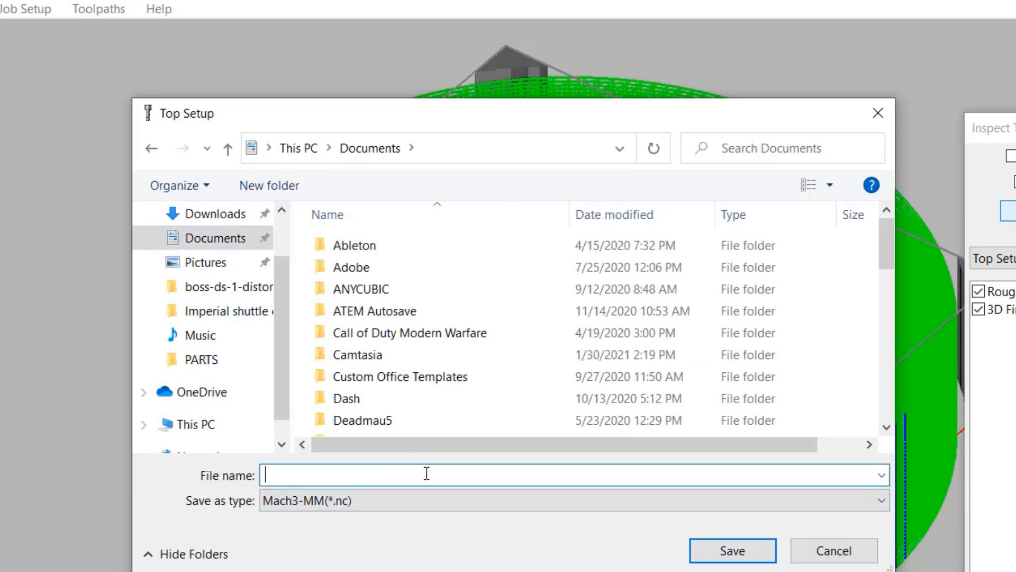
type("LionCoin")
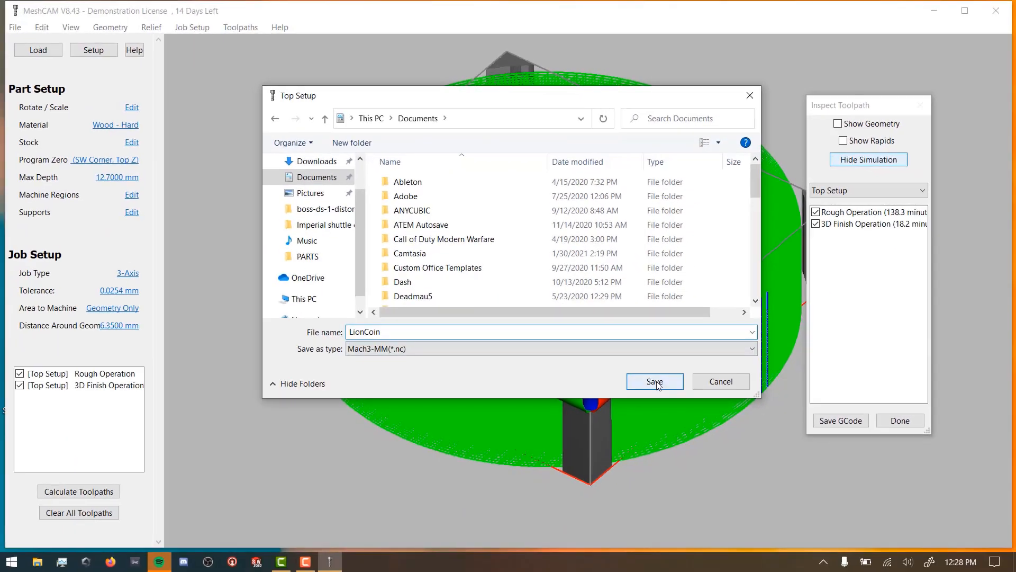
key("Return")
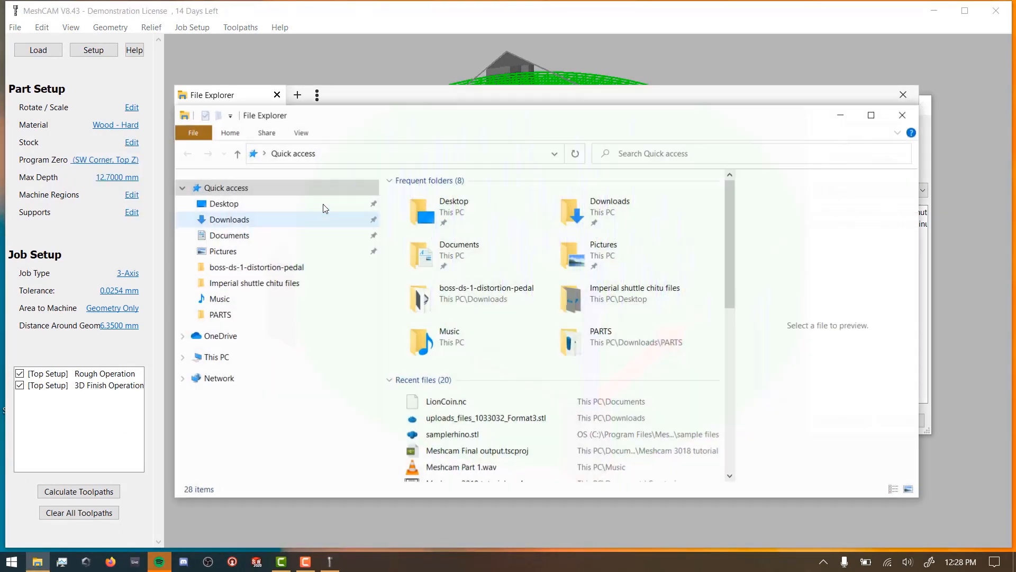
Open LionCoin.nc from the Documents folder in Visual Studio Code and examine its header and roughing coordinates.
left_click(281, 238)
scroll(498, 321, "down", 6)
scroll(498, 321, "down", 3)
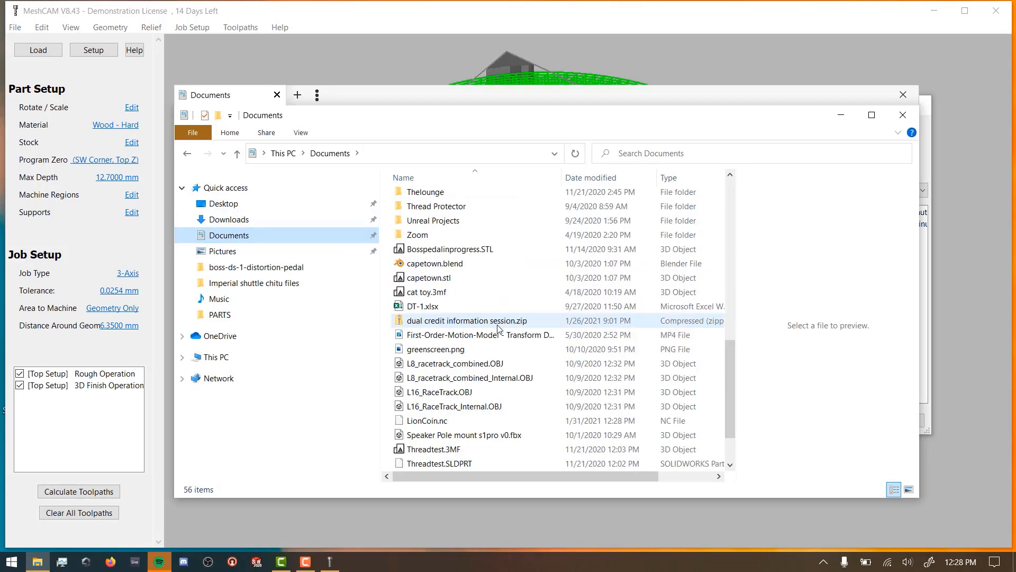
left_click(434, 366)
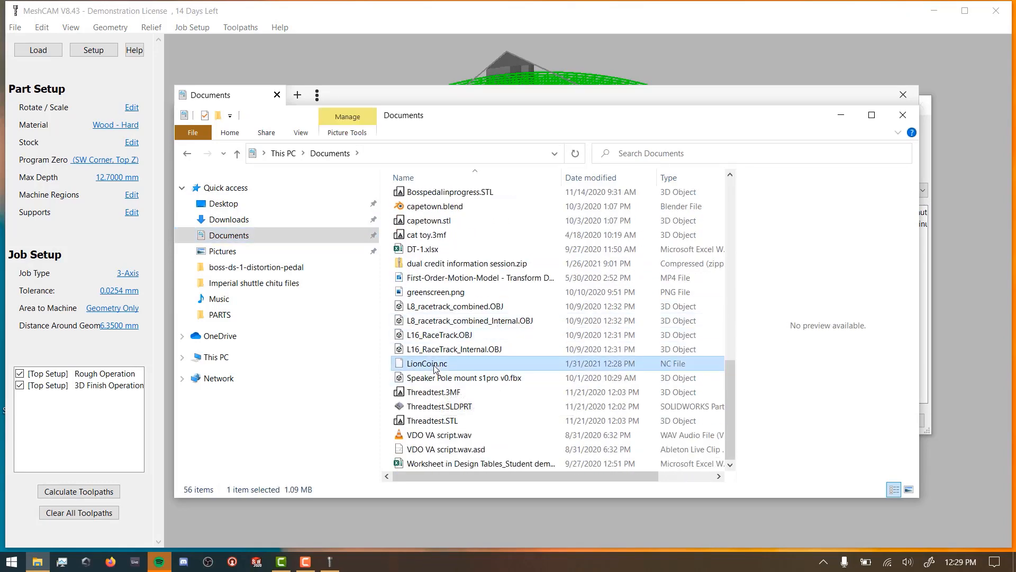
right_click(434, 365)
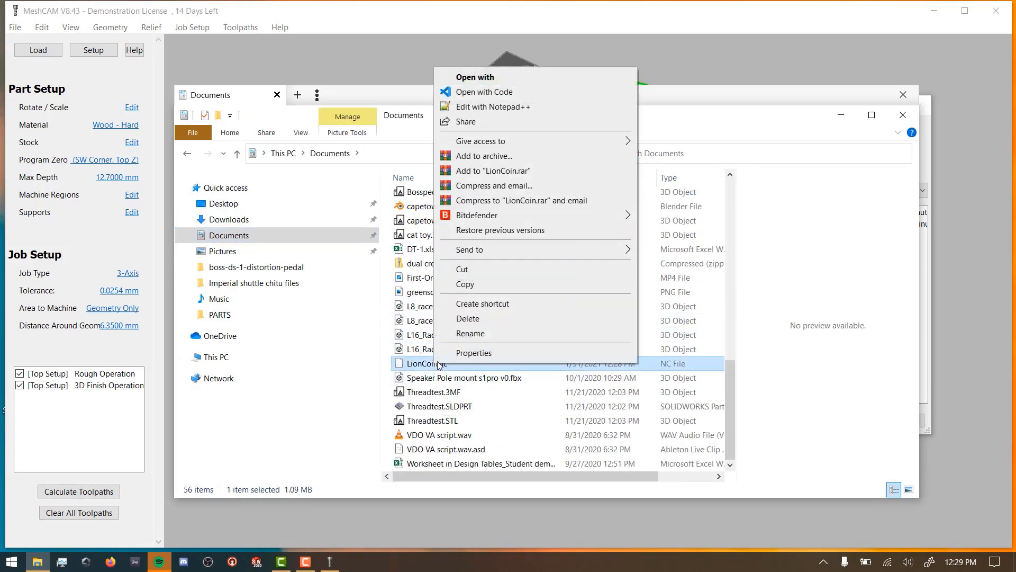
left_click(519, 94)
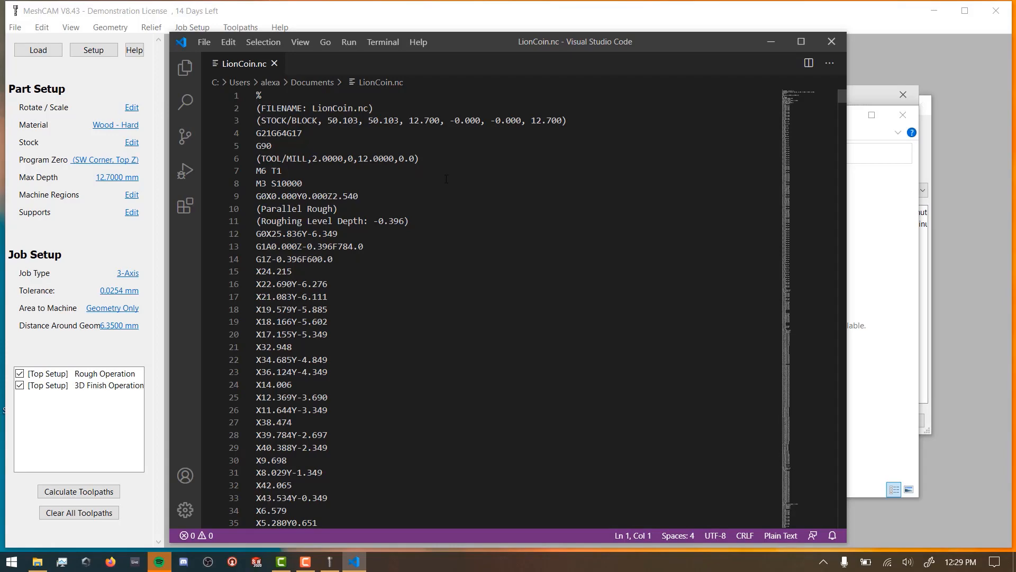
scroll(635, 265, "down", 15)
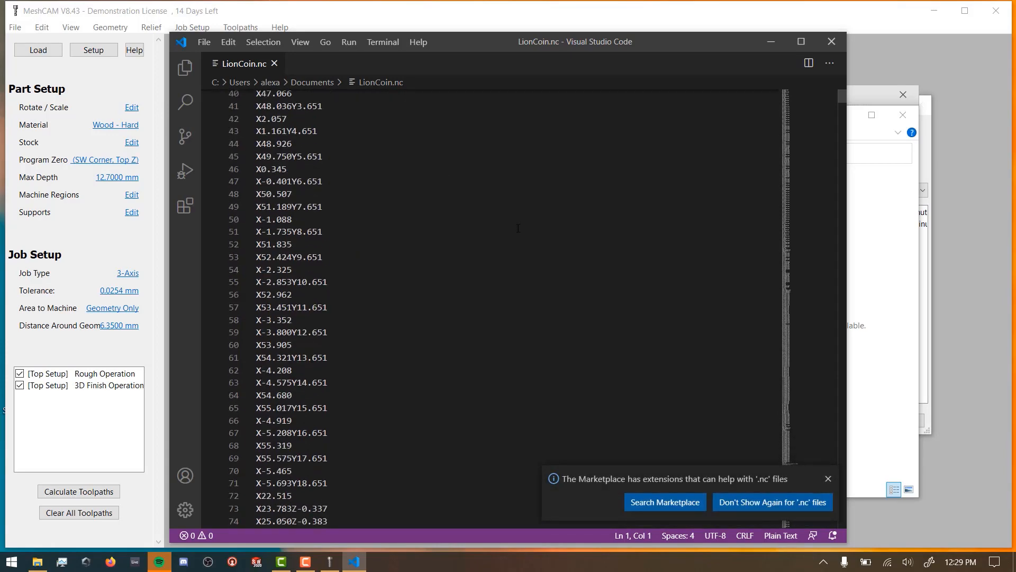
left_click_drag(841, 97, 828, 85)
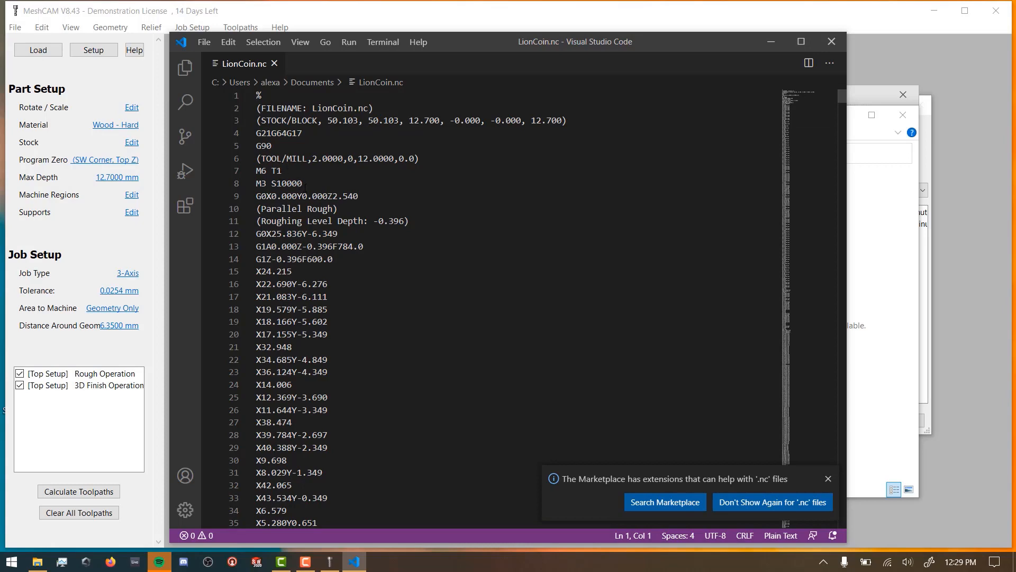
scroll(468, 312, "down", 14)
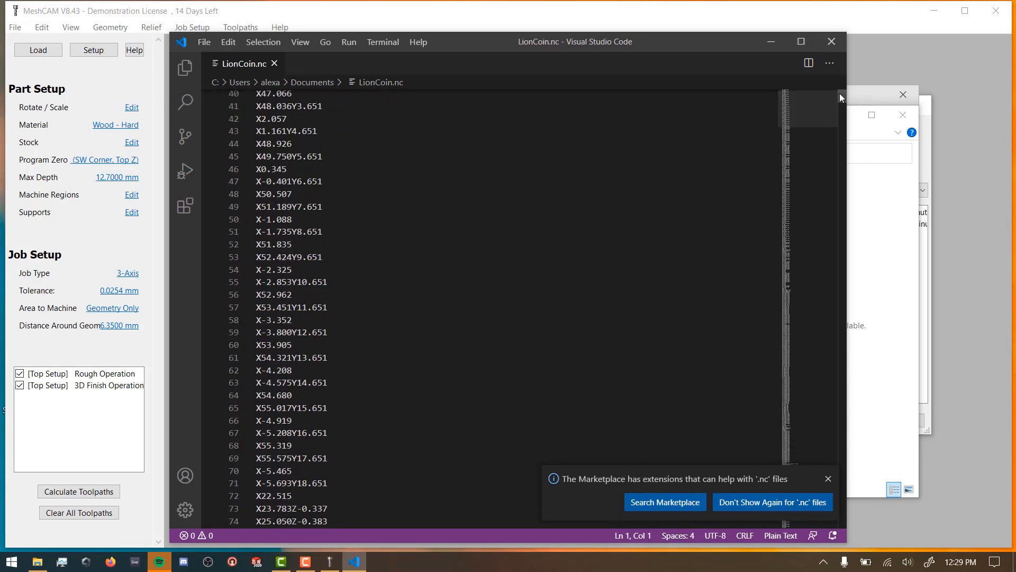
left_click_drag(841, 95, 824, 77)
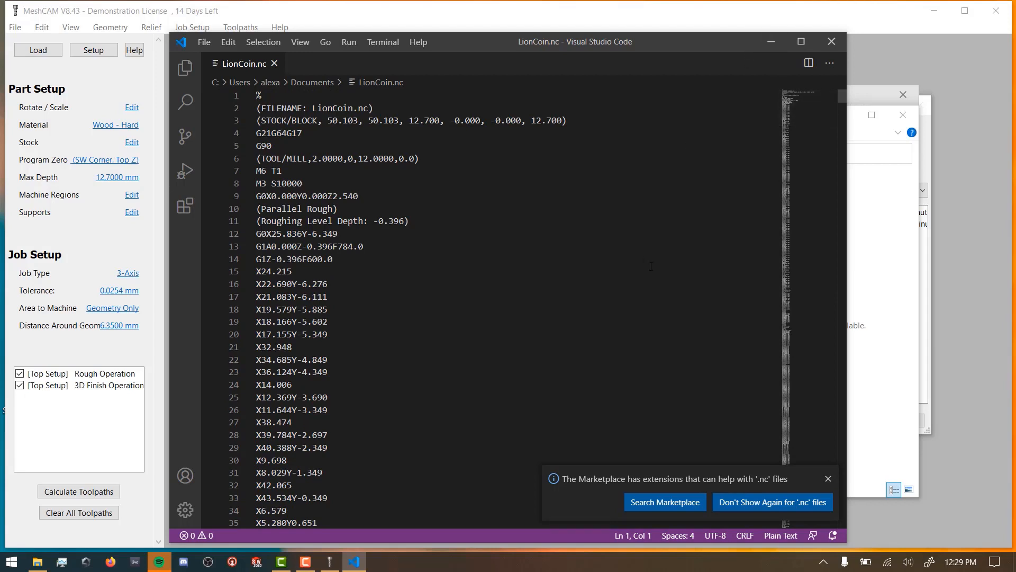
Close the G-code file and the Documents window, and finish the toolpath inspection in MeshCAM.
left_click(831, 42)
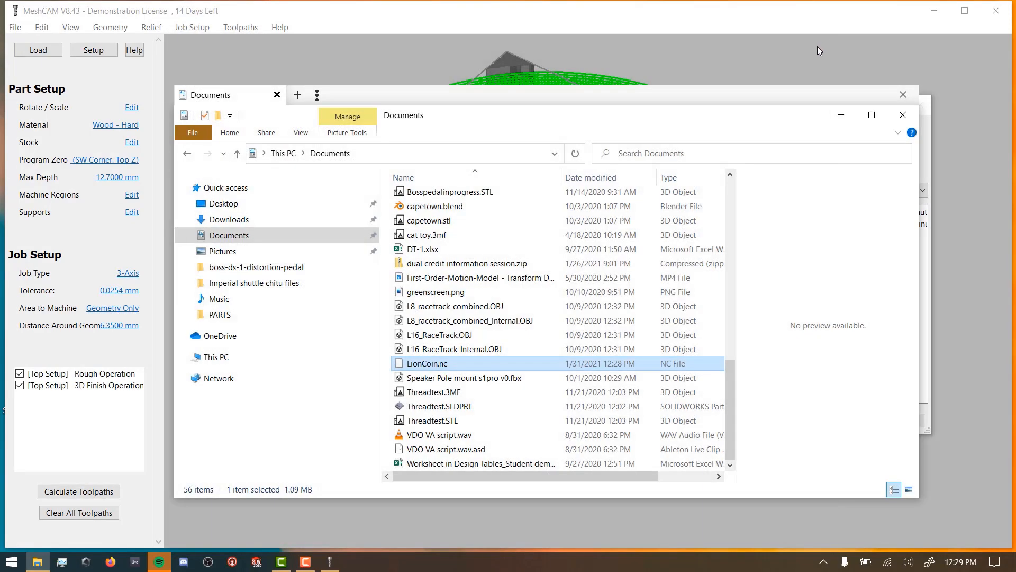
left_click(903, 94)
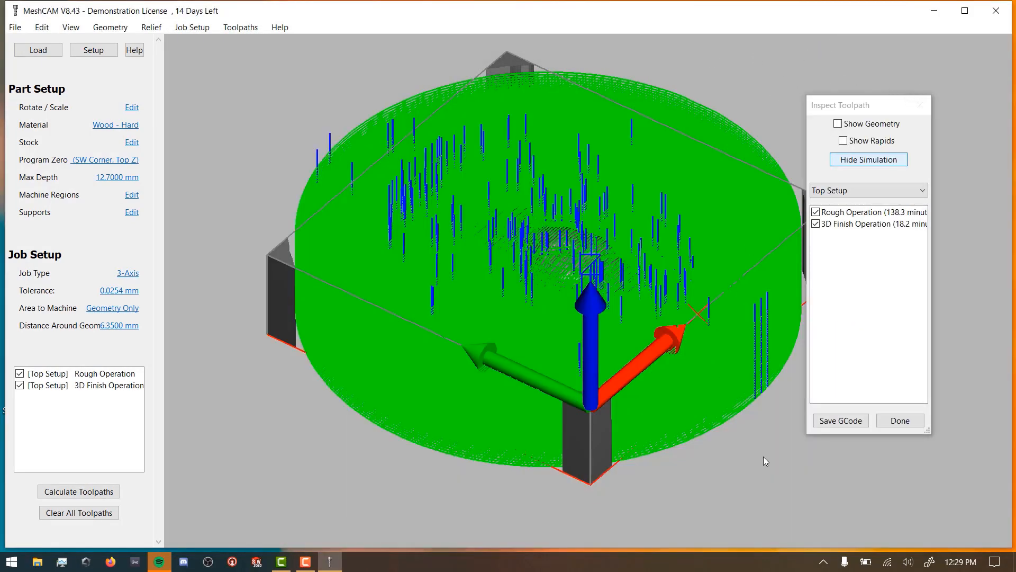
left_click_drag(764, 456, 719, 429)
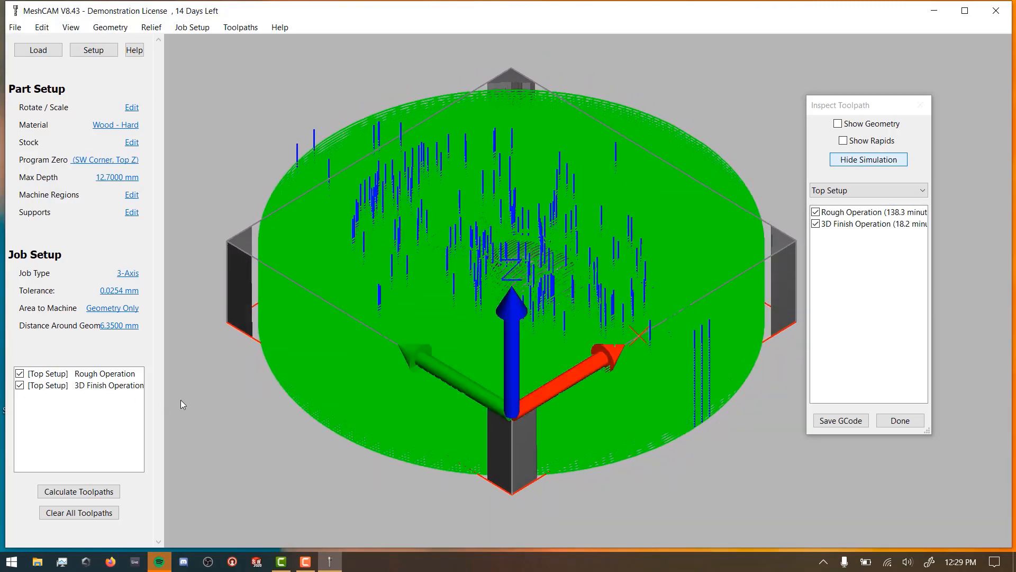
left_click(900, 421)
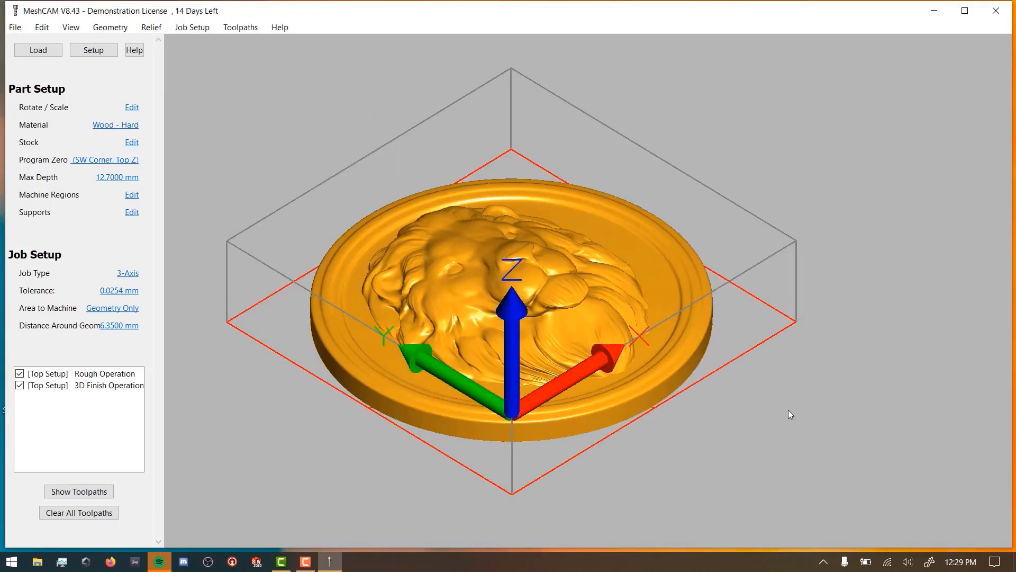
Review the parameters of a new Roughing toolpath without adding it, and view the lion medallion from the front.
left_click(96, 376)
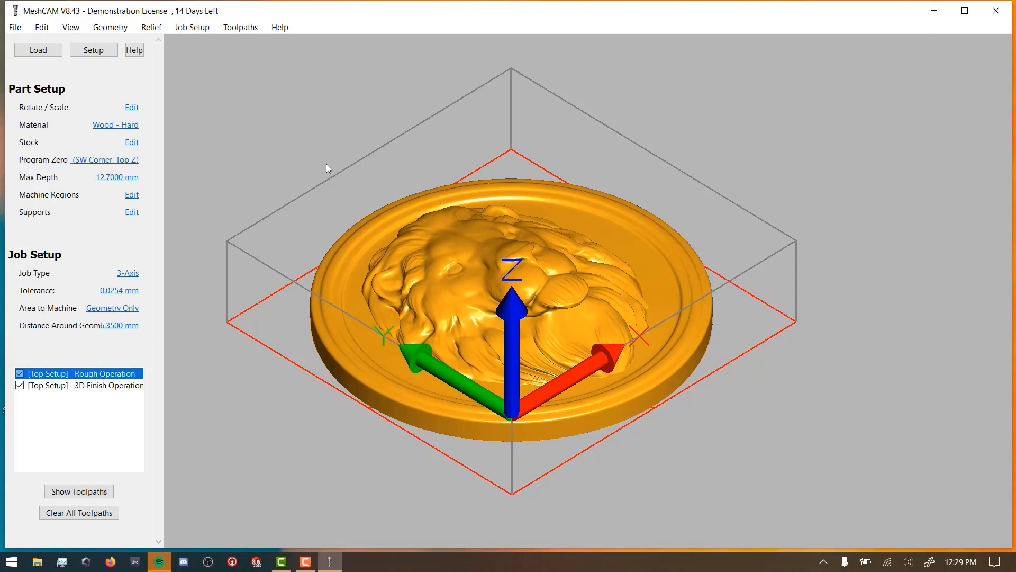
left_click(227, 29)
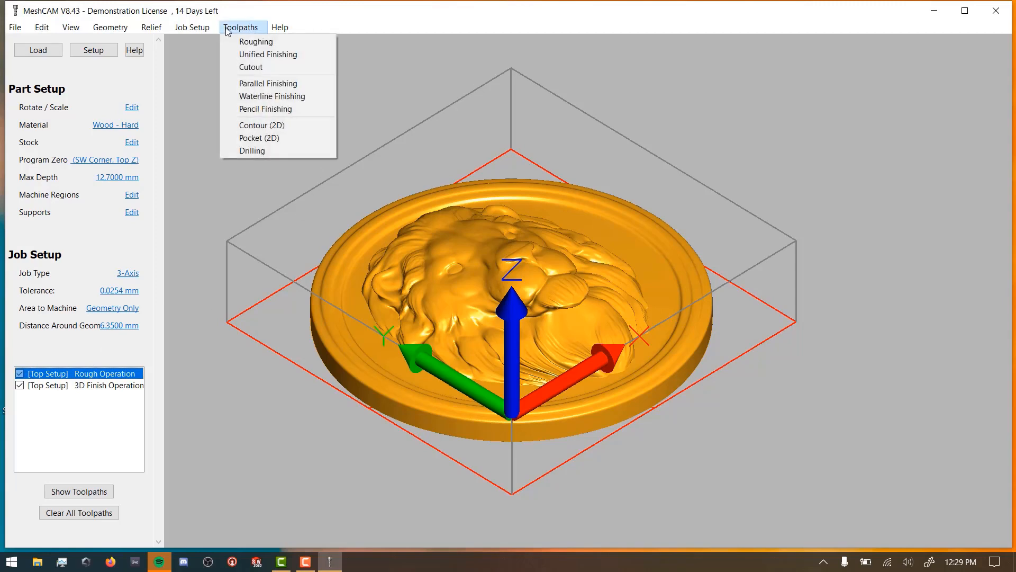
left_click(249, 43)
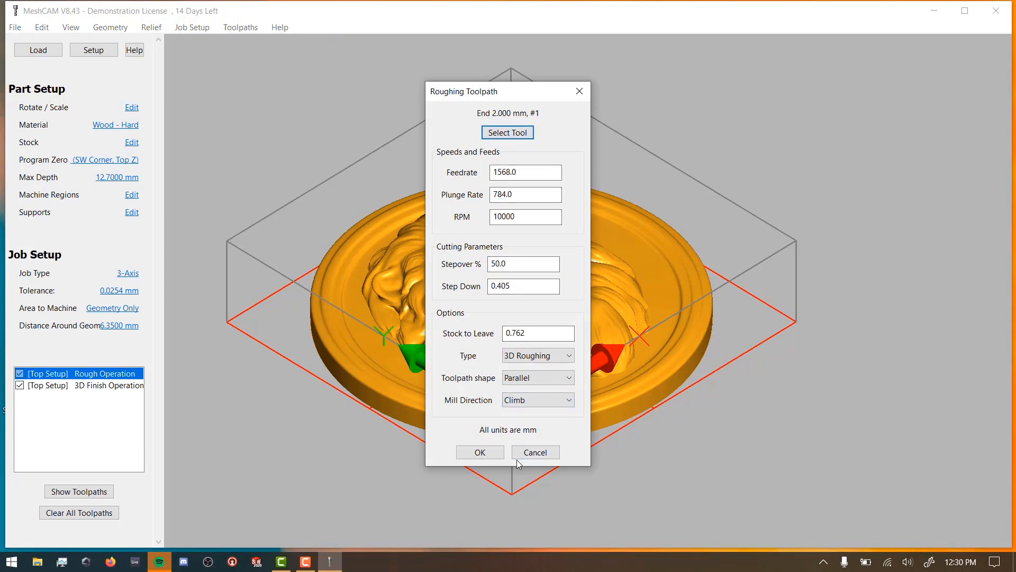
left_click(534, 453)
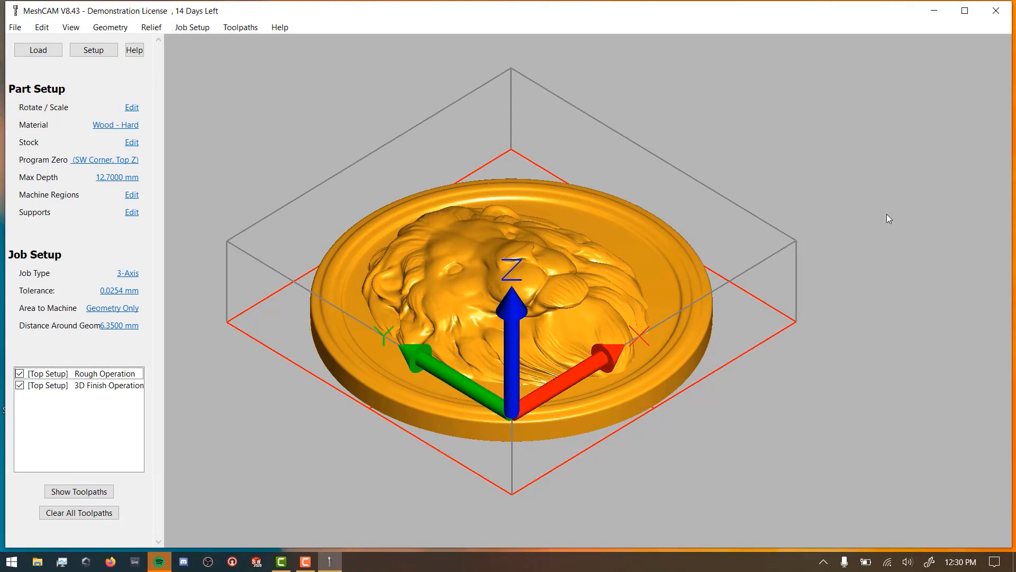
left_click_drag(888, 218, 332, 431)
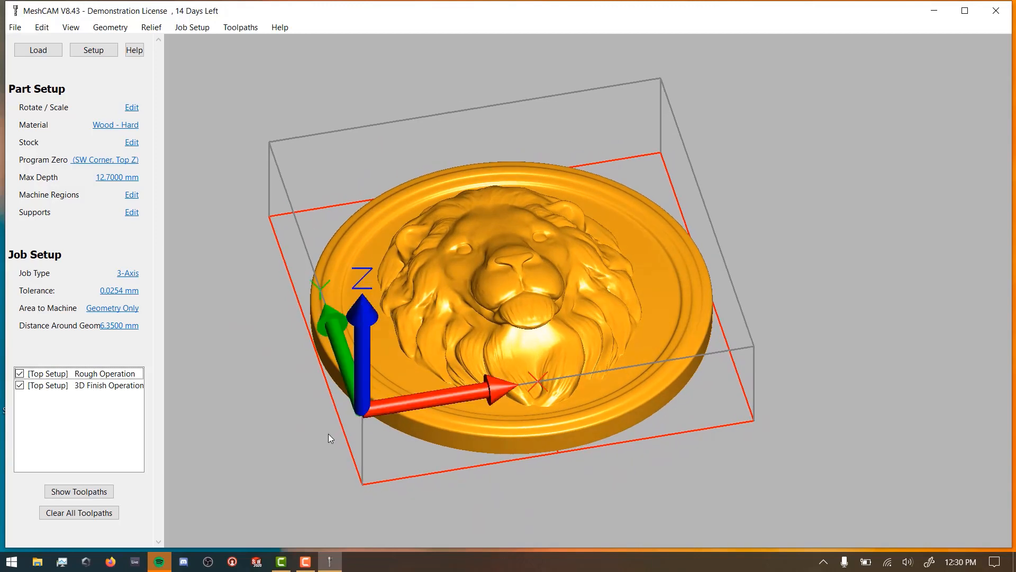